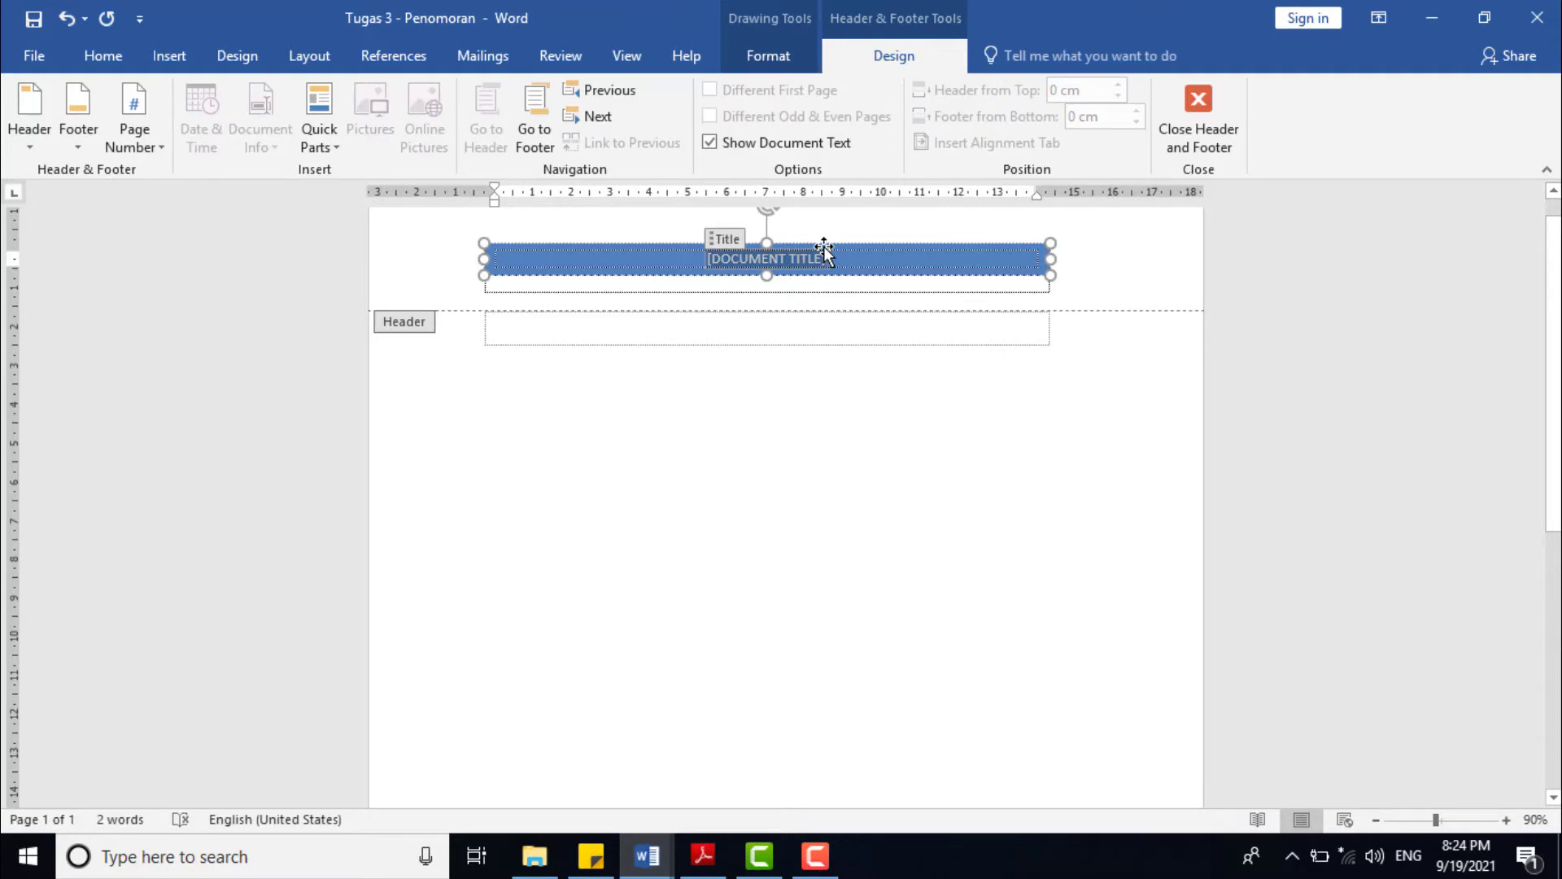
- Enter "AL-HASUB" as the document title in the header and return to the document body
type("AL-")
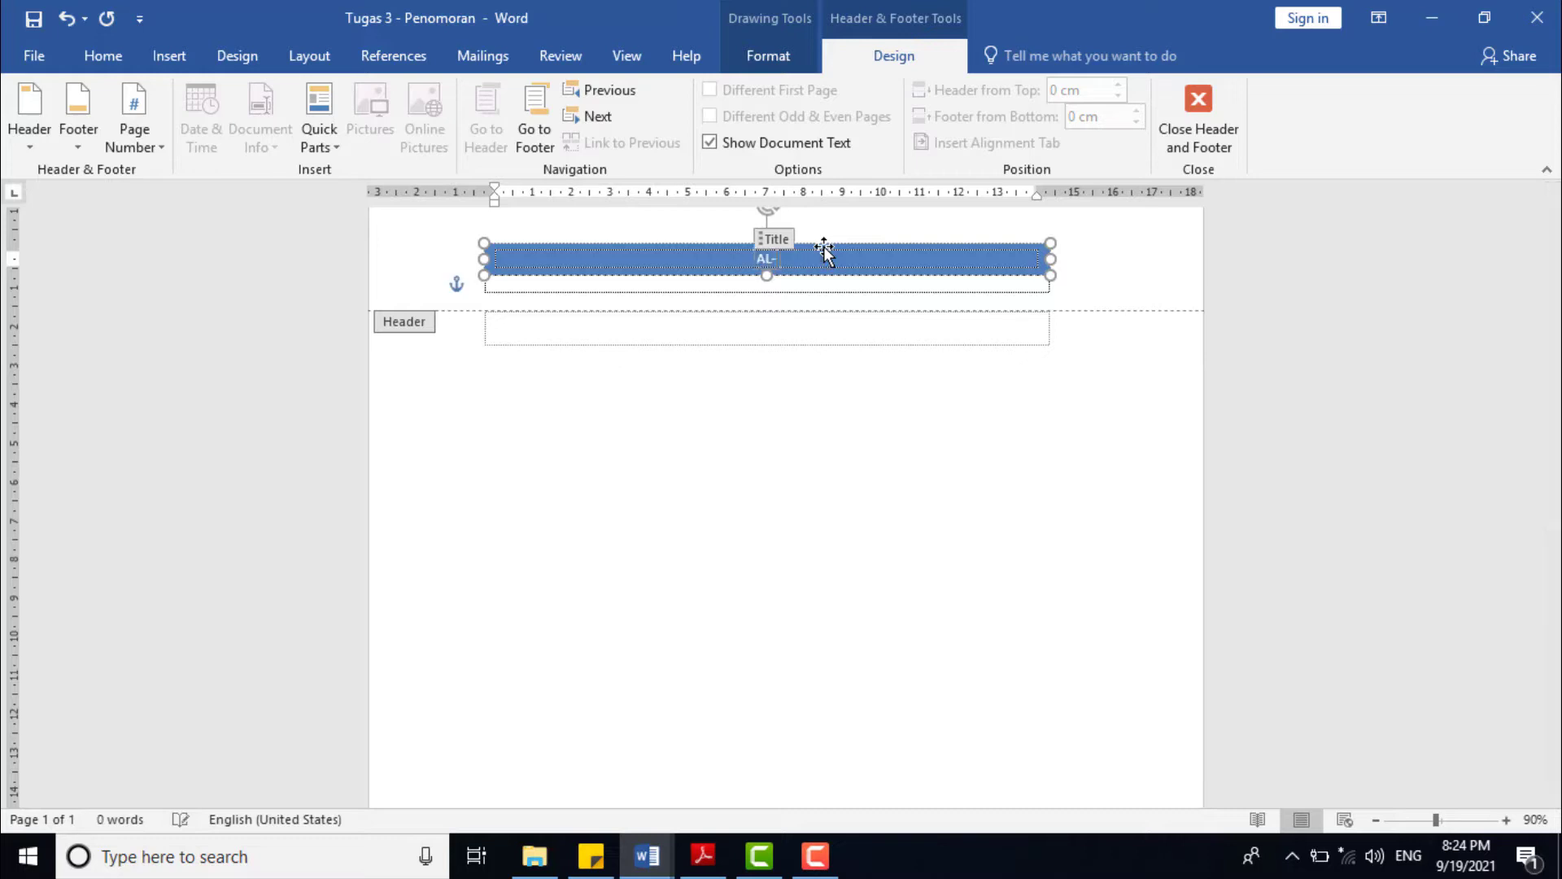
type("HASUN")
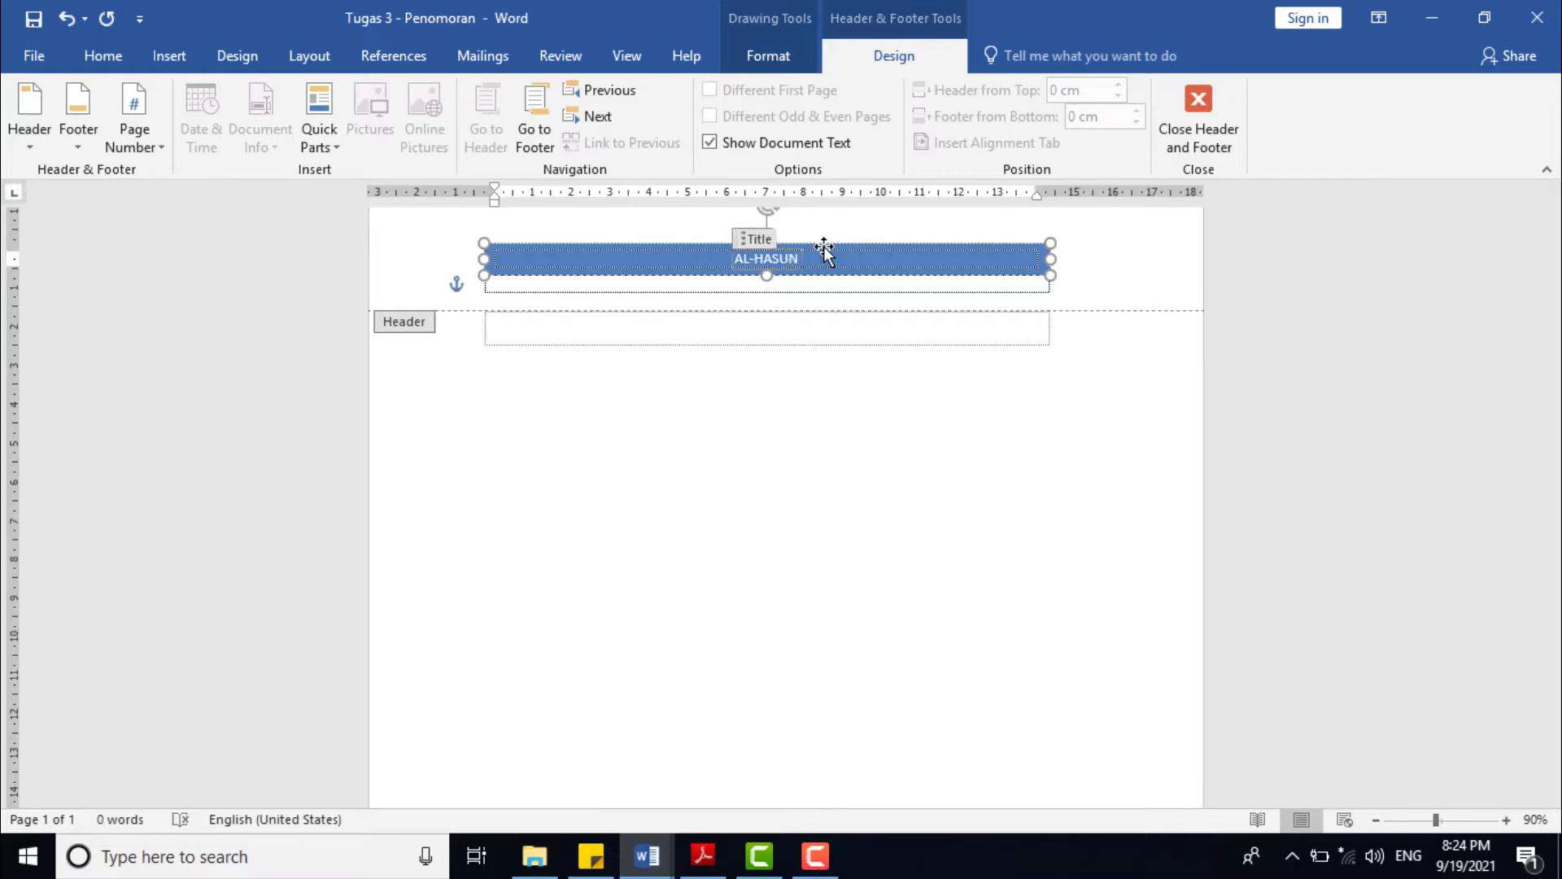
key("BackSpace")
type("B")
double_click(823, 432)
- Insert the built-in Integral footer with the author name and page number
scroll(755, 525, "down", 3)
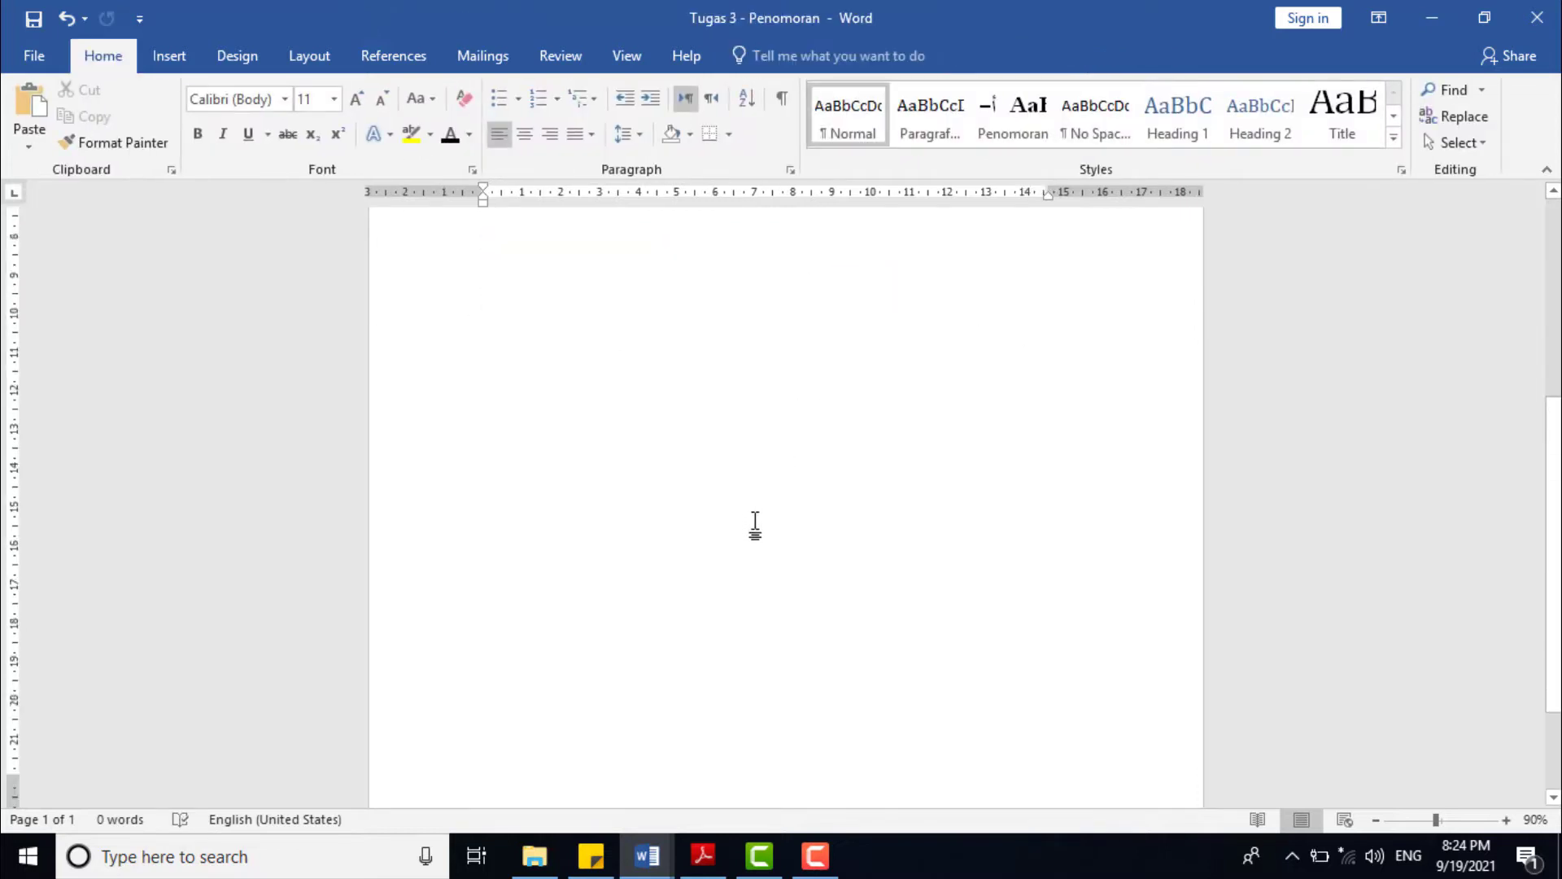
left_click(169, 55)
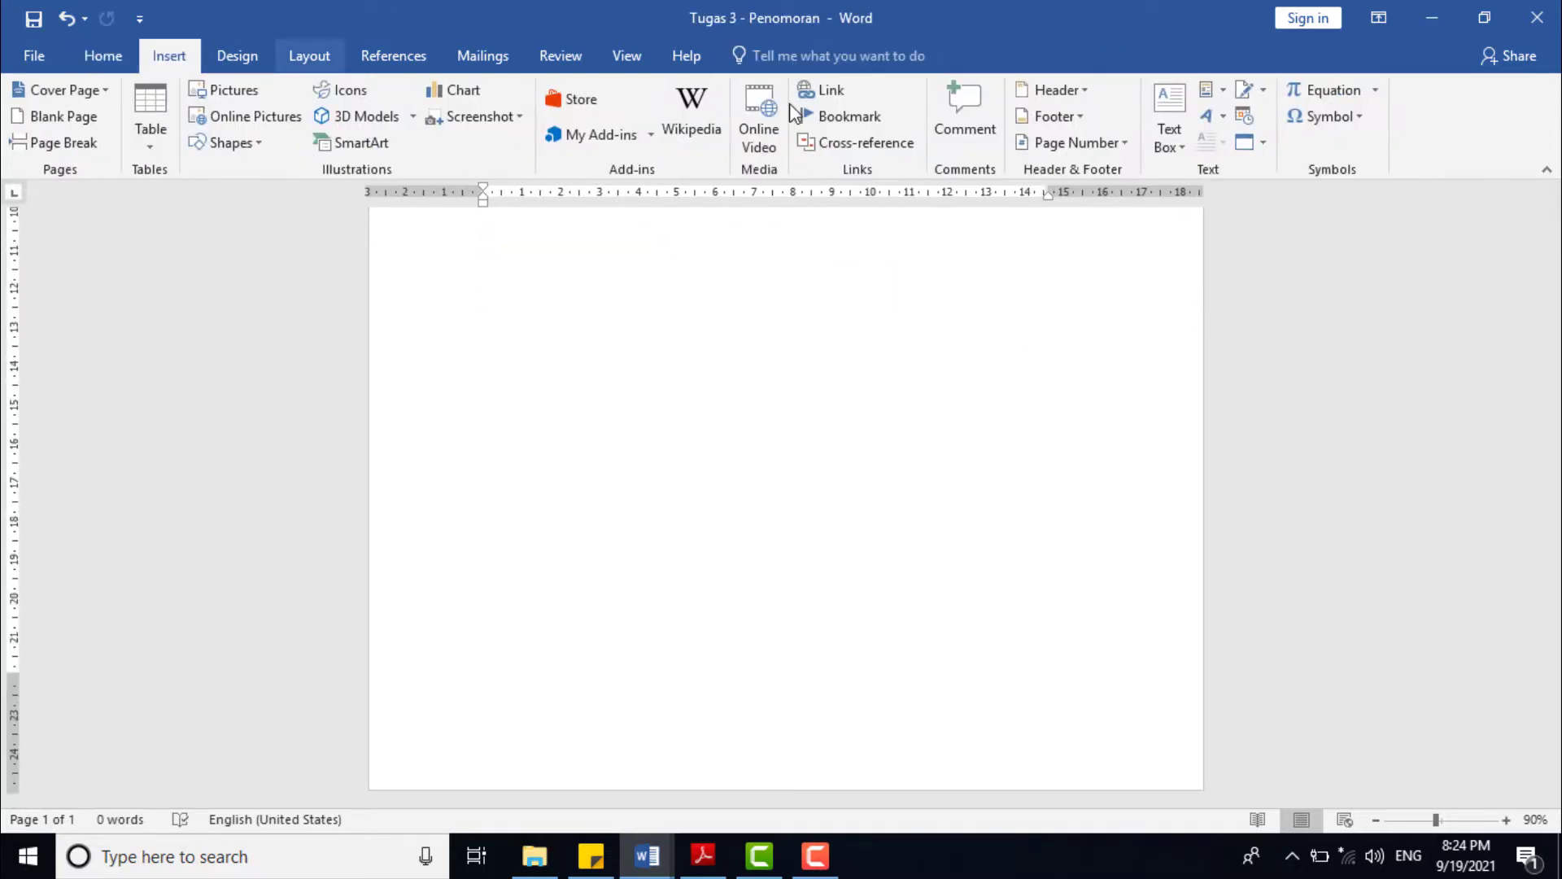
left_click(1058, 116)
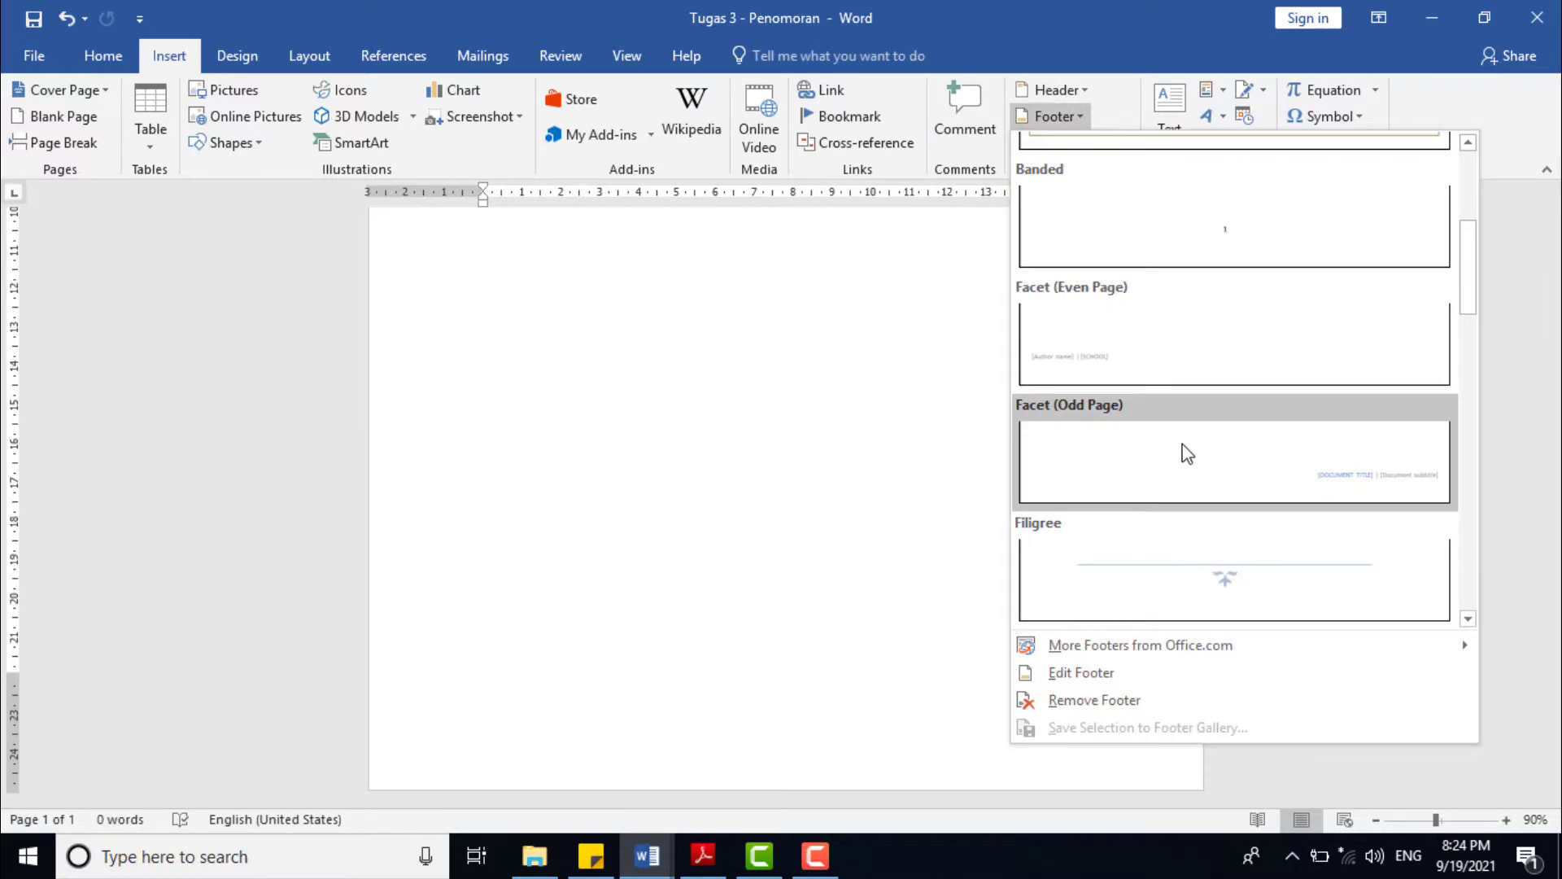
scroll(1186, 451, "down", 3)
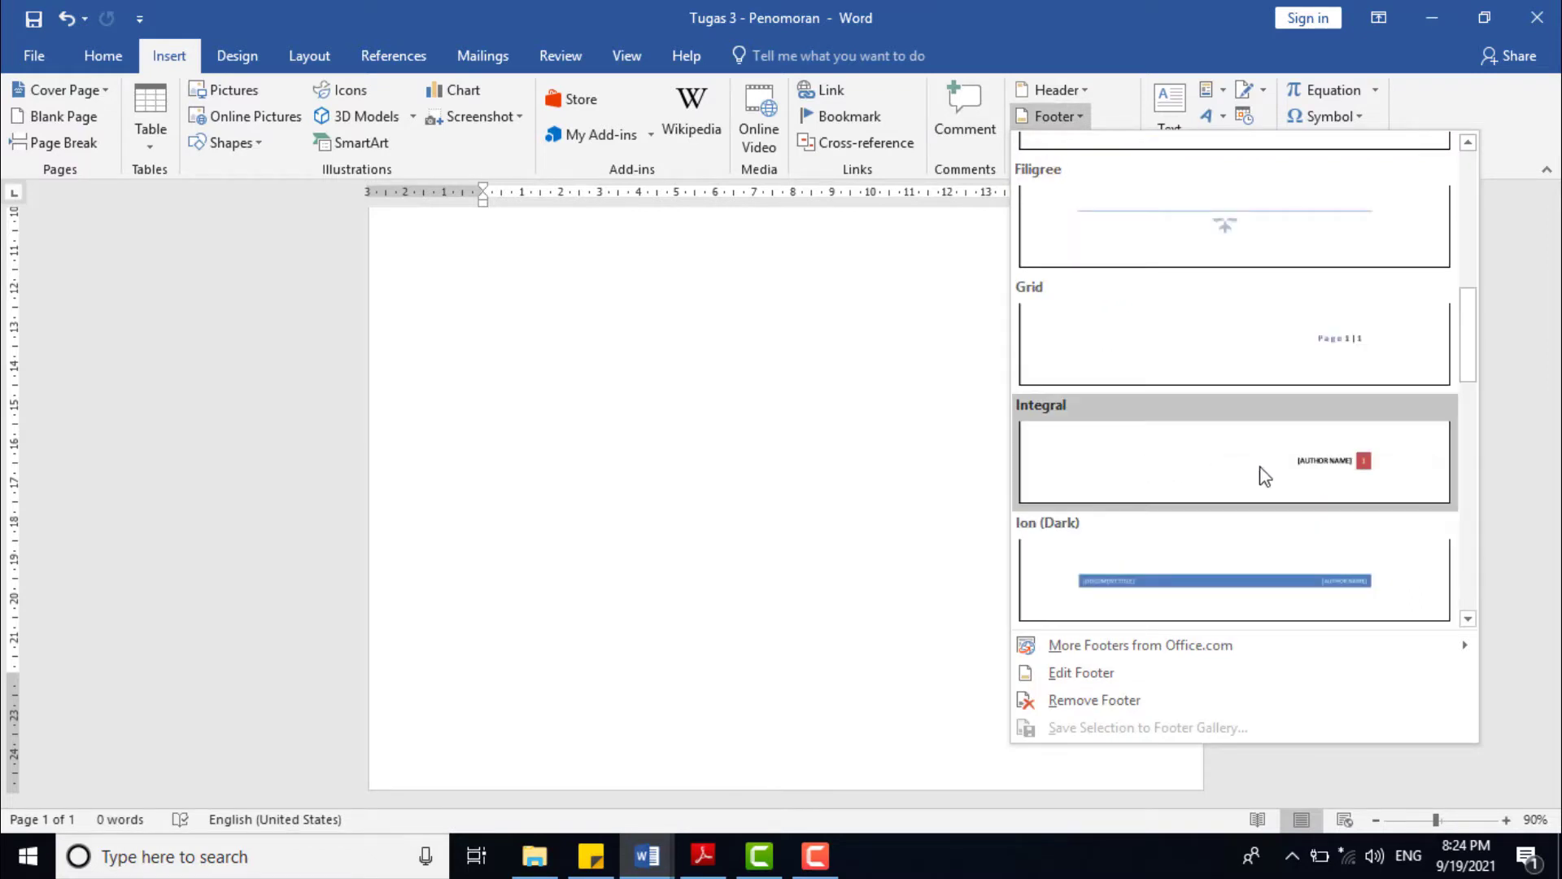
left_click(1298, 468)
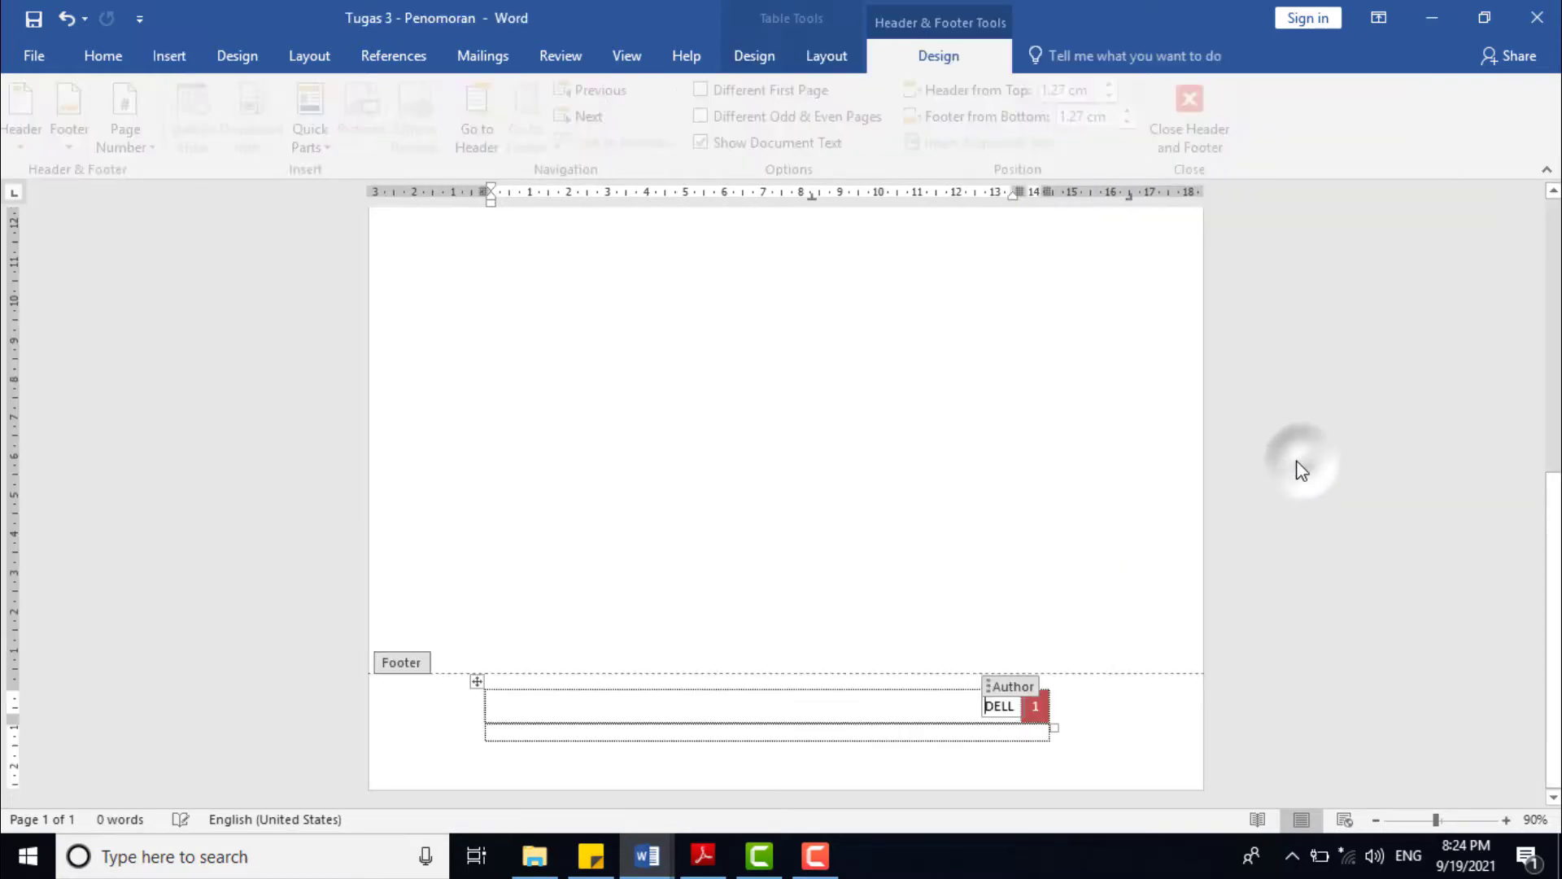
- Replace the author placeholder text in the footer with the author's name and return to the document body
double_click(995, 705)
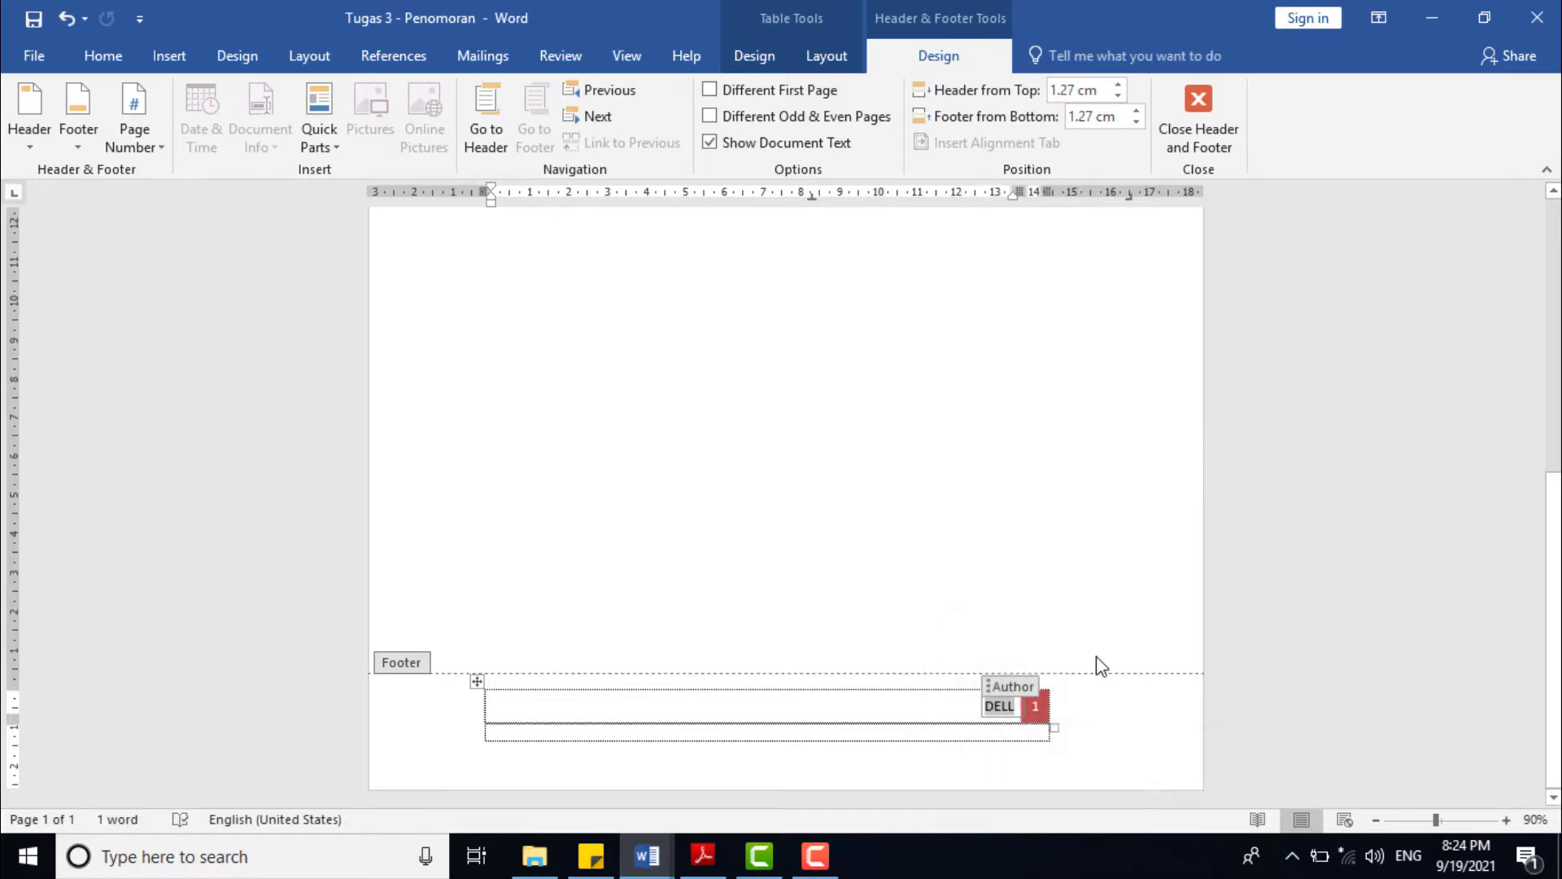
type("KHAF")
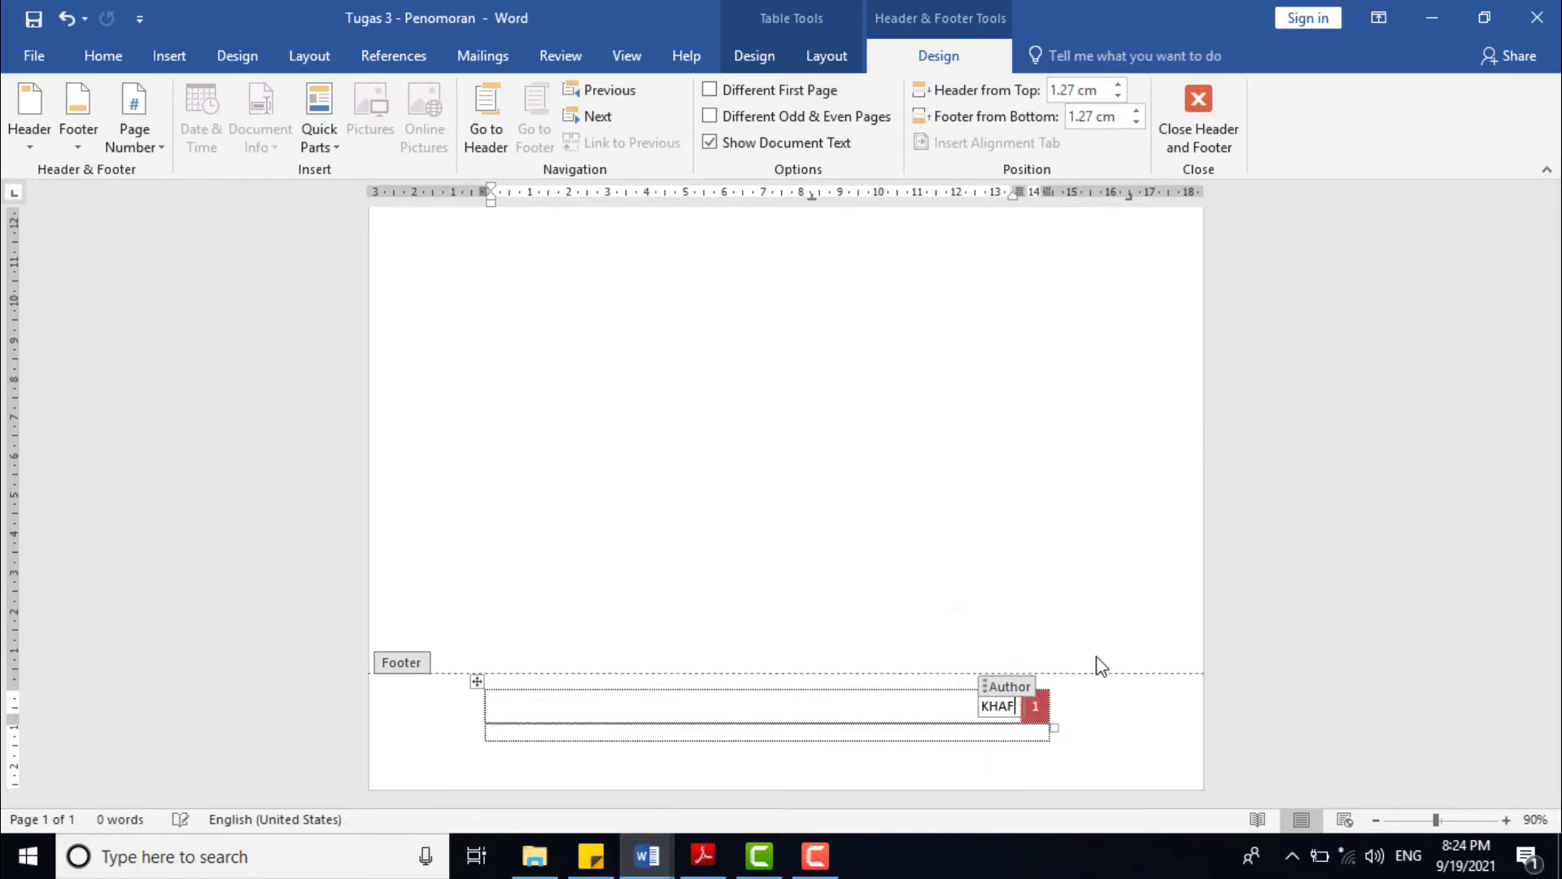
type("ID")
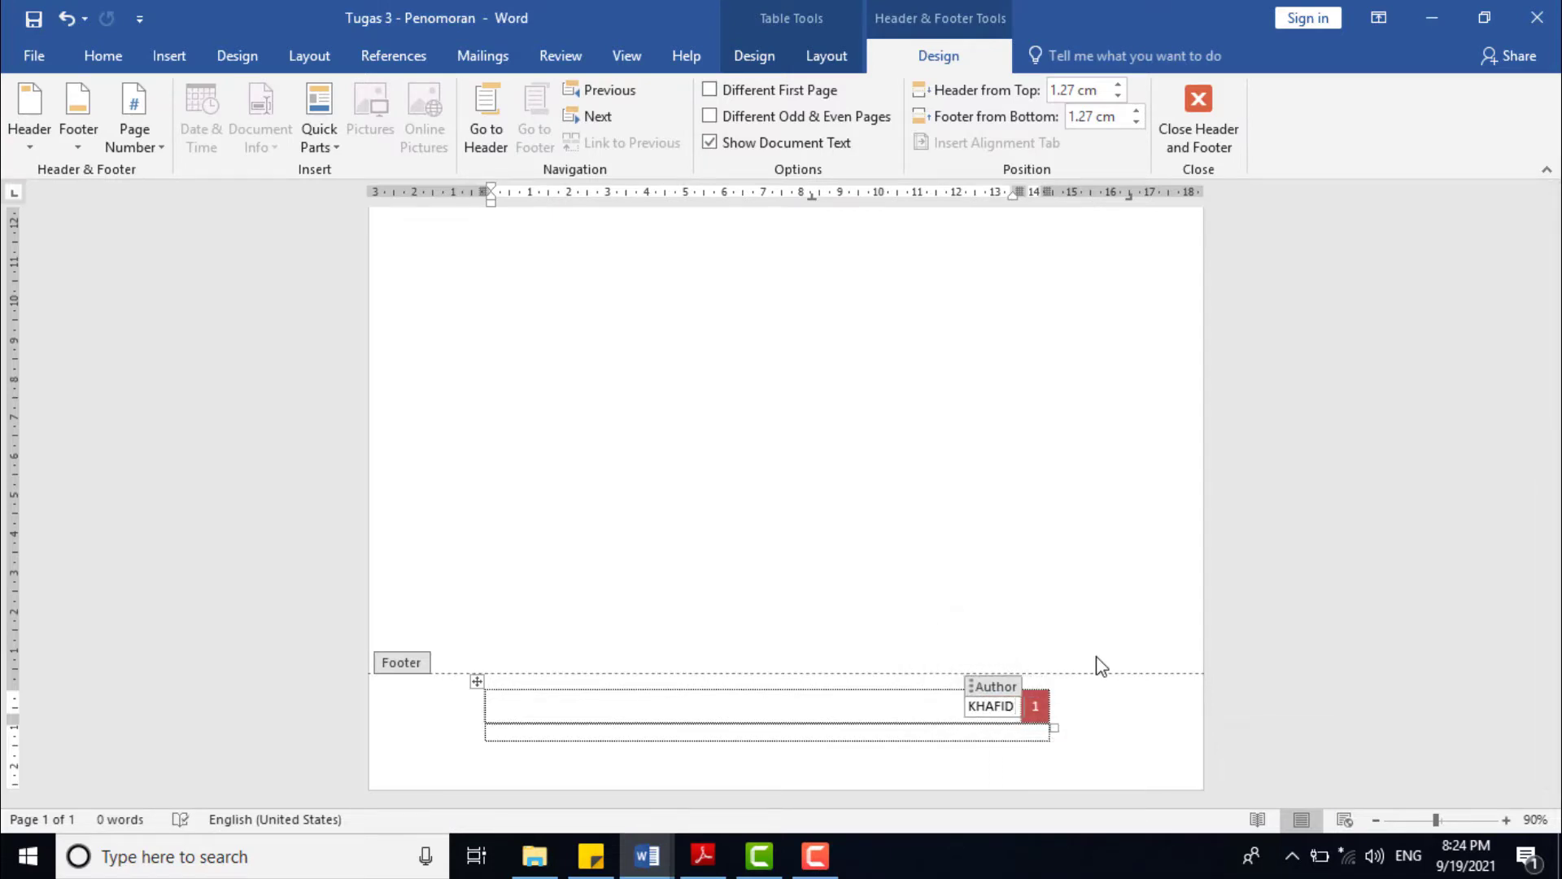
double_click(1003, 553)
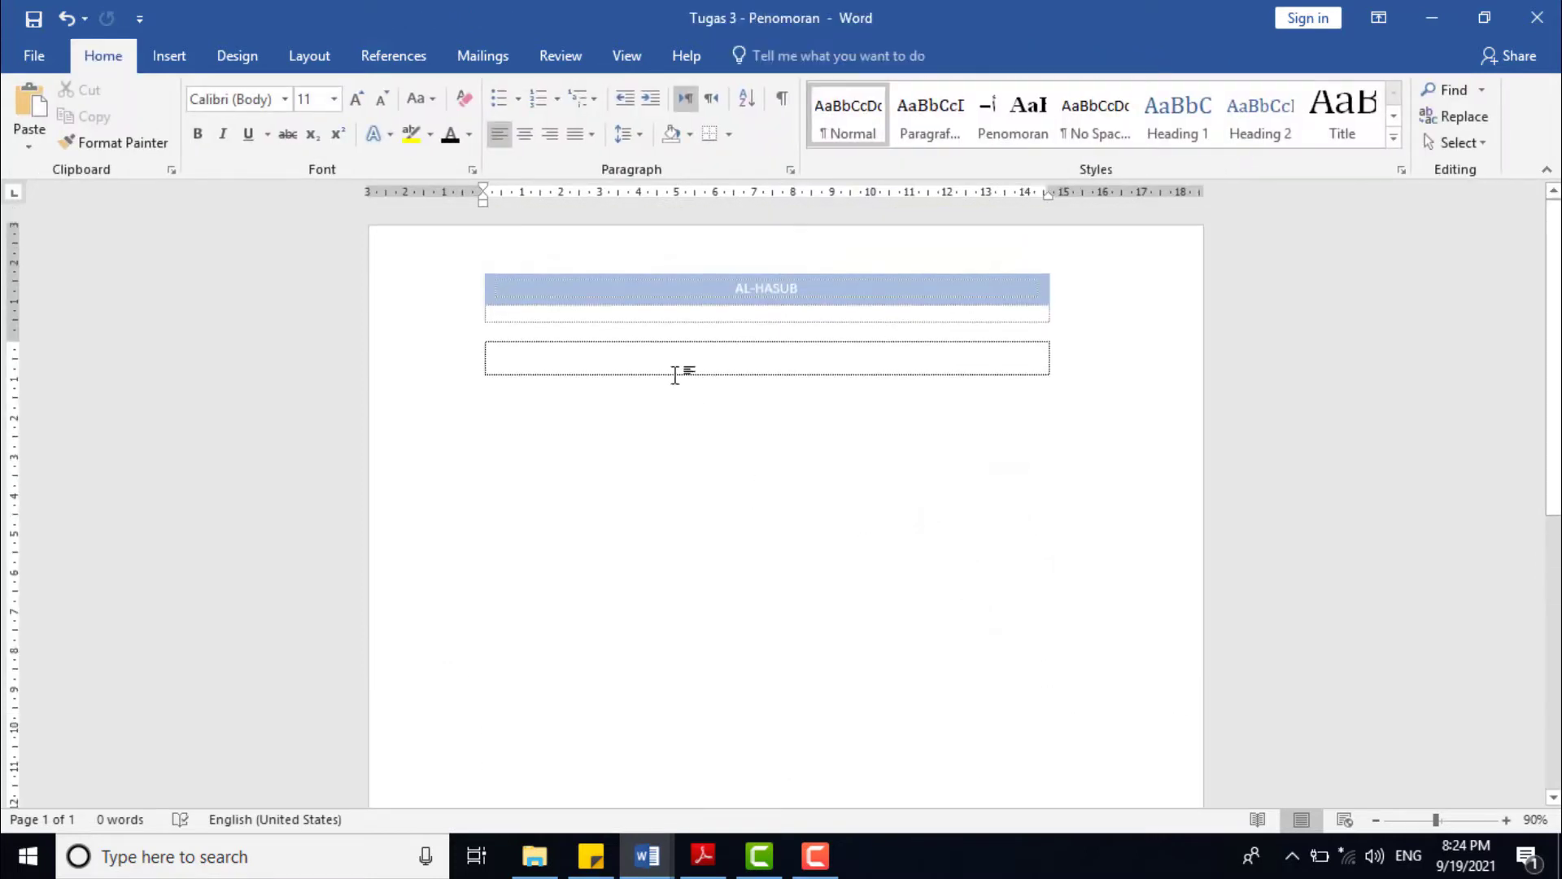
- Place the cursor below blank lines on the first page and insert a page break to start a second page
scroll(670, 516, "down", 6)
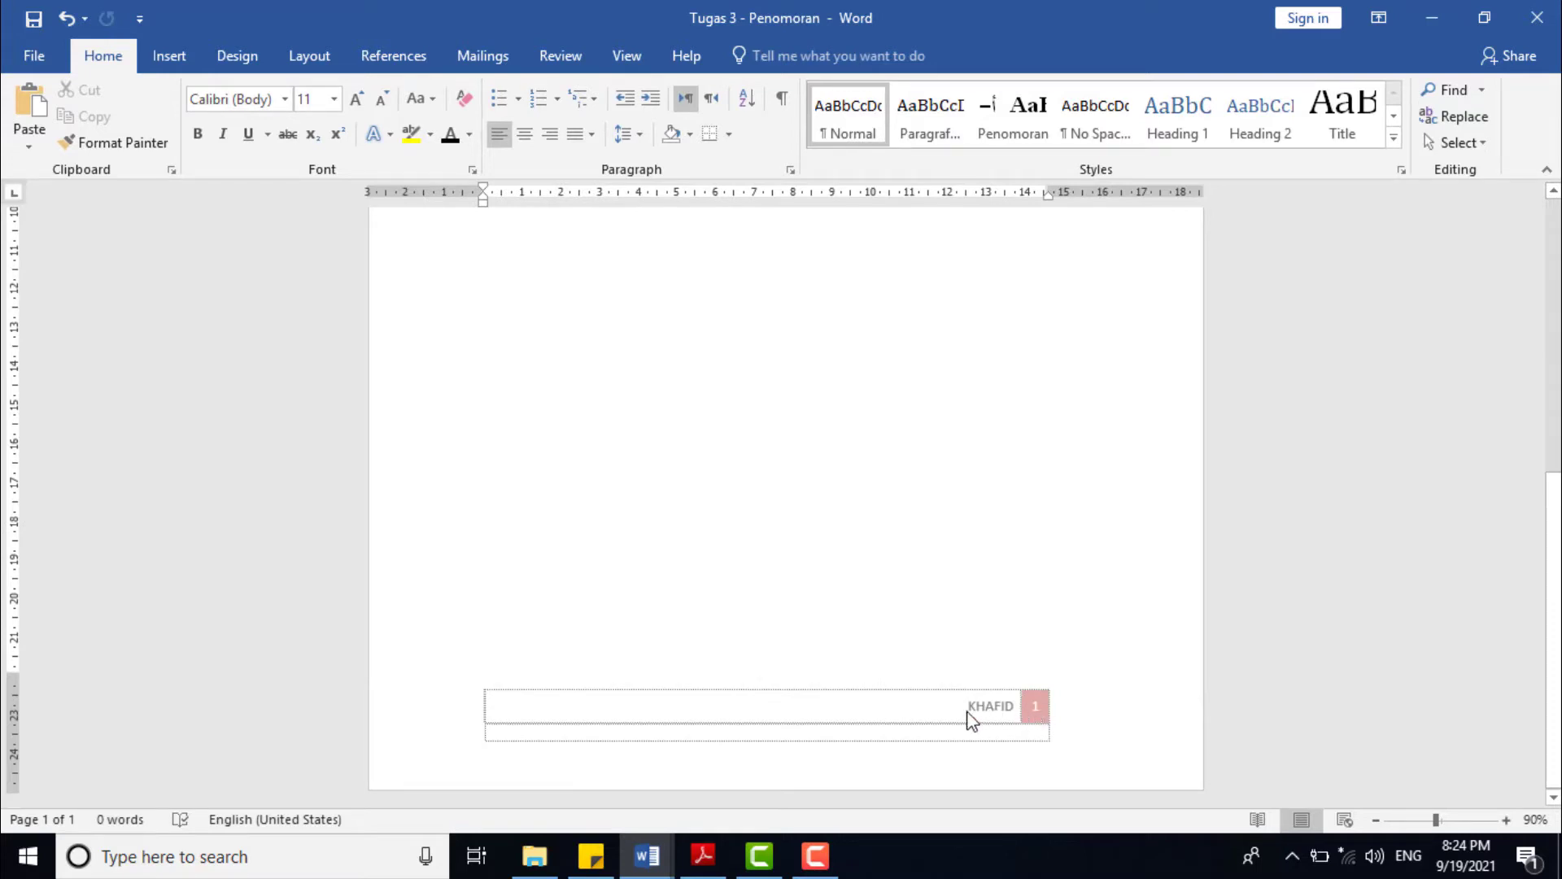
scroll(979, 708, "up", 5)
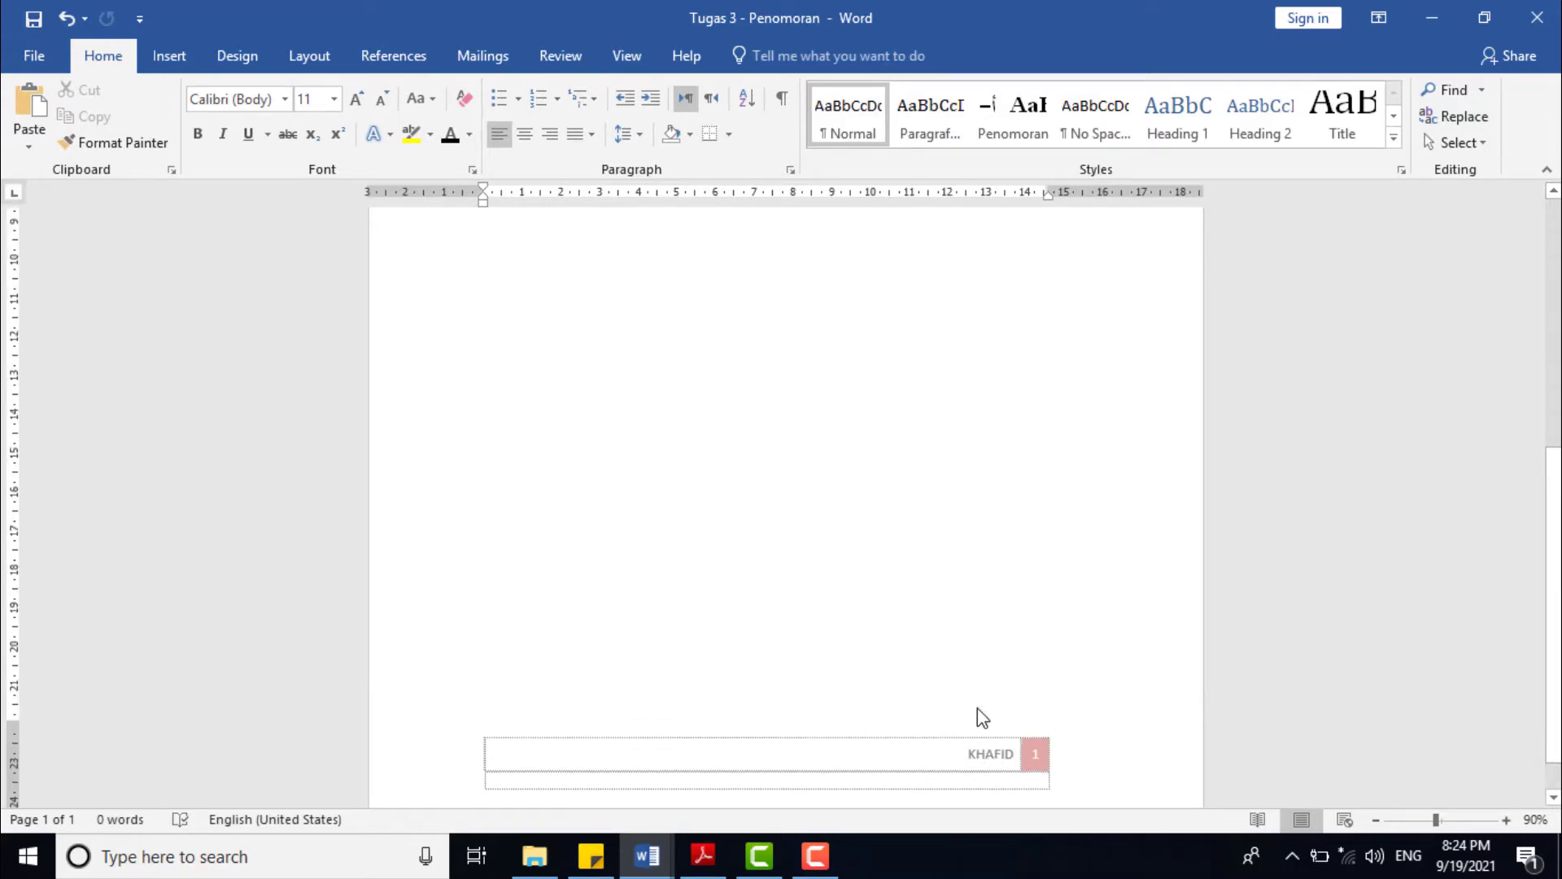
scroll(899, 672, "up", 3)
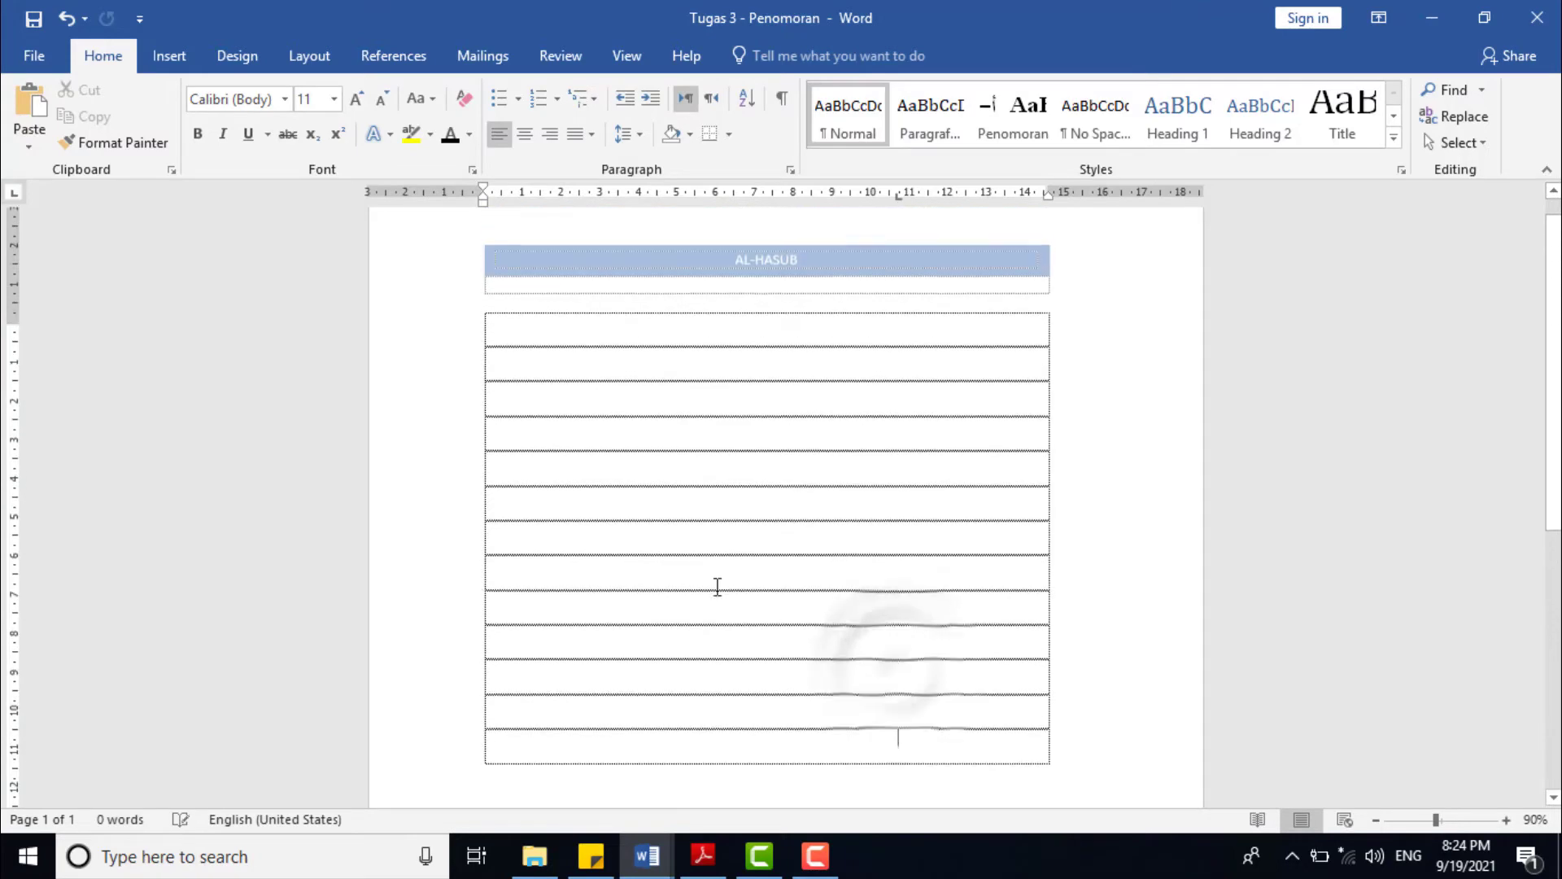
left_click(170, 55)
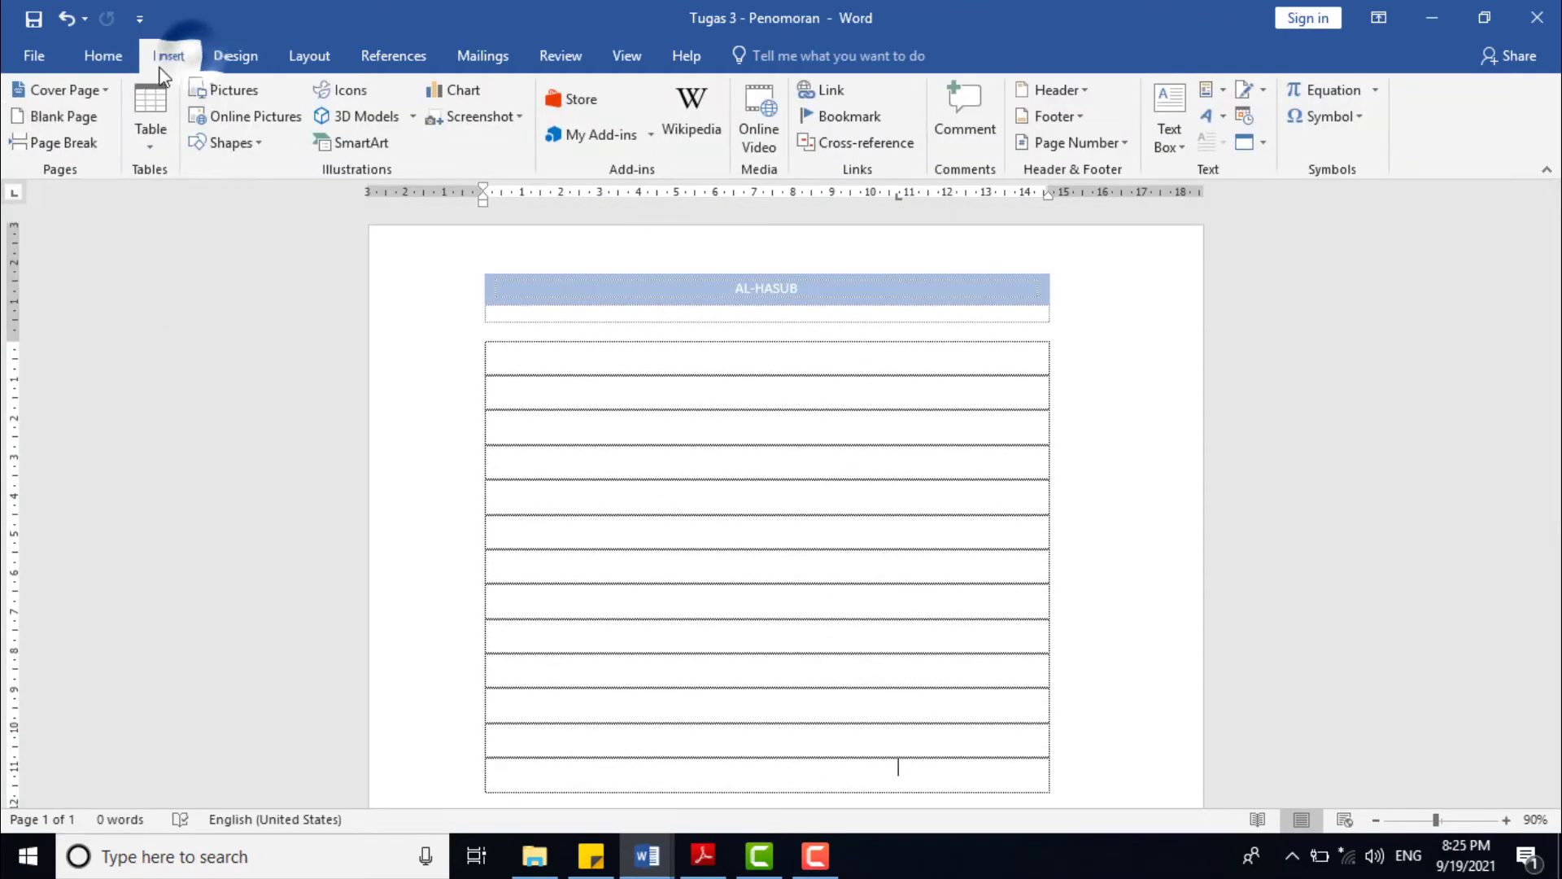
left_click(63, 143)
- Insert another page break on the second page to add a third page
scroll(760, 547, "down", 10)
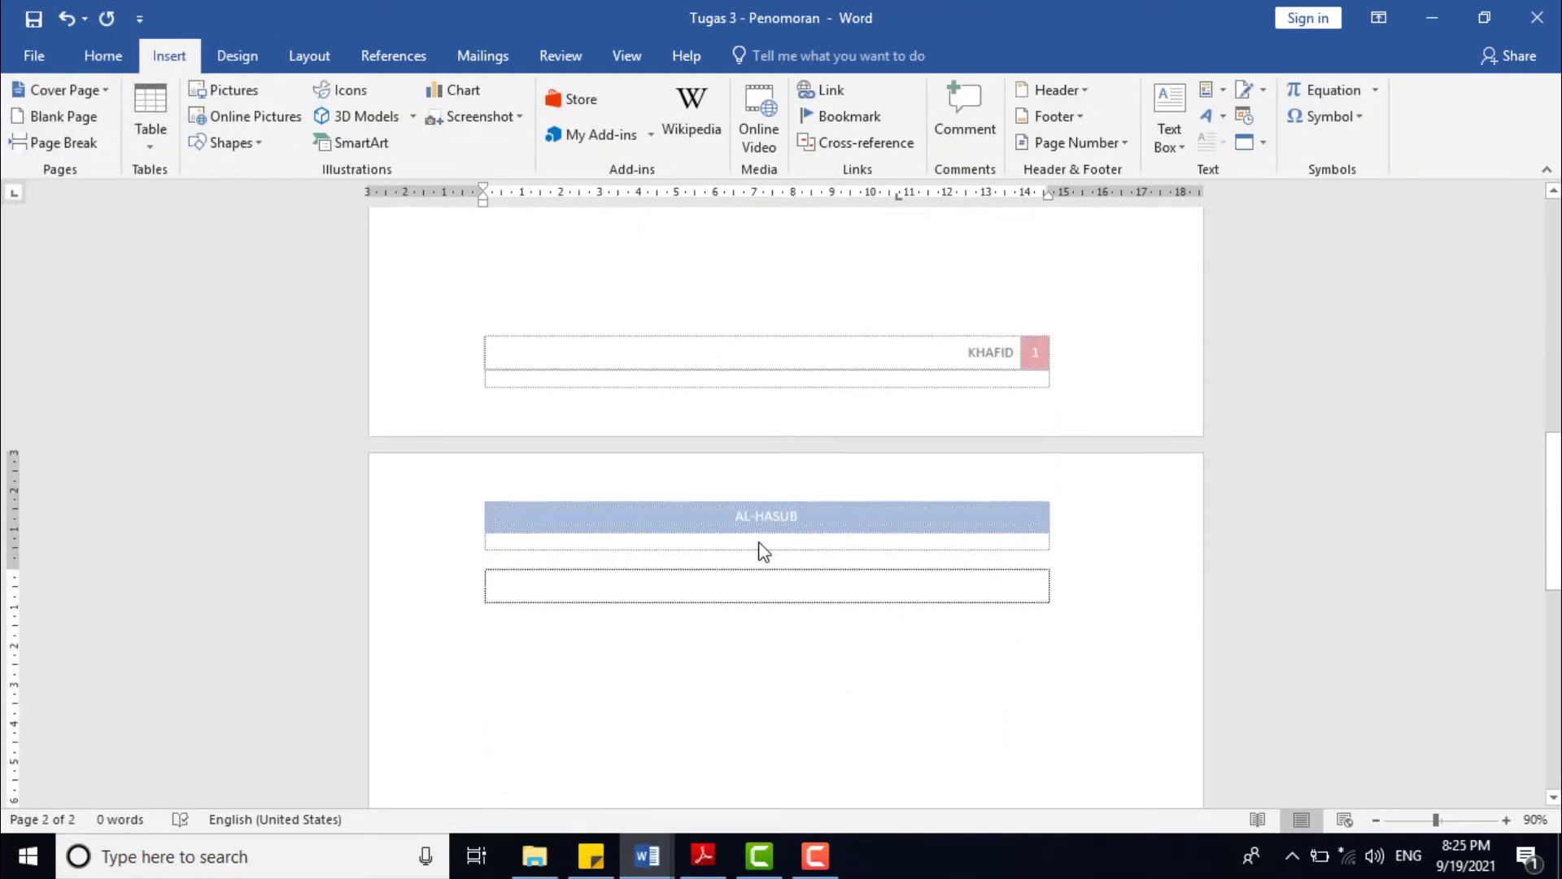
scroll(803, 587, "up", 6)
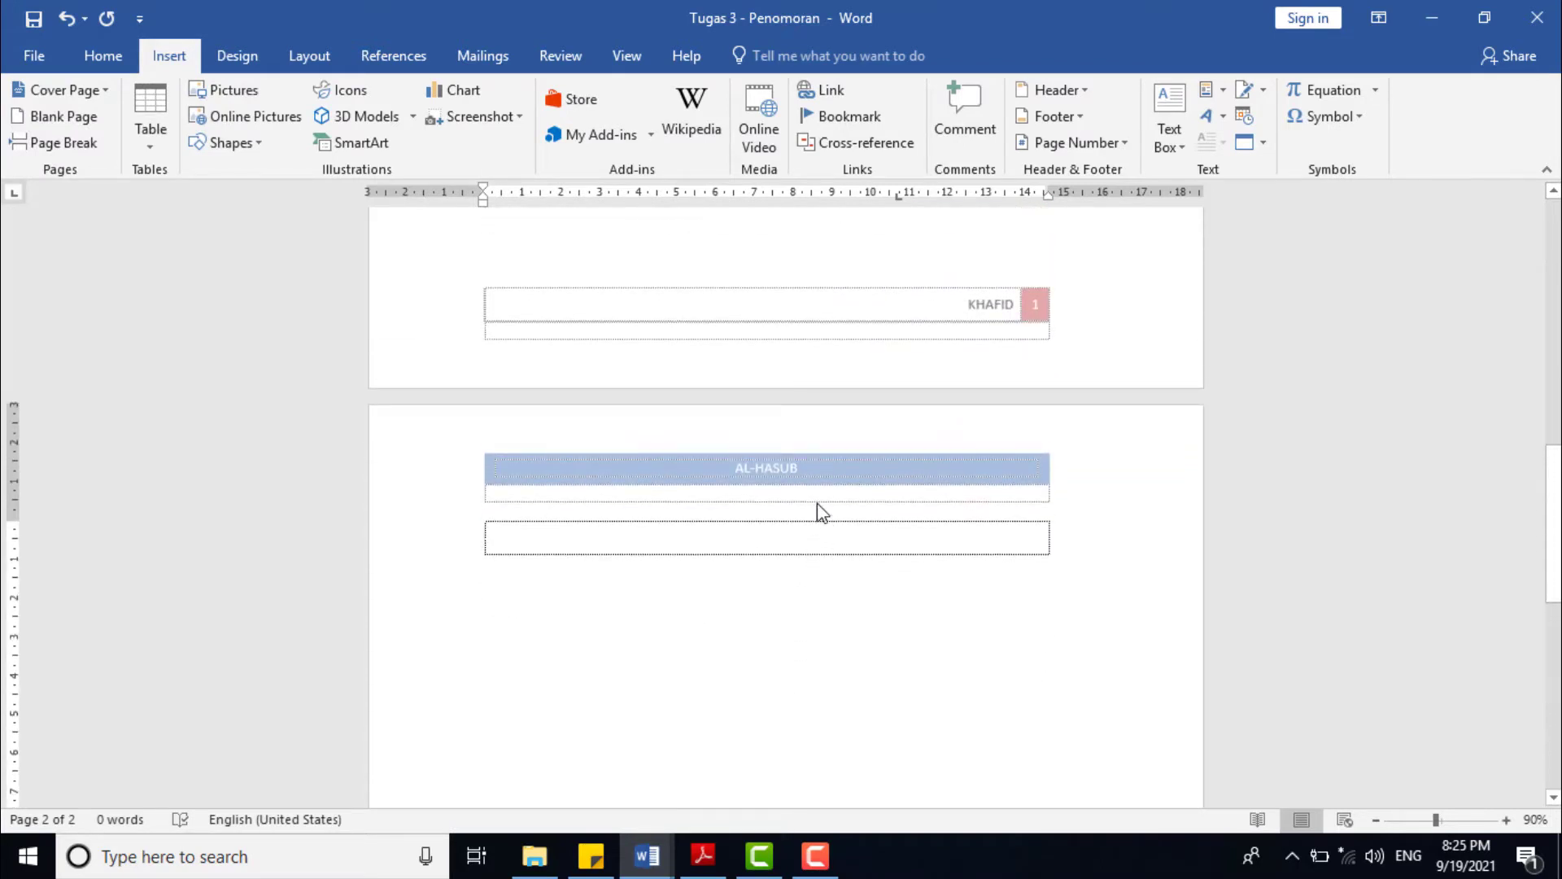
scroll(767, 614, "down", 10)
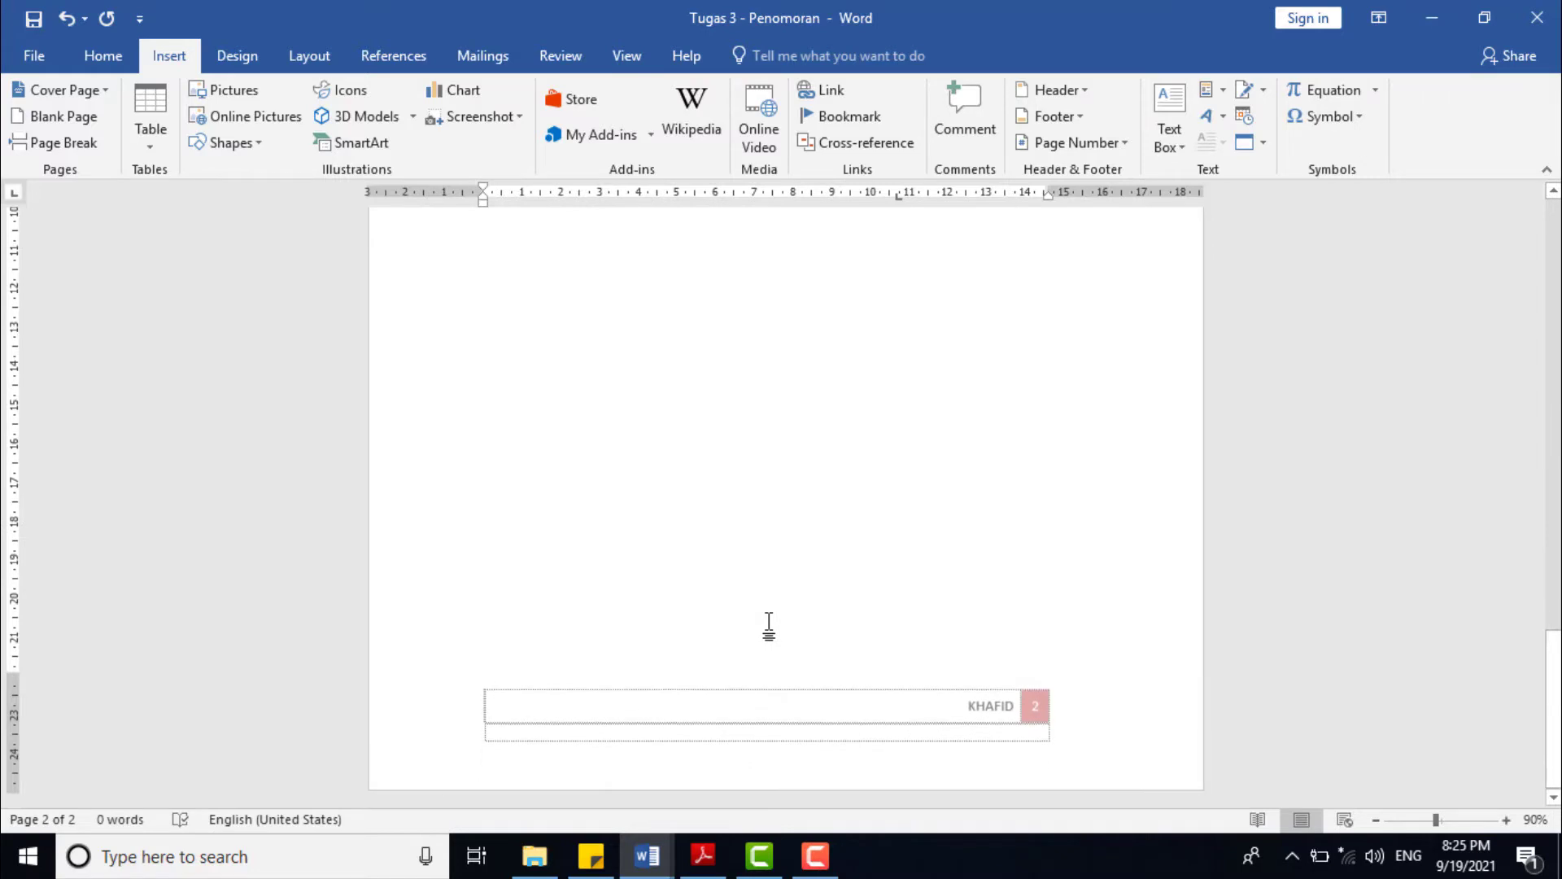
scroll(769, 627, "up", 8)
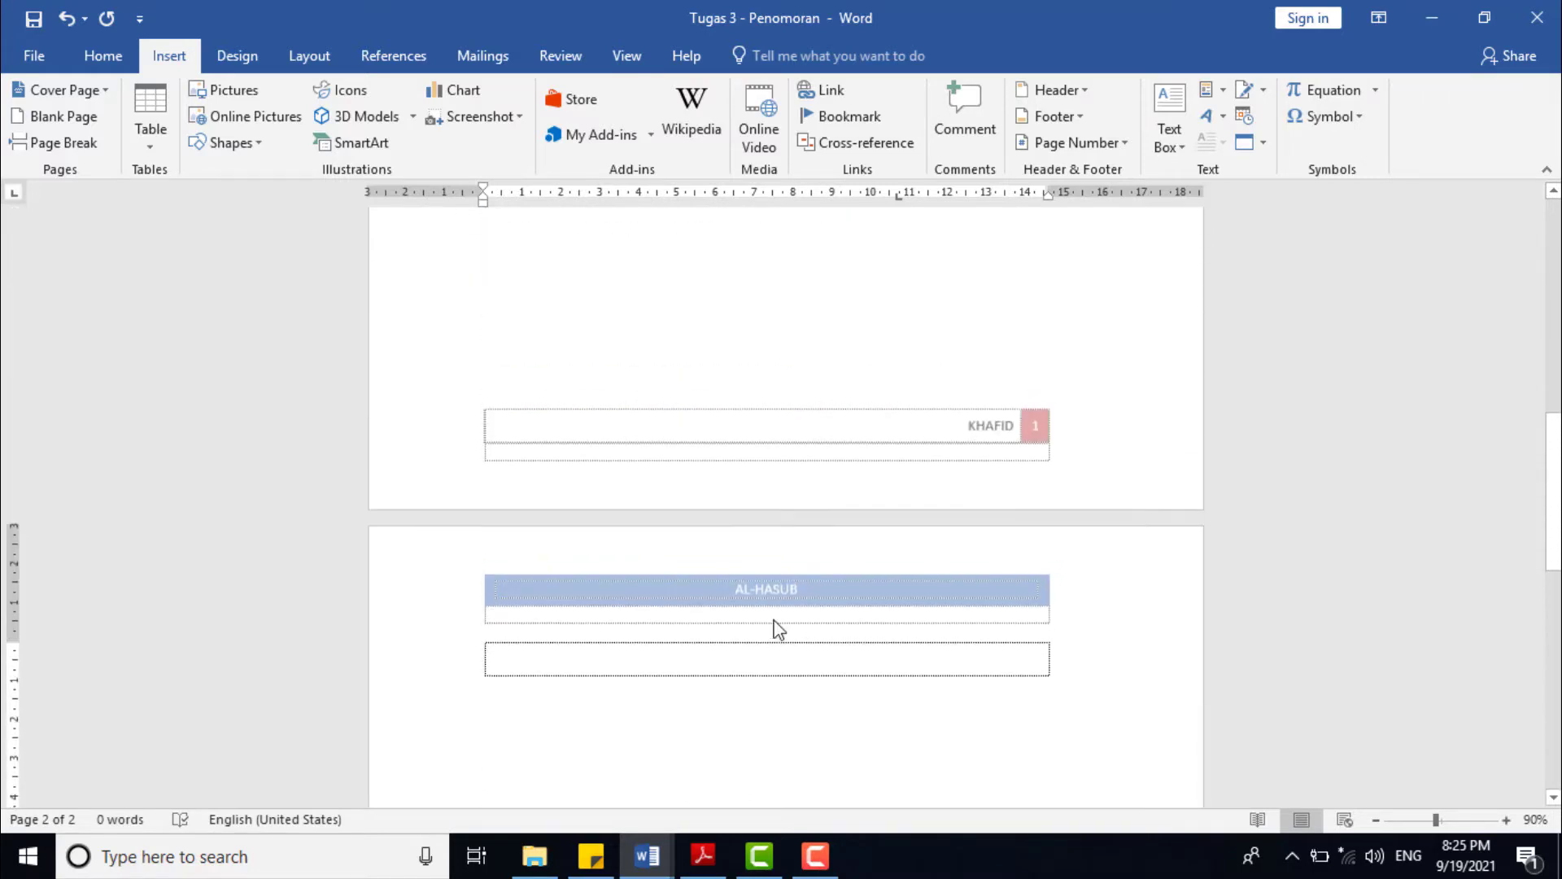
left_click(49, 141)
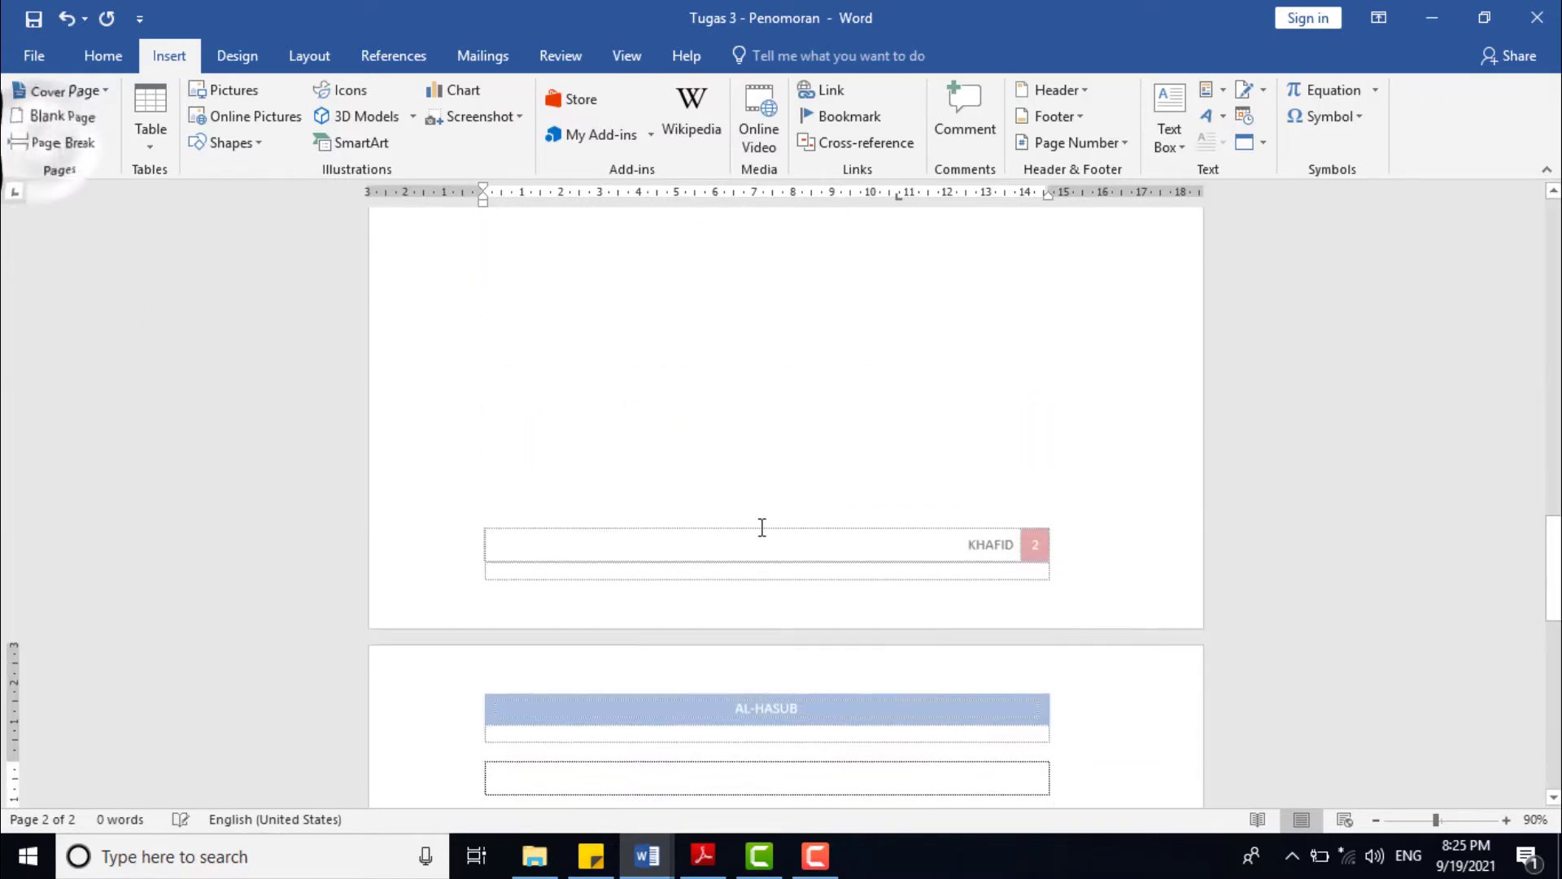
- Examine the repeated header, footer and page numbering across the three pages
scroll(760, 537, "down", 8)
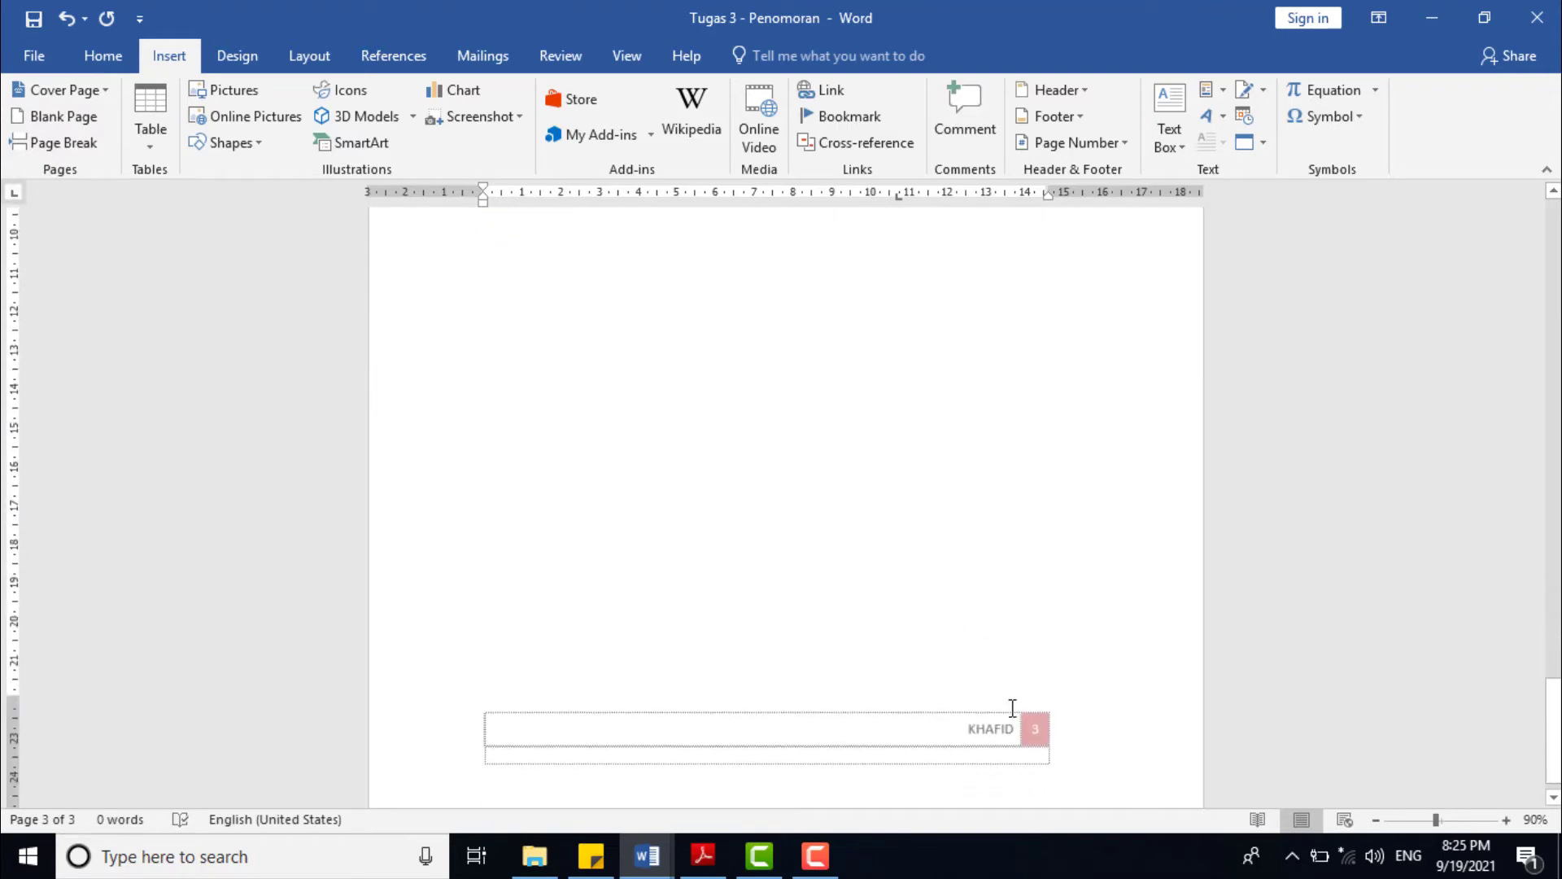
scroll(887, 651, "up", 10)
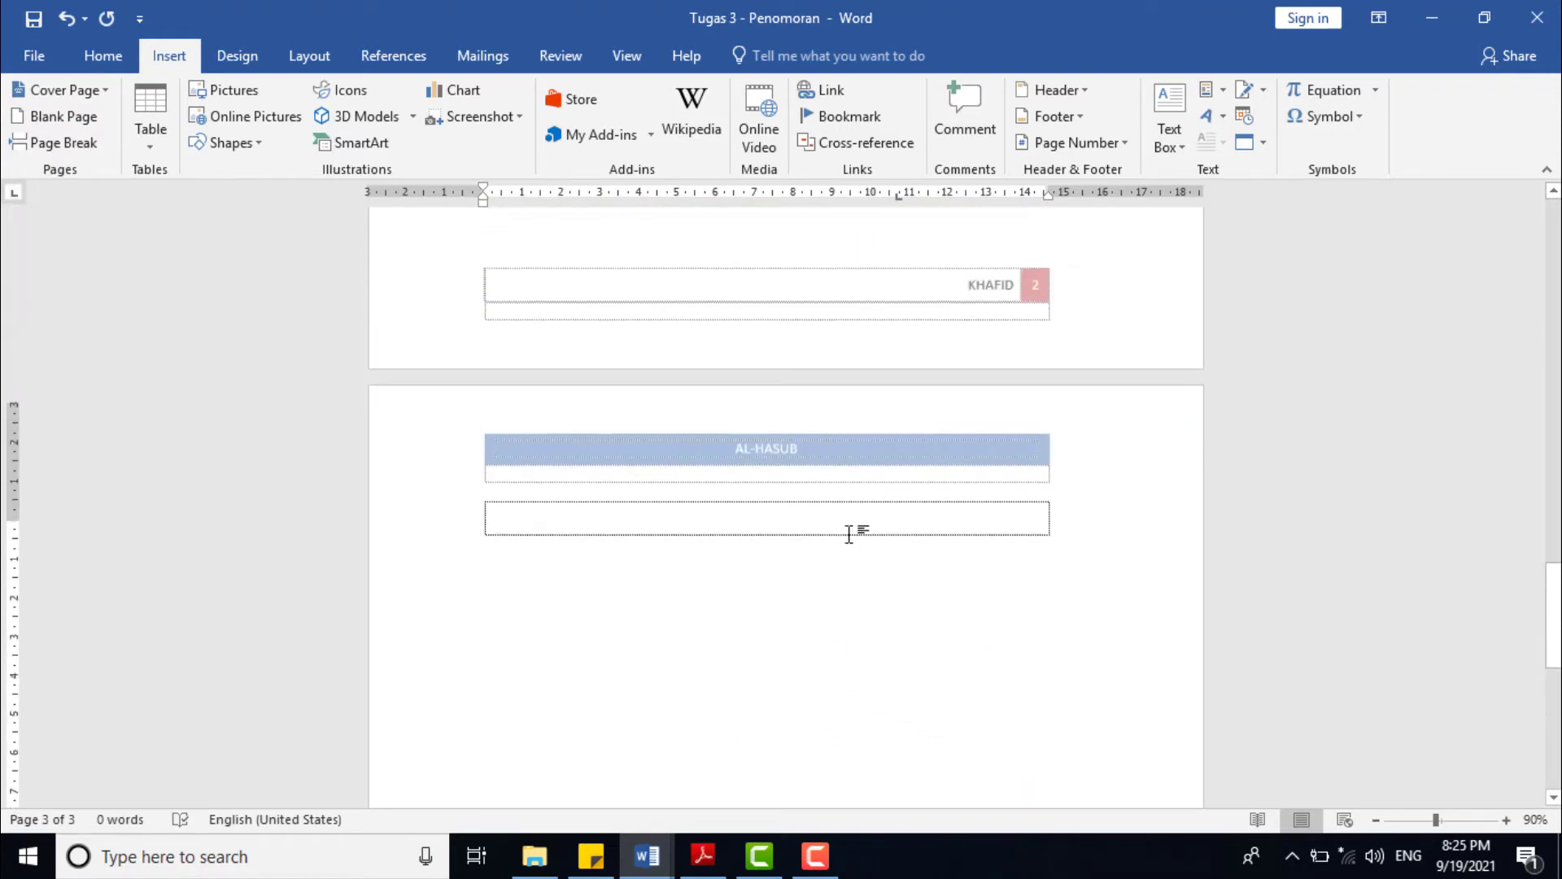
left_click_drag(1552, 549, 1551, 208)
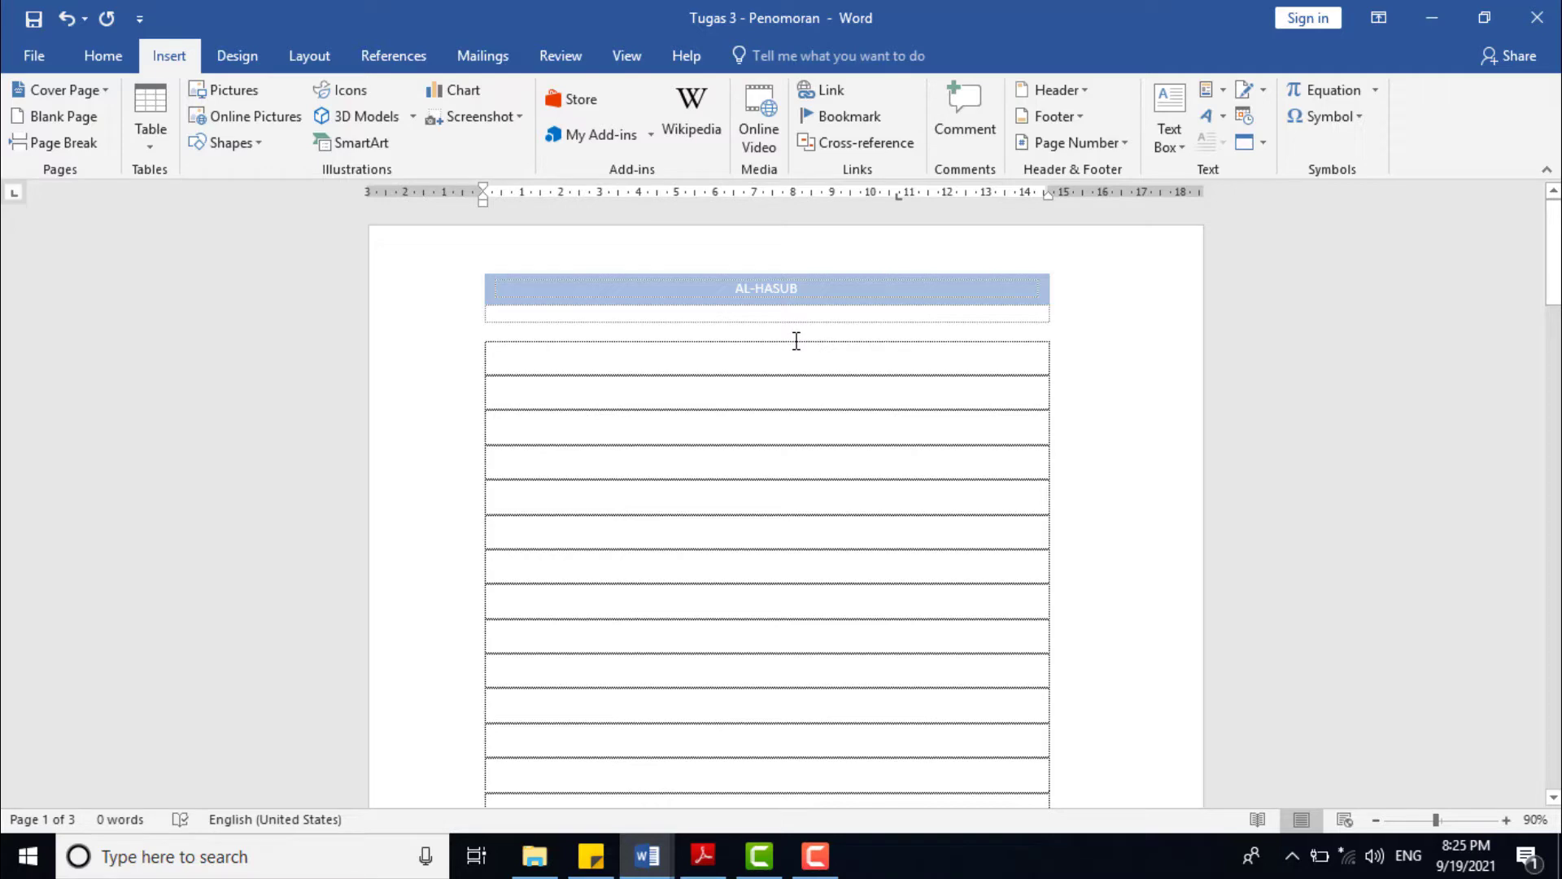
scroll(749, 450, "down", 10)
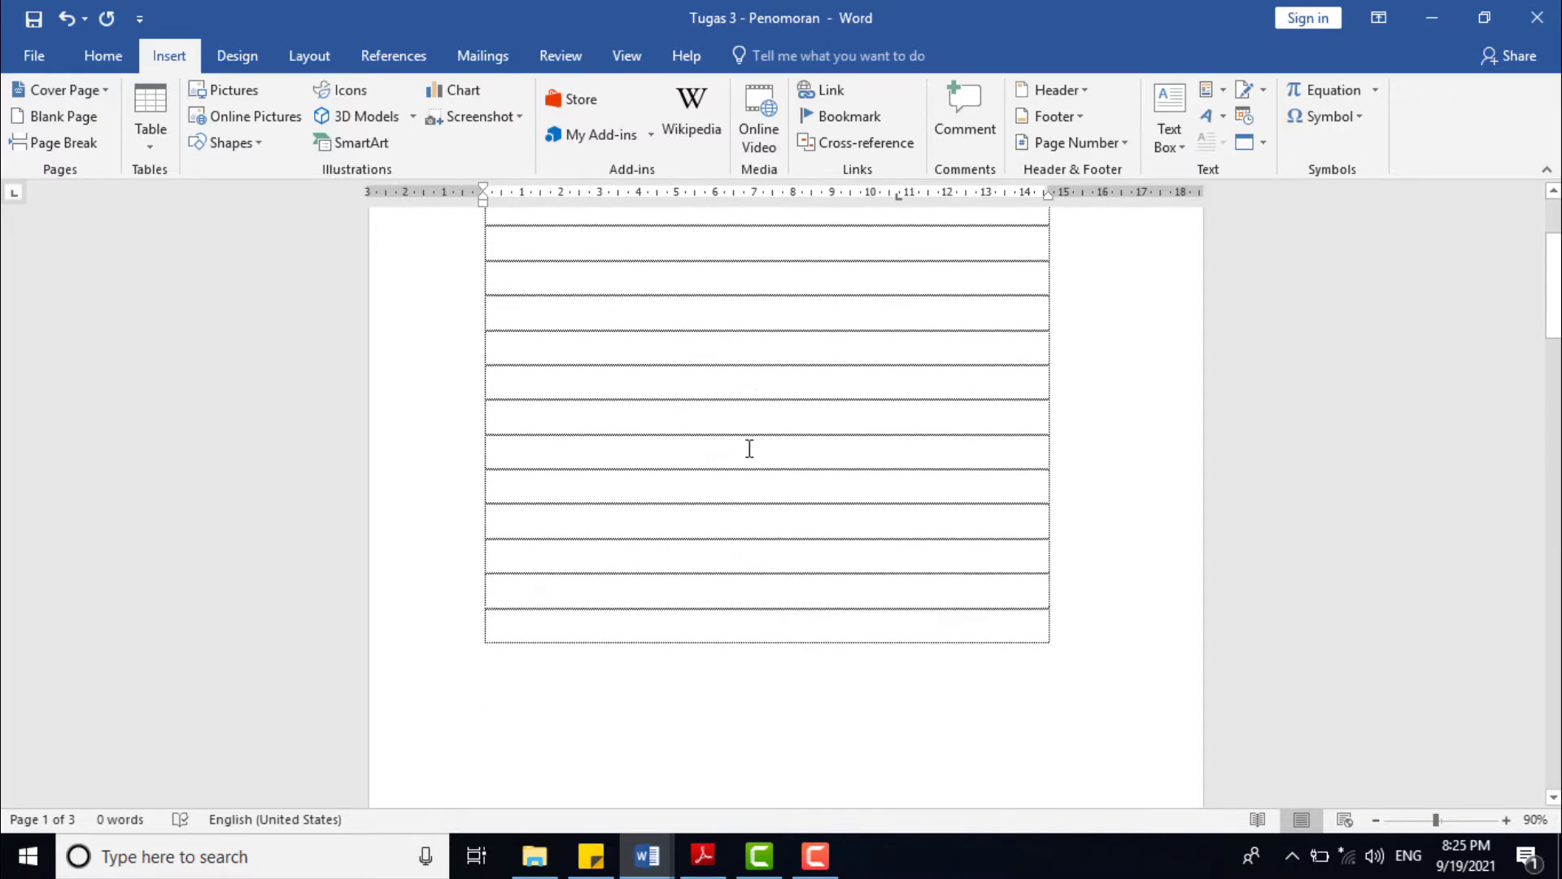
scroll(752, 481, "up", 4)
scroll(753, 480, "up", 10)
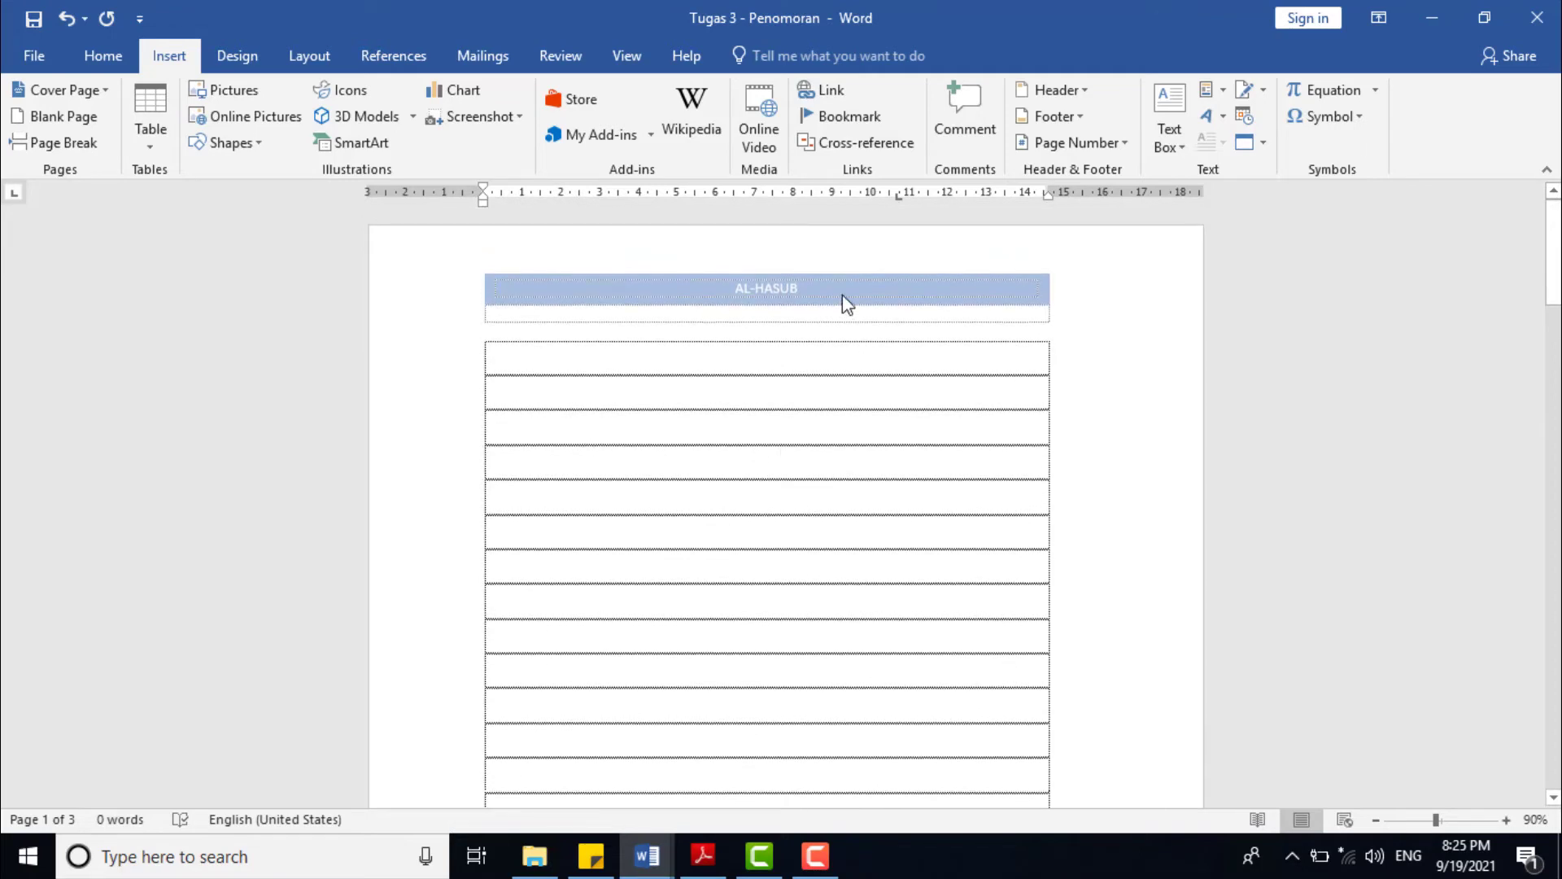
scroll(771, 548, "down", 10)
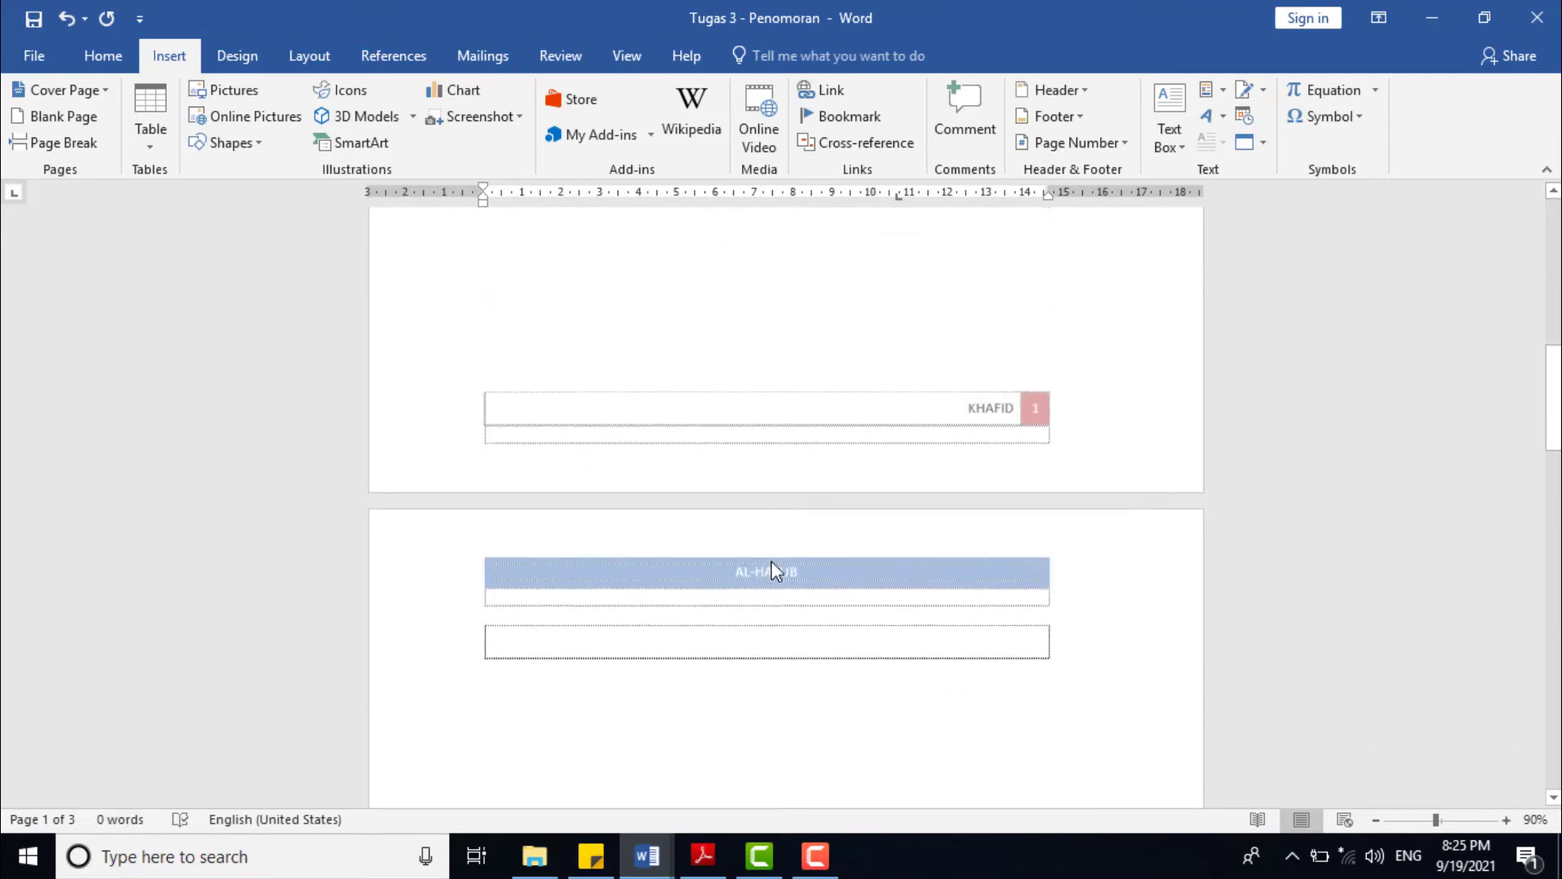
scroll(774, 472, "up", 7)
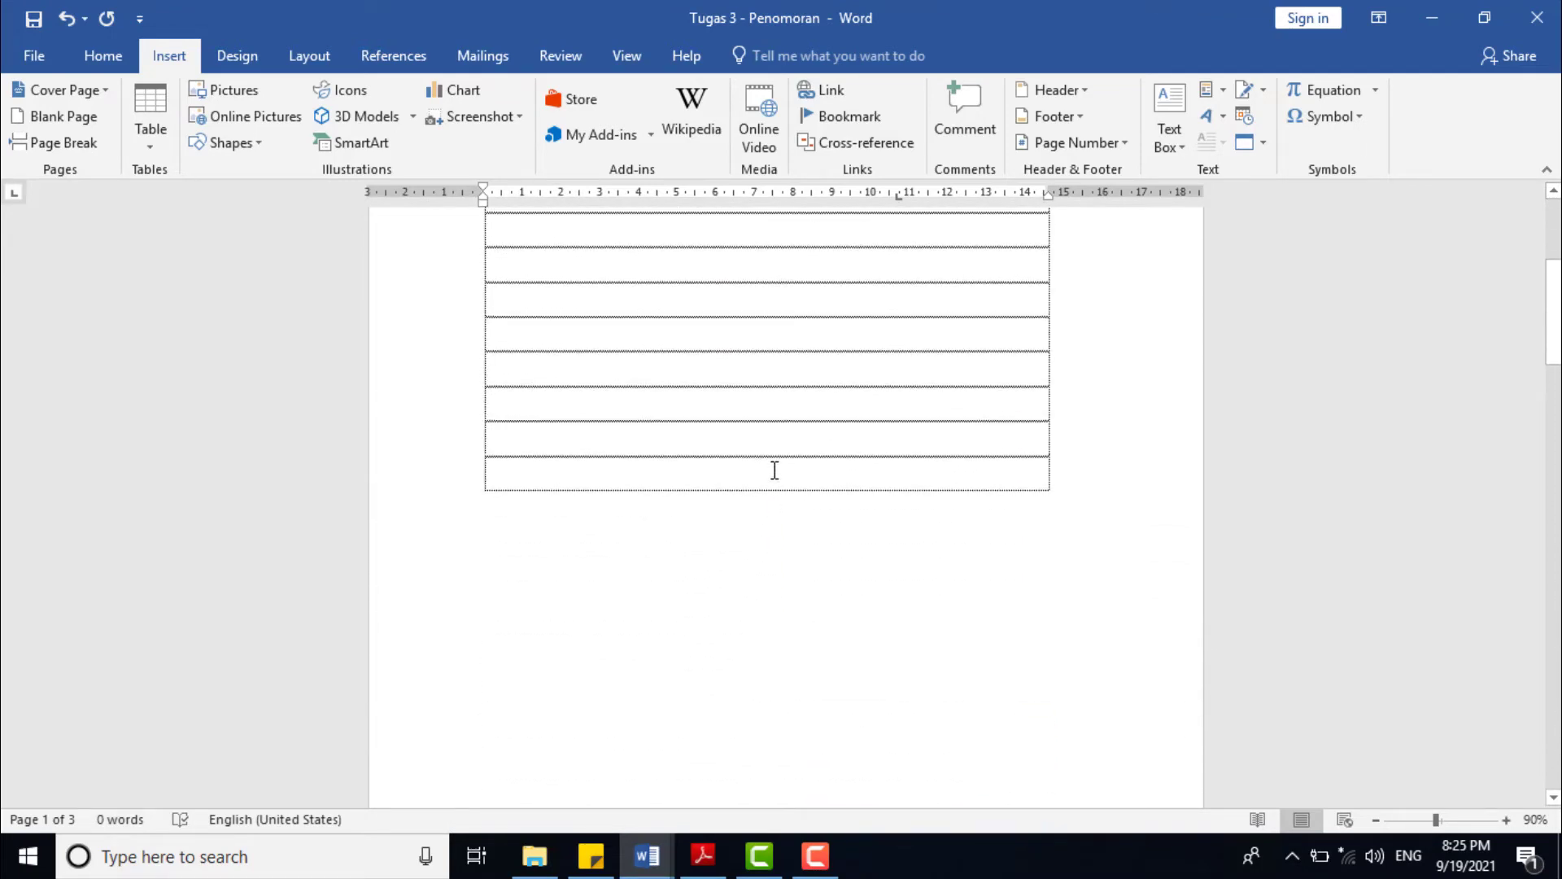
- Enter "الحاسوب" centered at size 22 on the first line of page one and repeat it on the six lines below
scroll(775, 471, "up", 5)
left_click(759, 321)
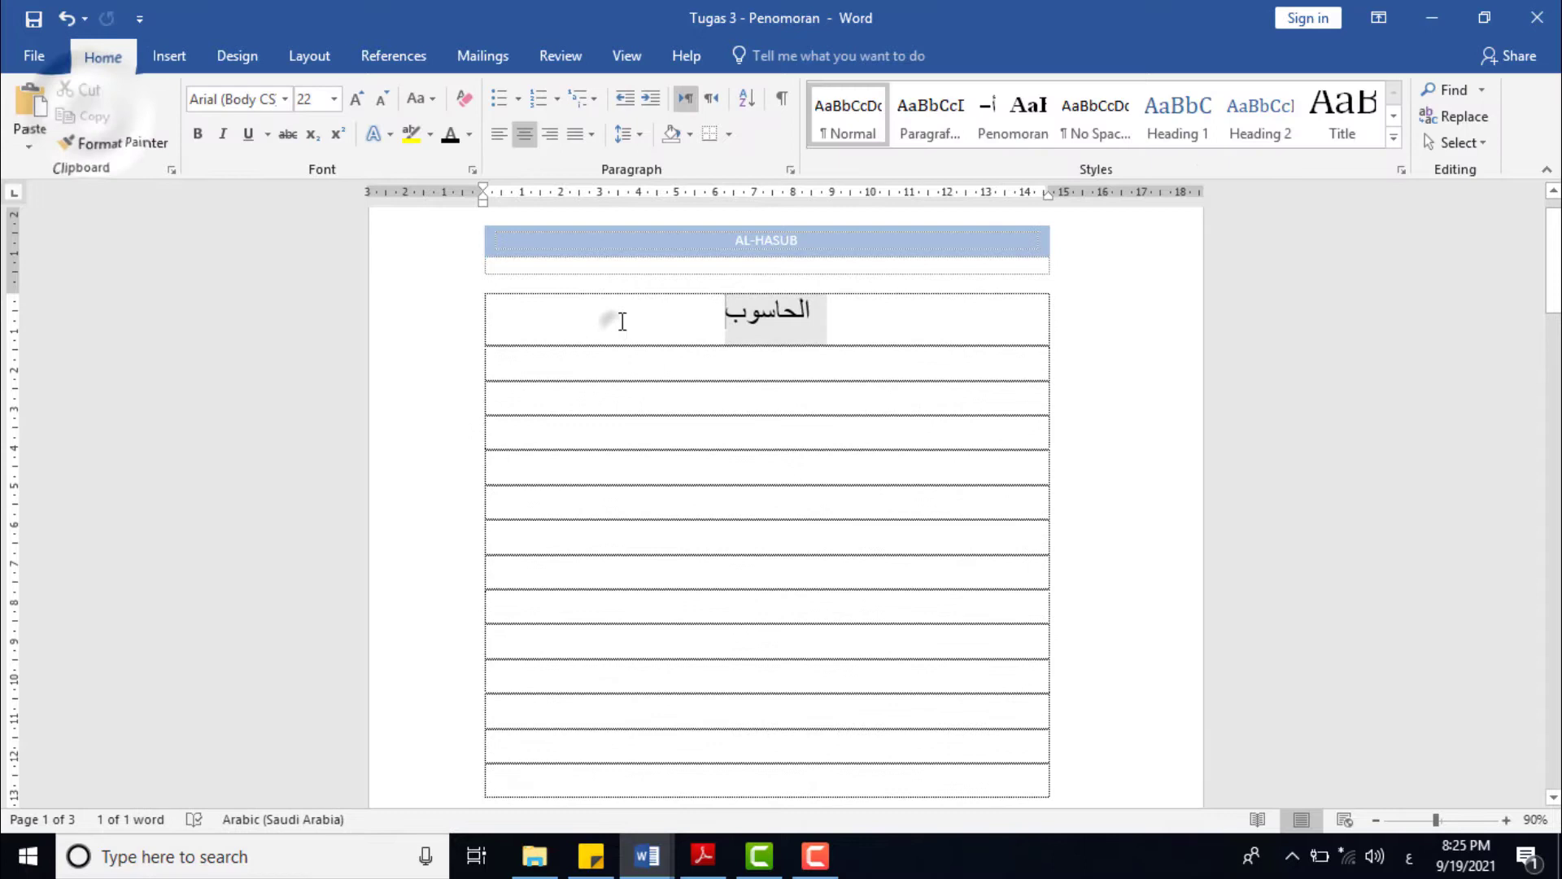
left_click(618, 319)
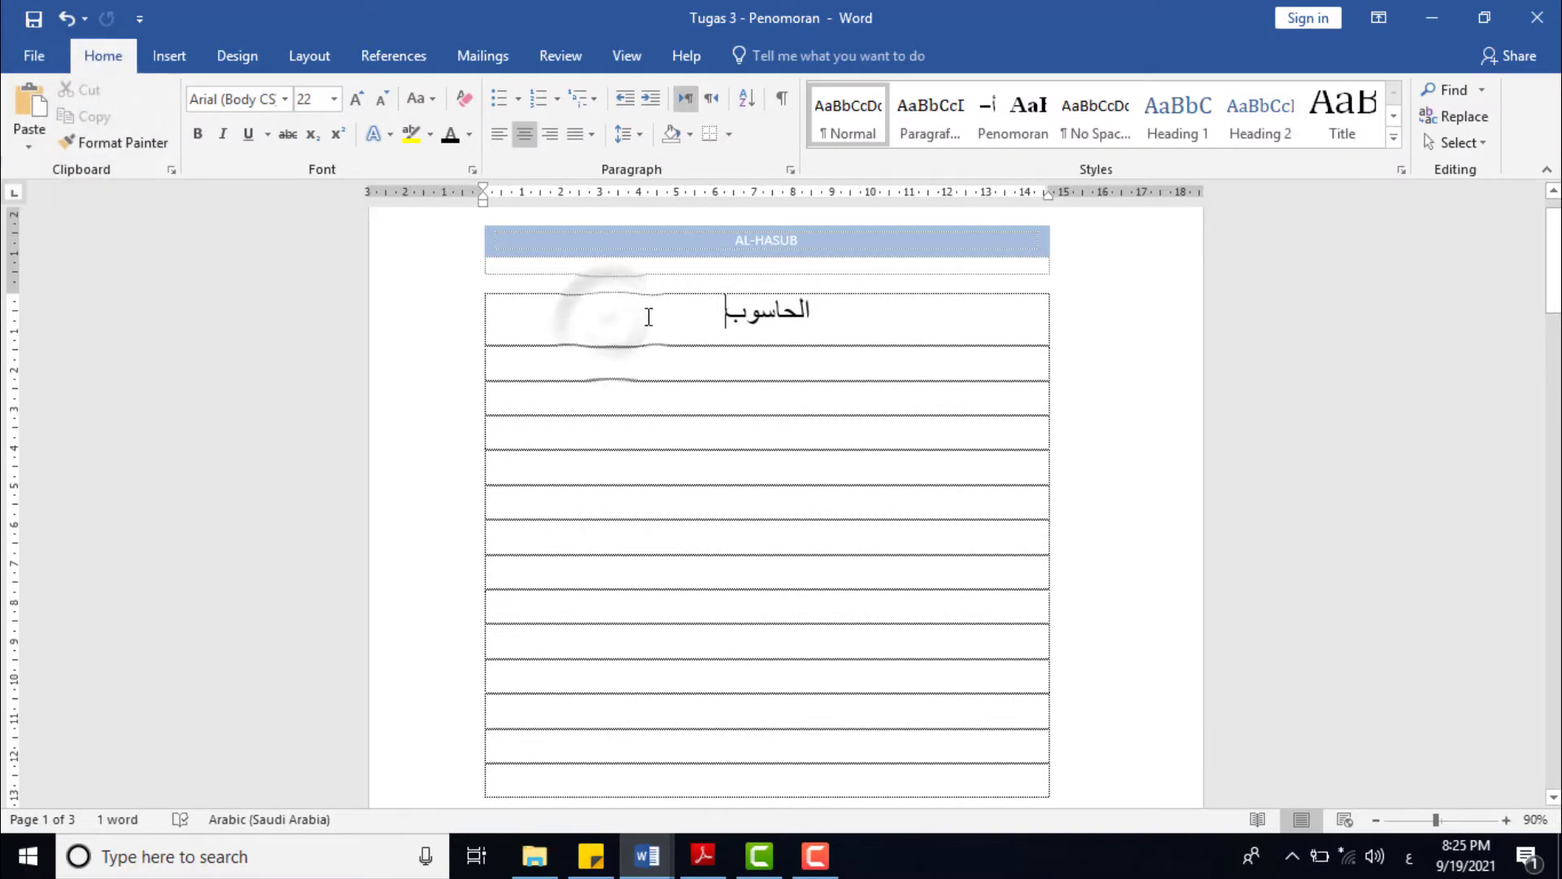
key("Return")
type("الحاسوب")
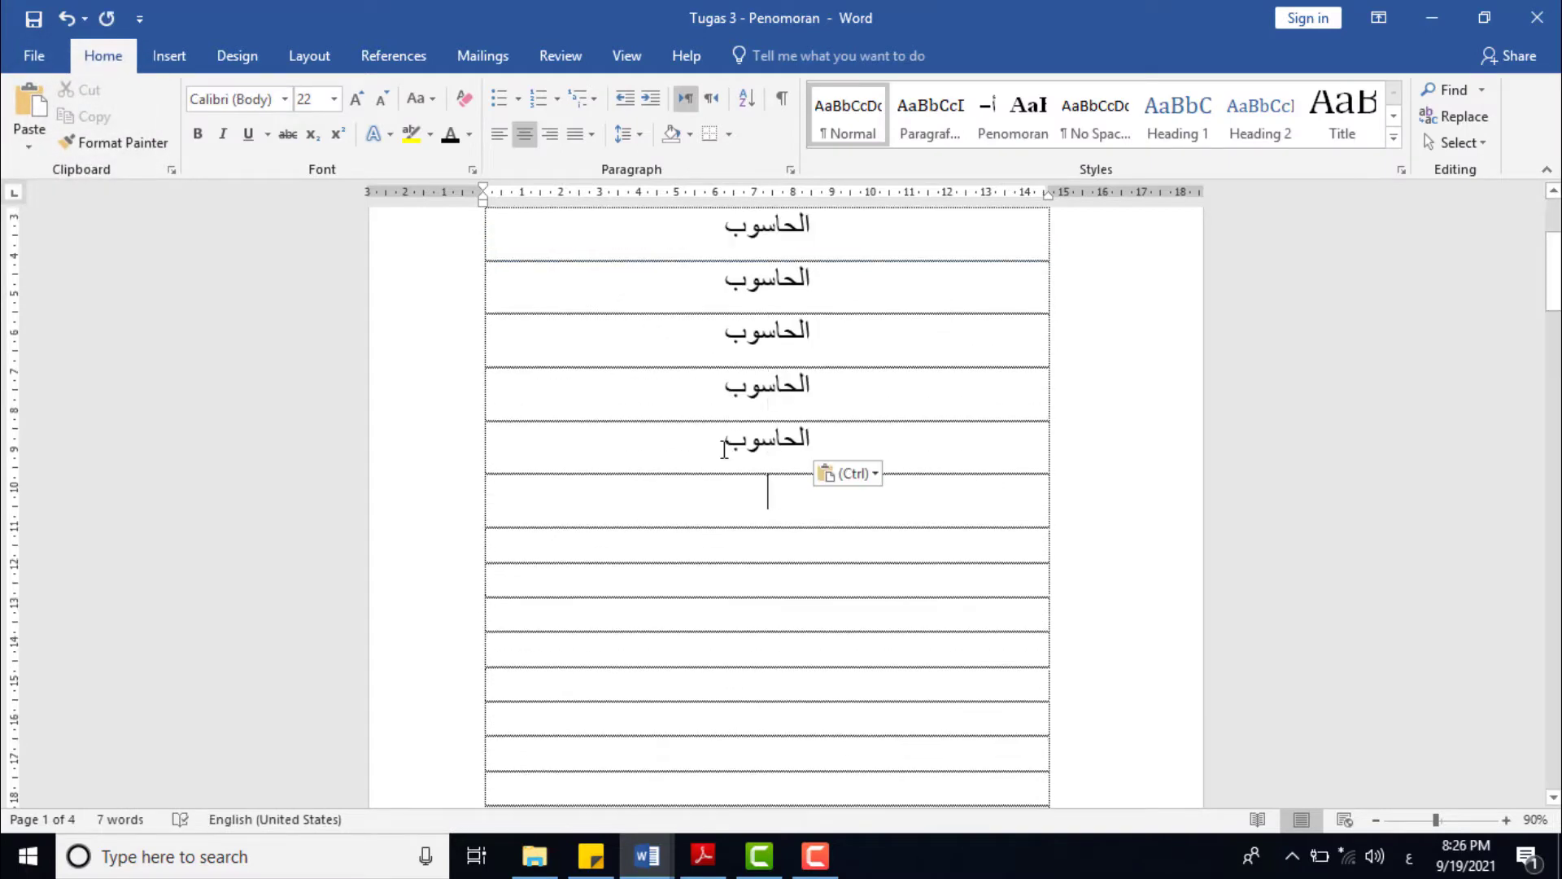
type("الحاسوب")
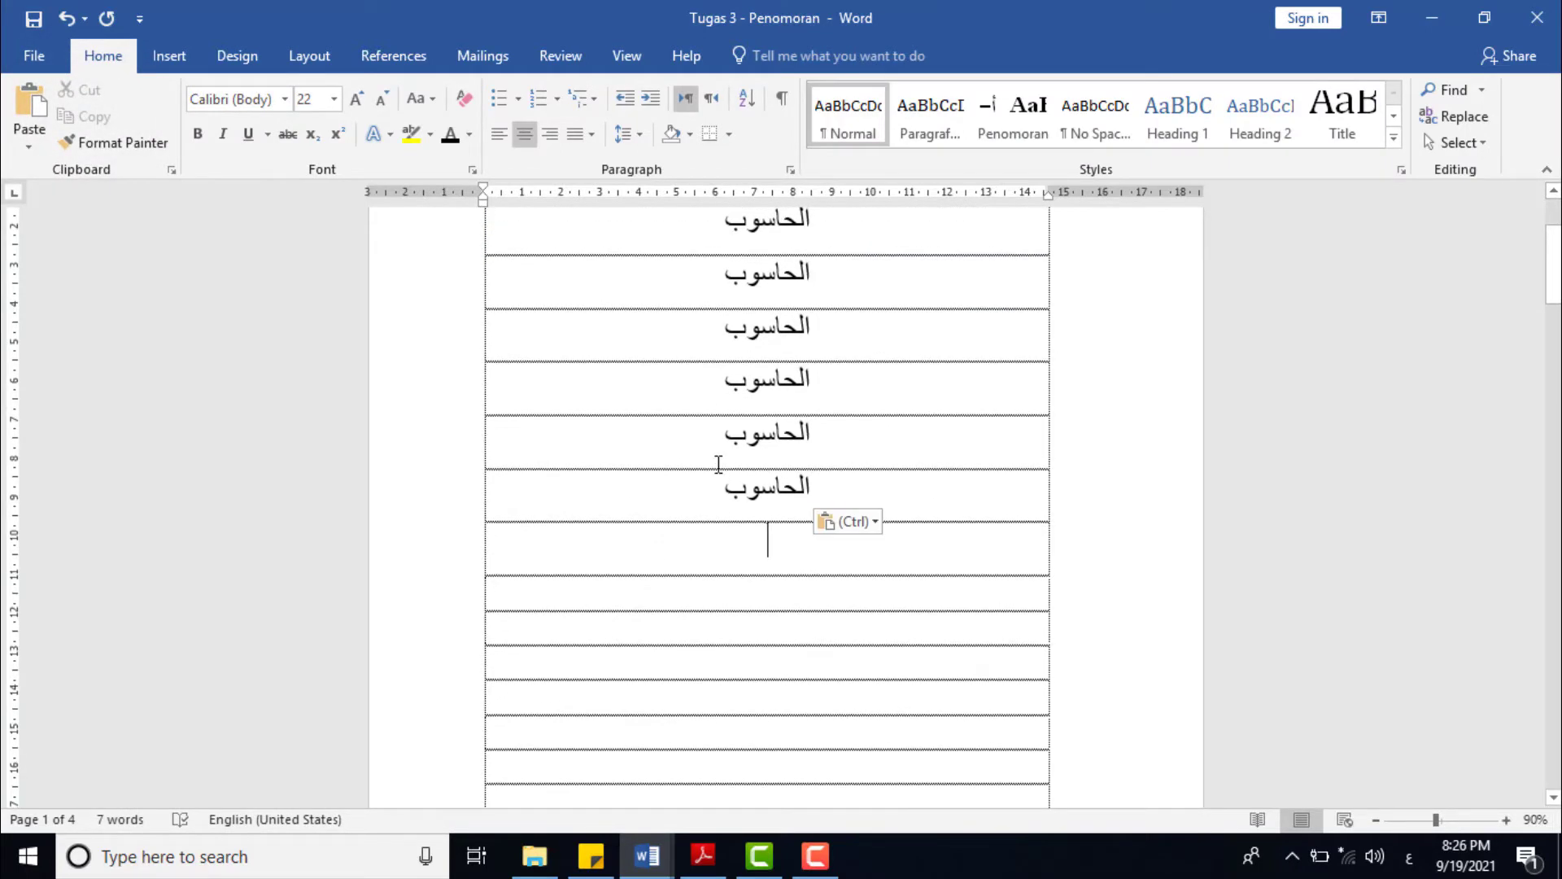
type("الحاسوب")
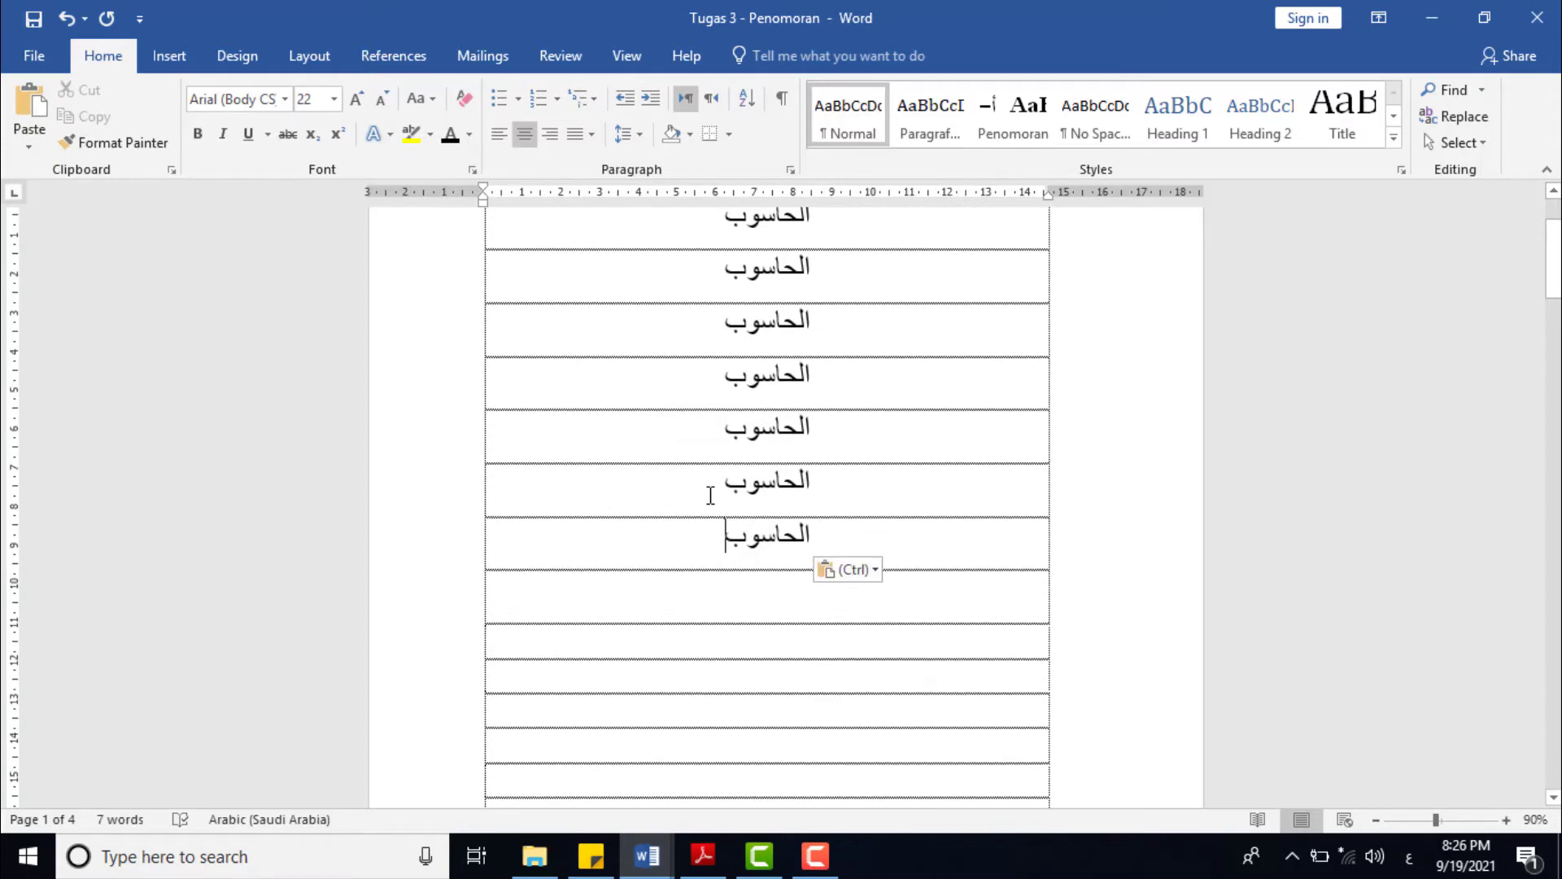
scroll(710, 496, "up", 2)
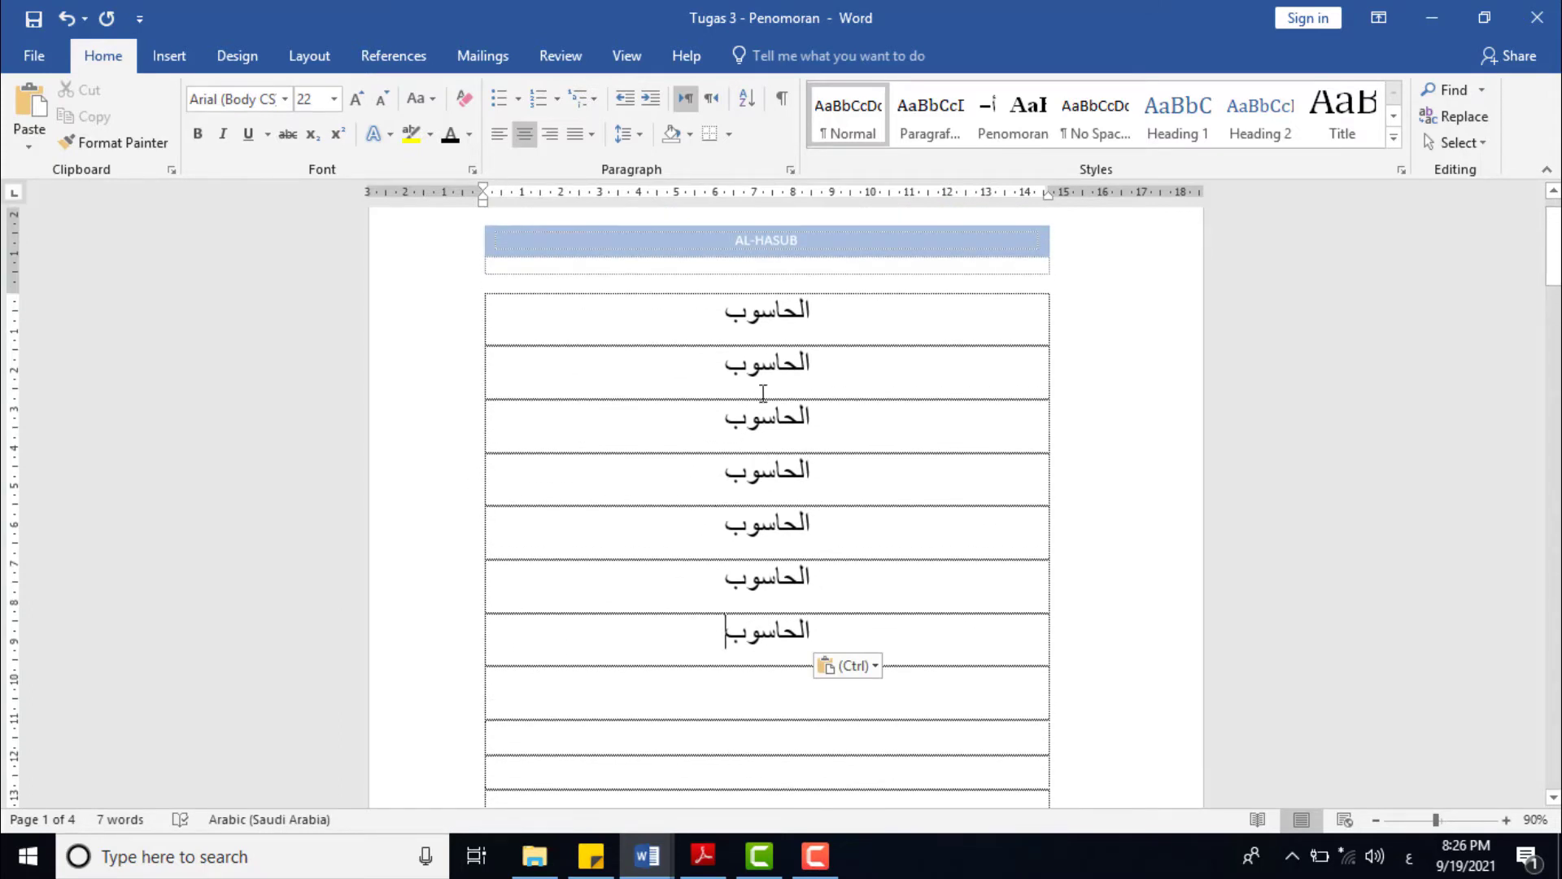
left_click_drag(820, 312, 721, 626)
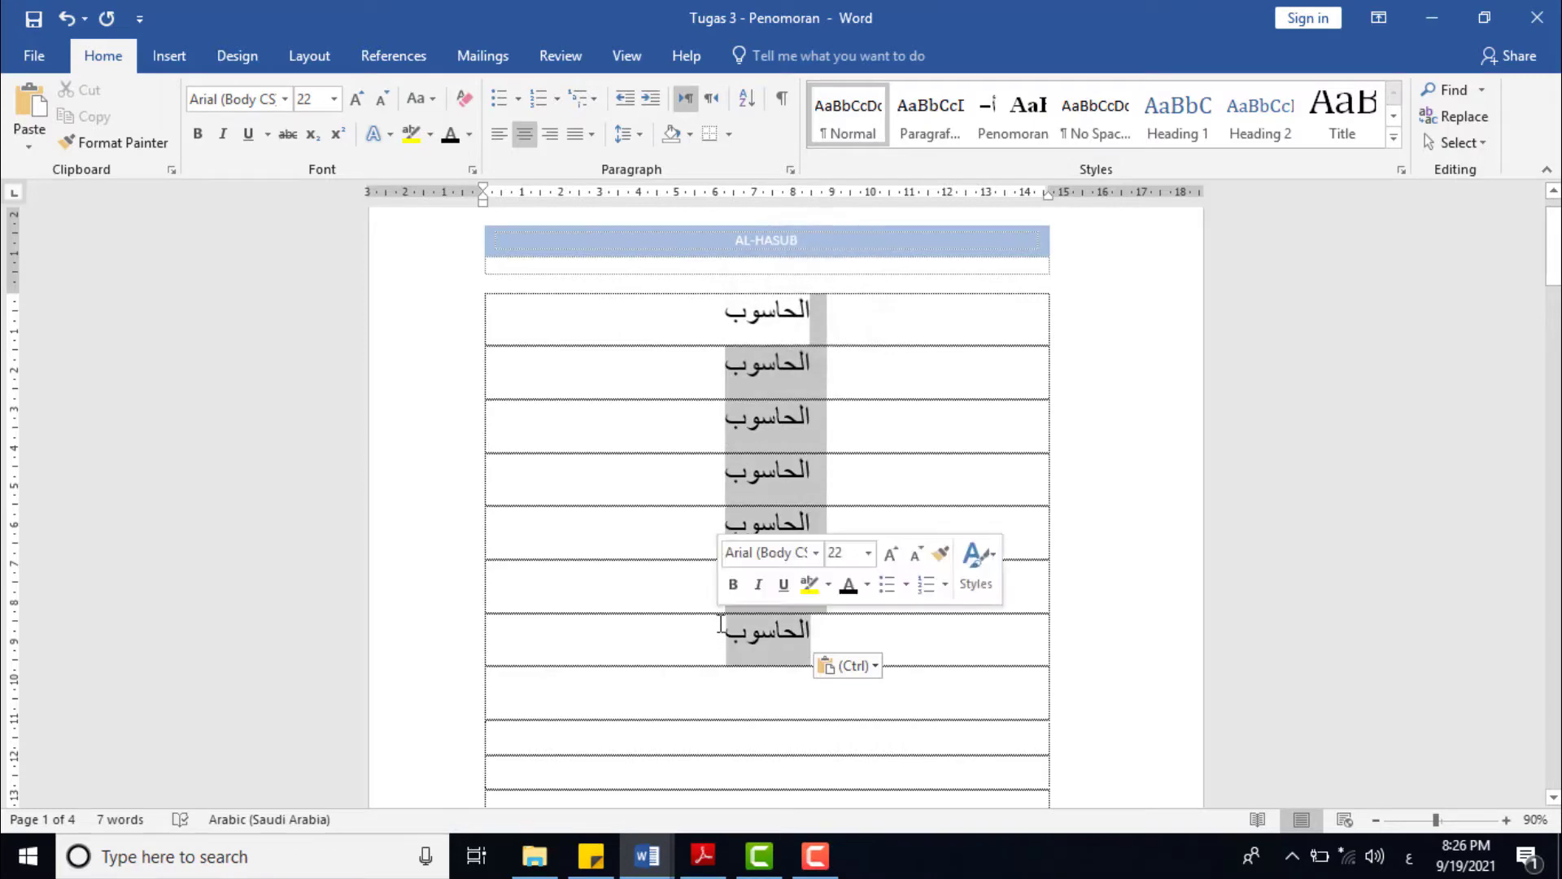
left_click(842, 494)
scroll(755, 571, "down", 3)
left_click(715, 492)
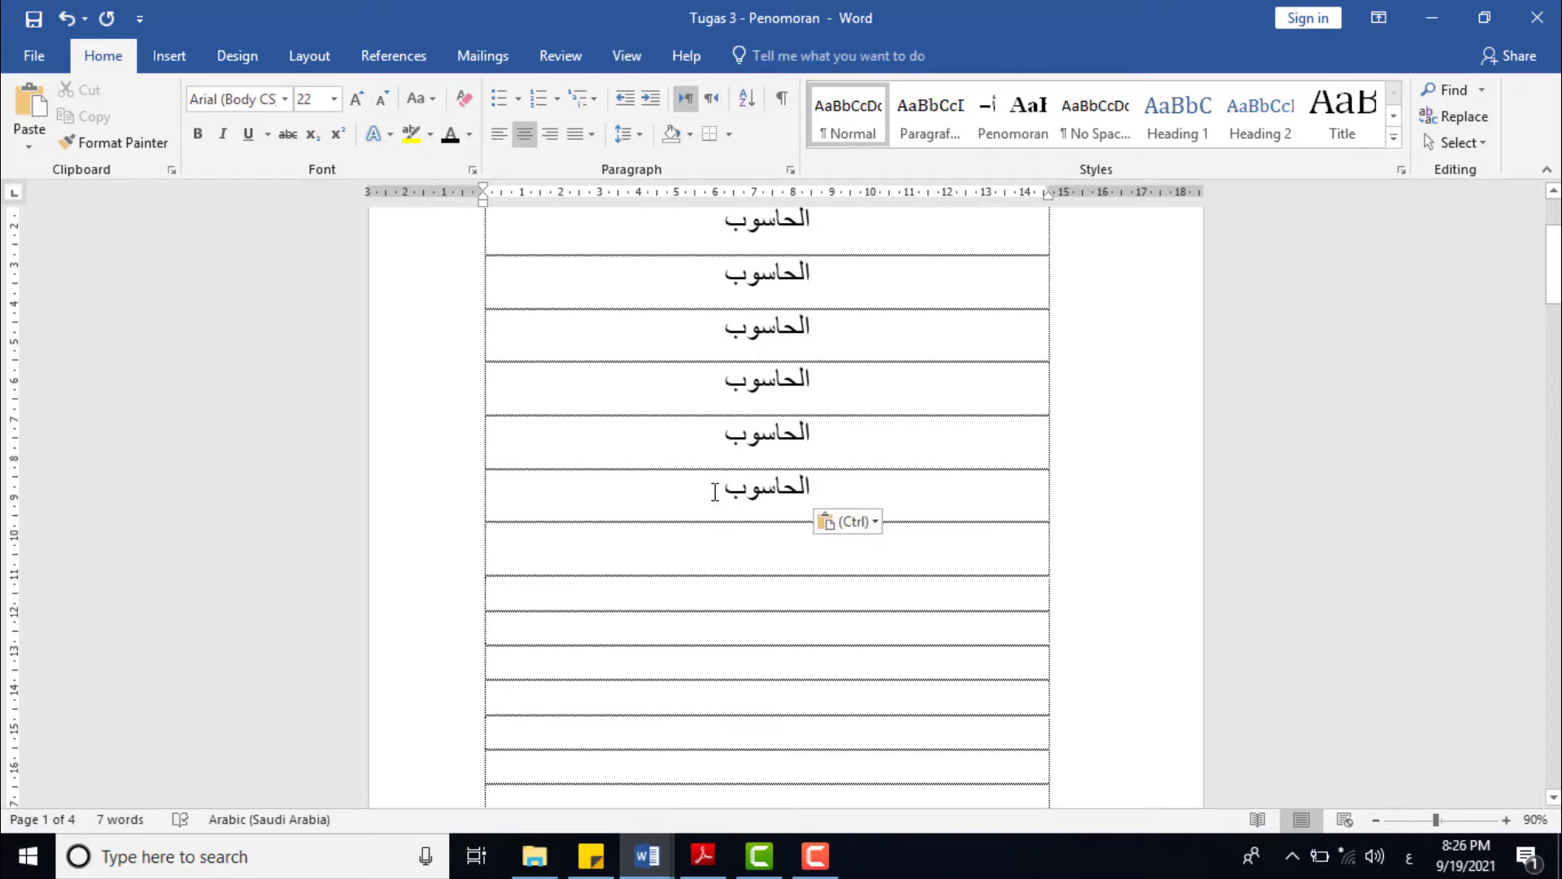
- Insert a Next Page section break after the last "الحاسوب" line on page one
left_click(715, 494)
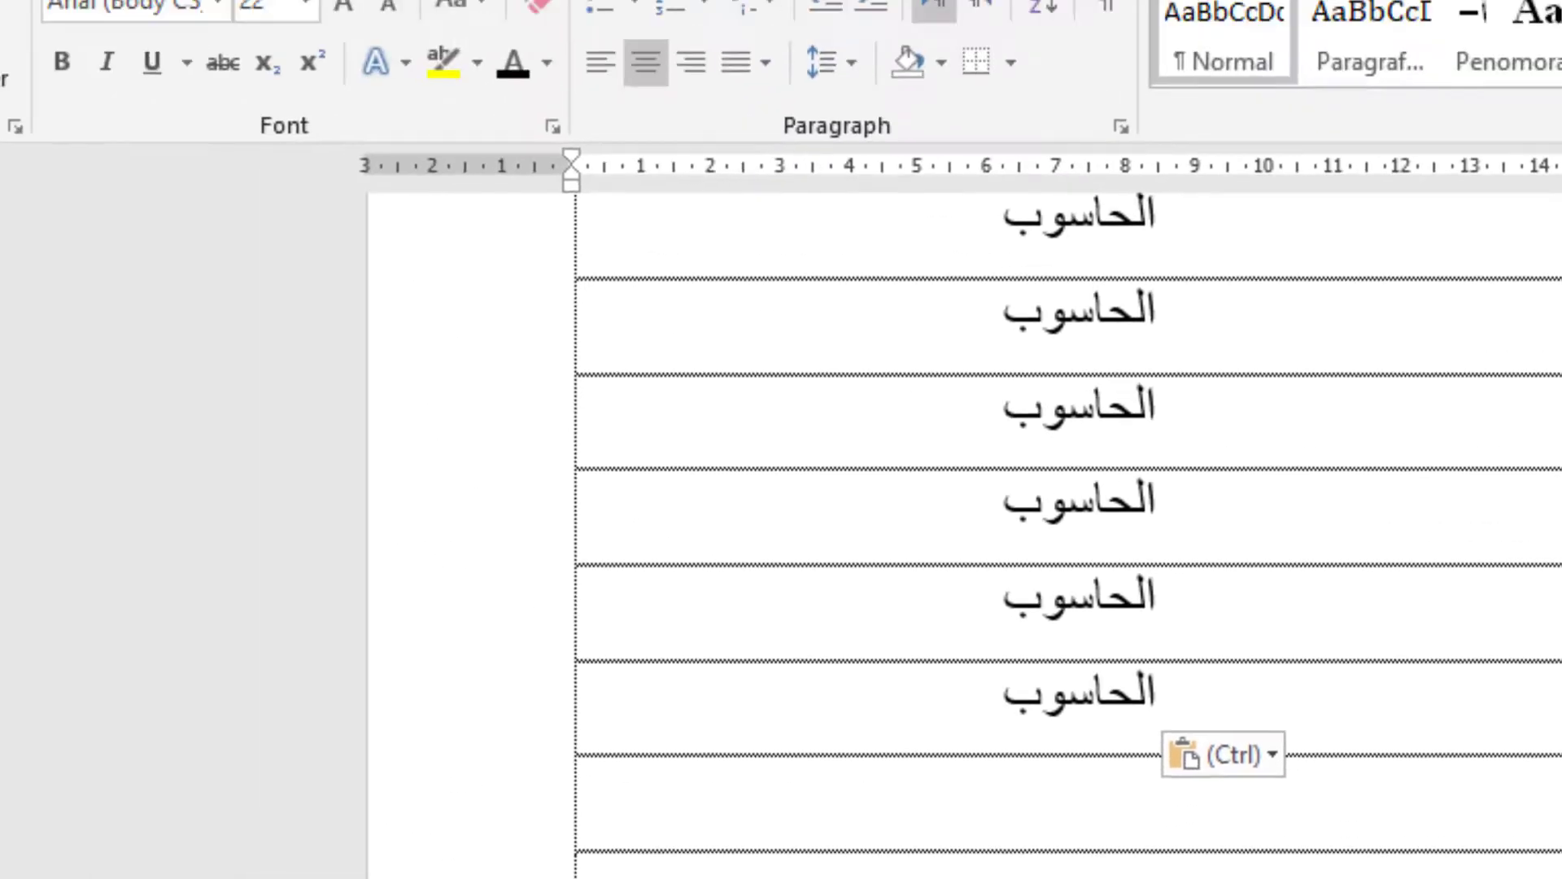
left_click(415, 32)
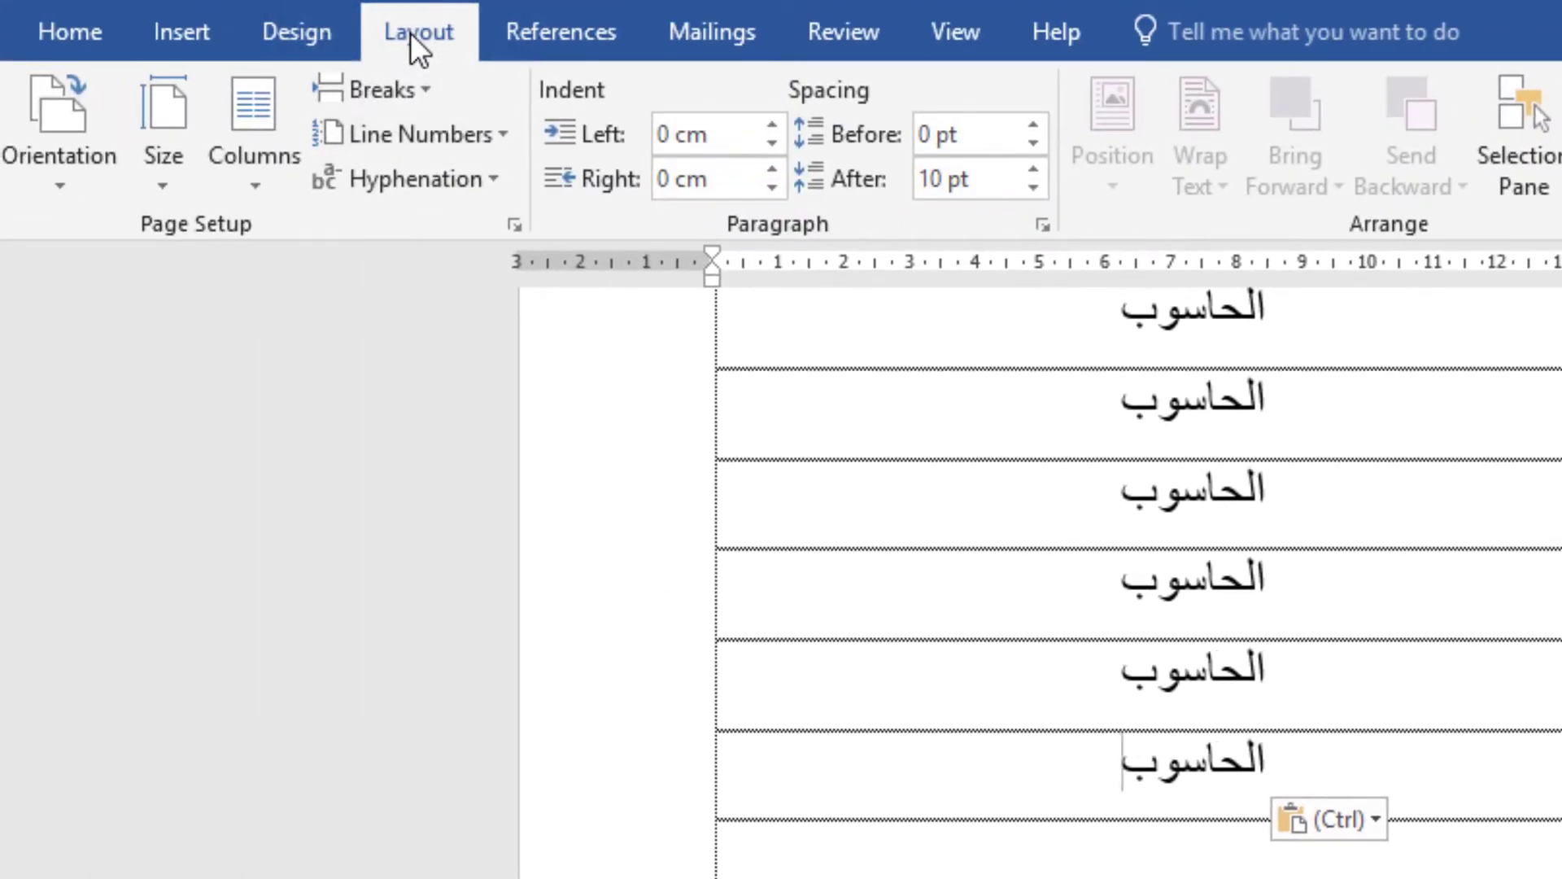
left_click(399, 88)
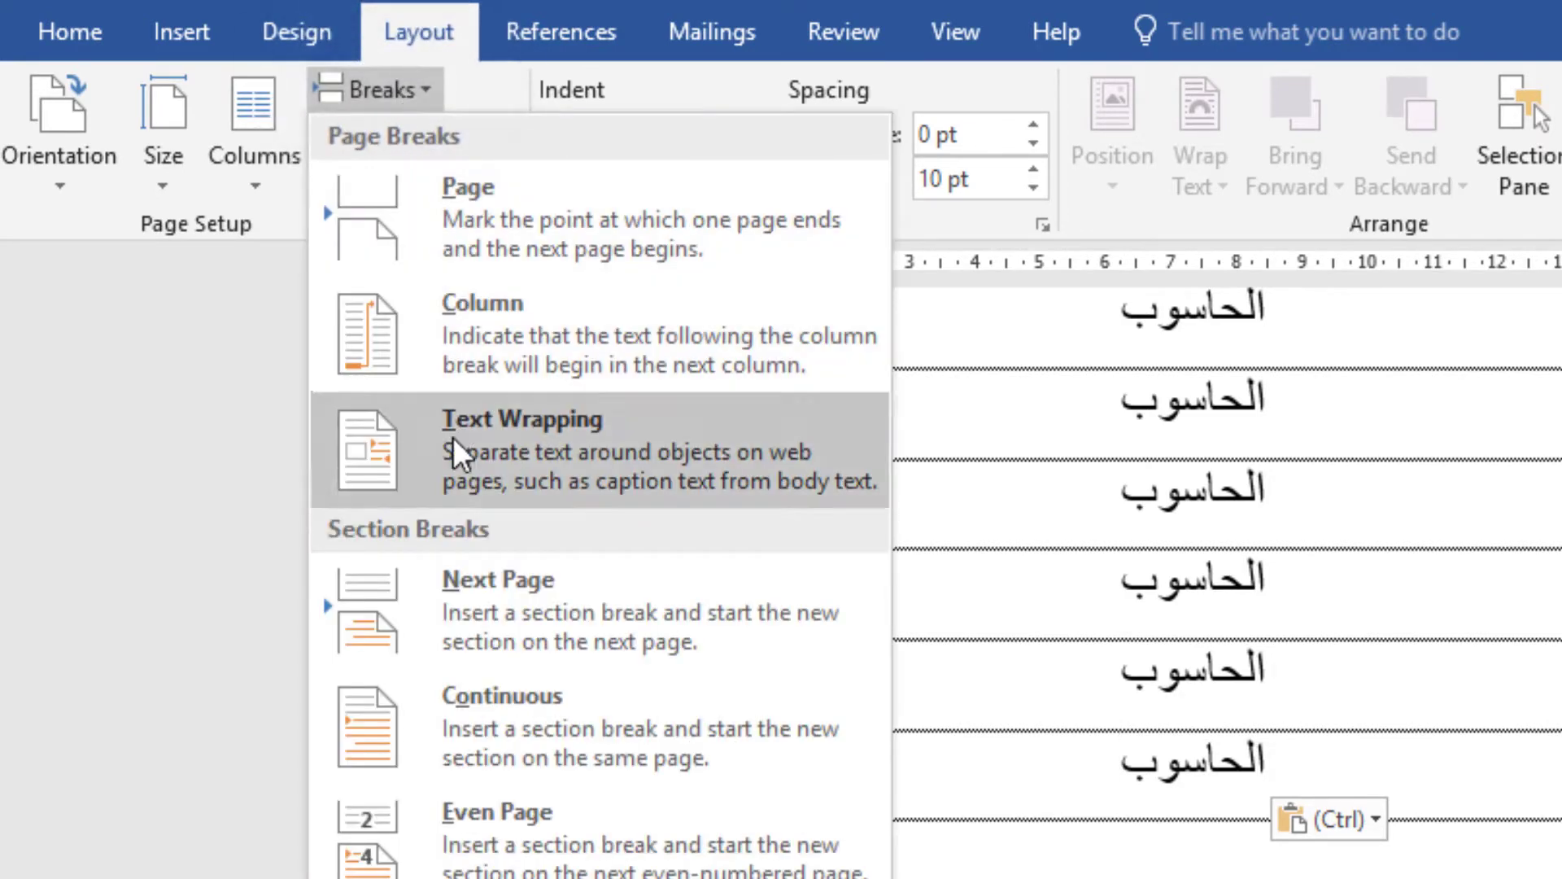
left_click(452, 583)
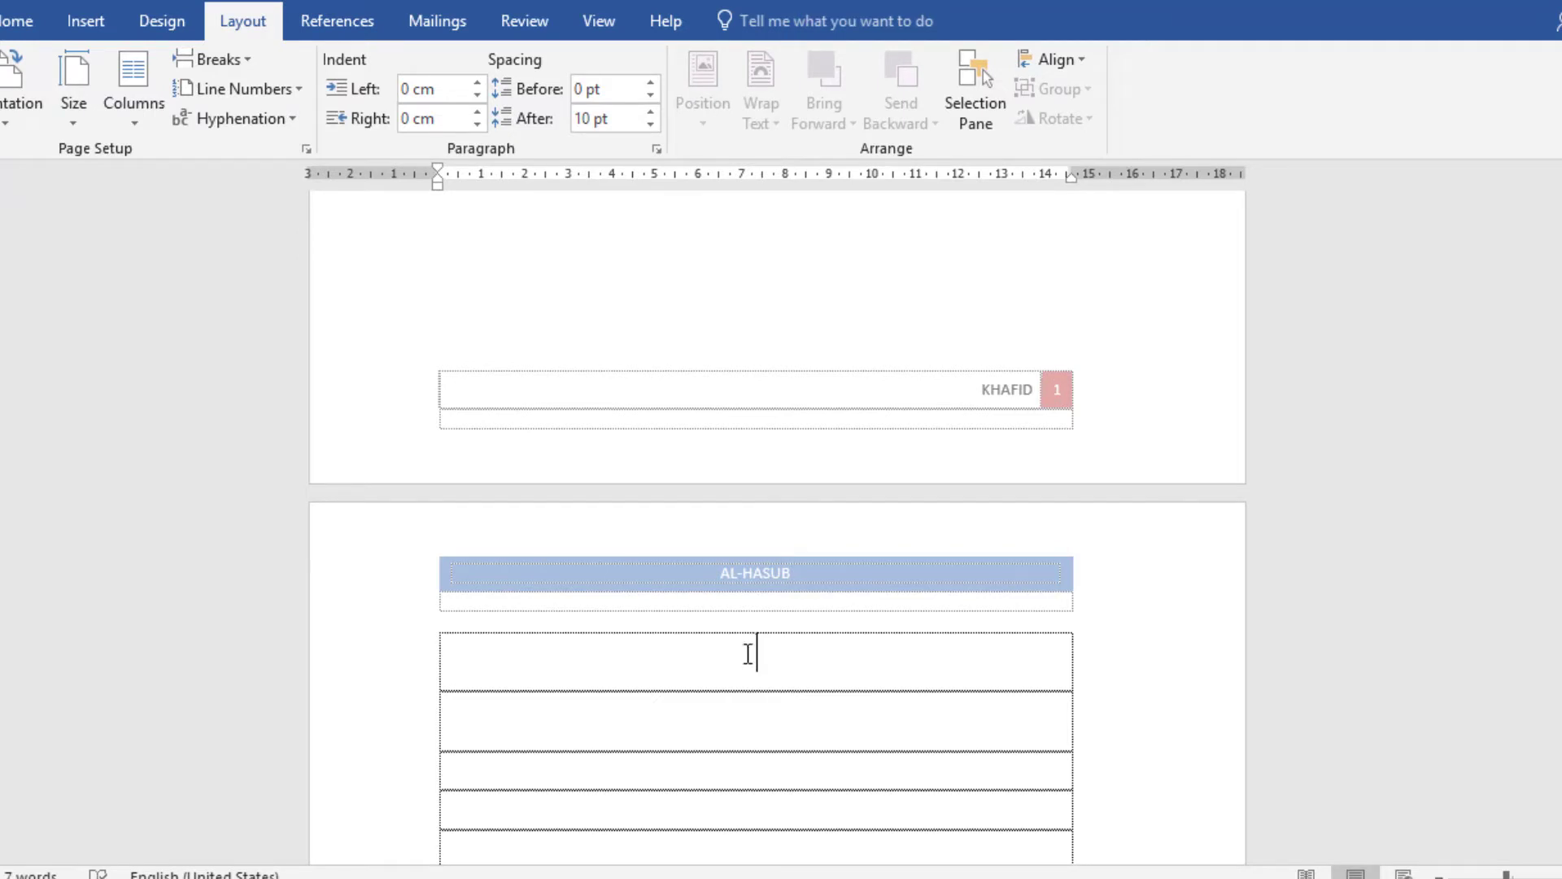
- Unlink the section 2 header from the previous section and delete its blue AL-HASUB title banner
double_click(645, 568)
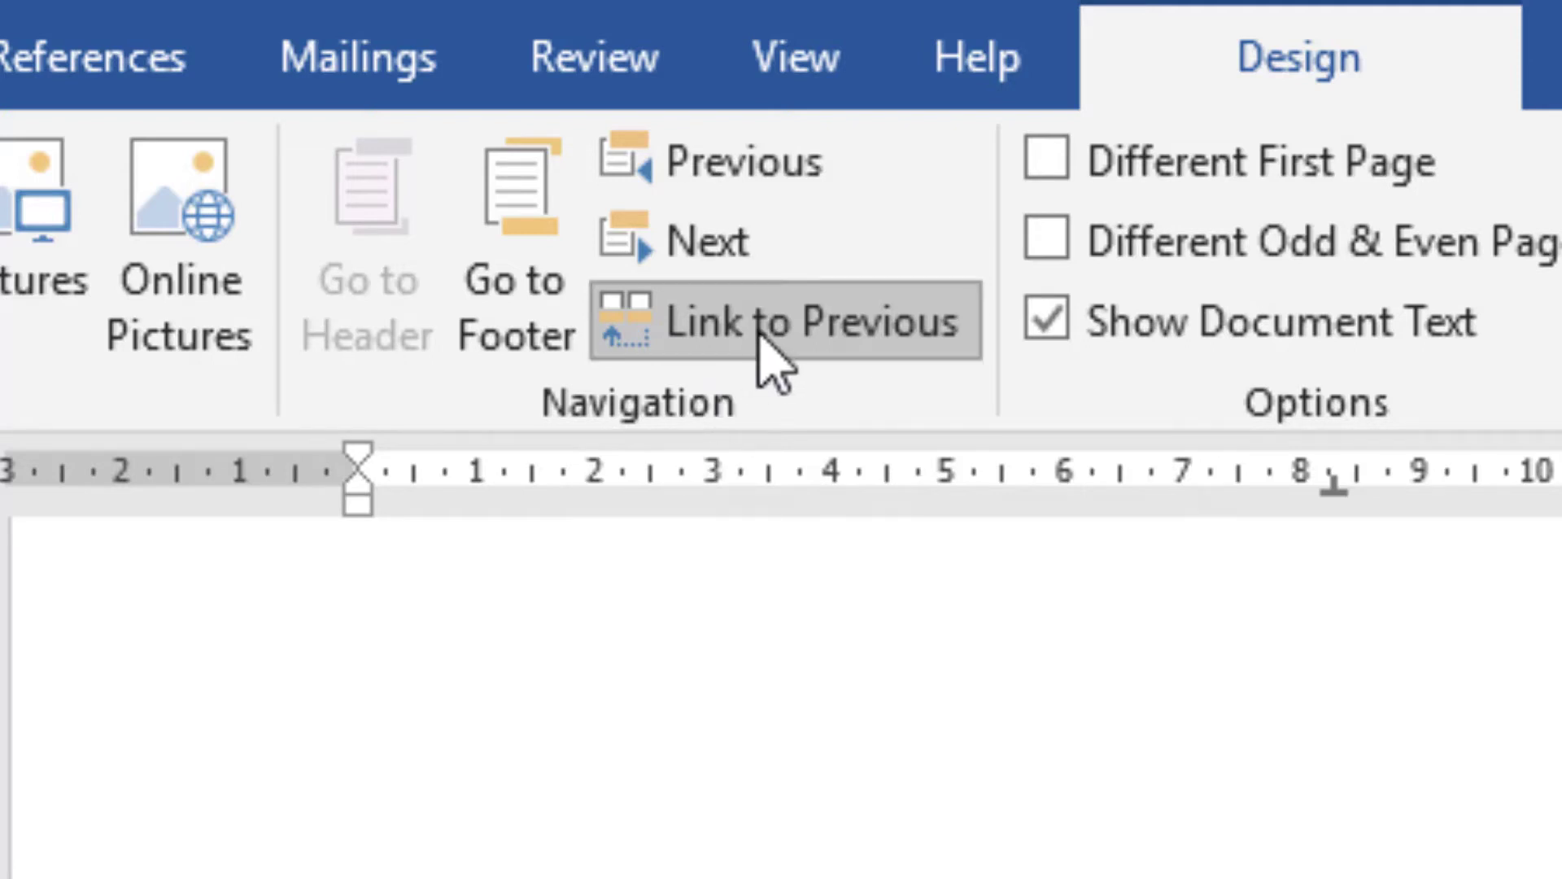
left_click(854, 350)
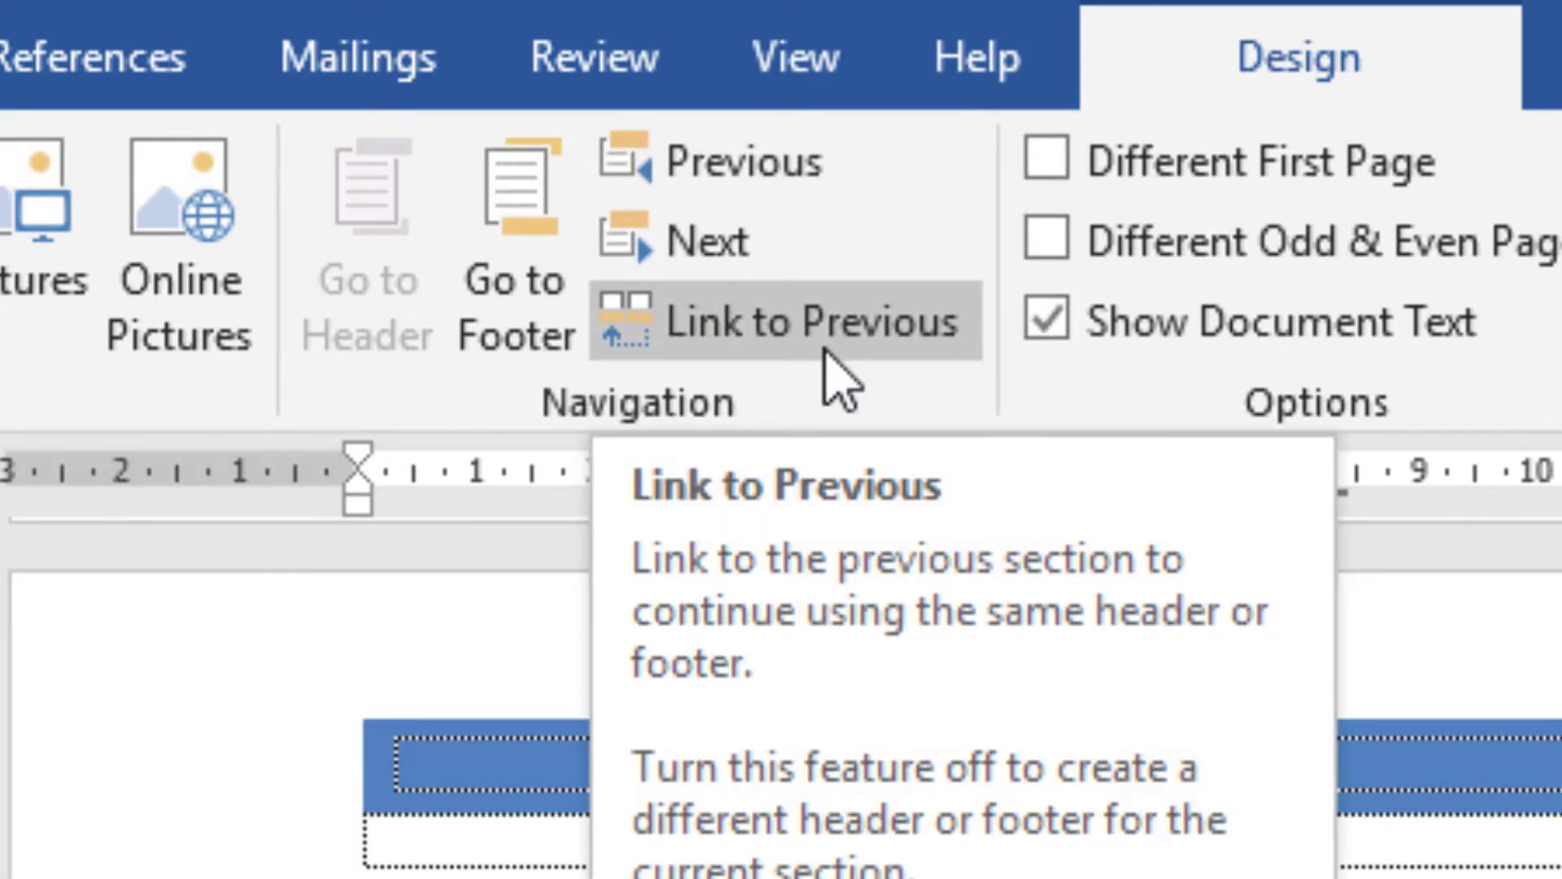
left_click(565, 805)
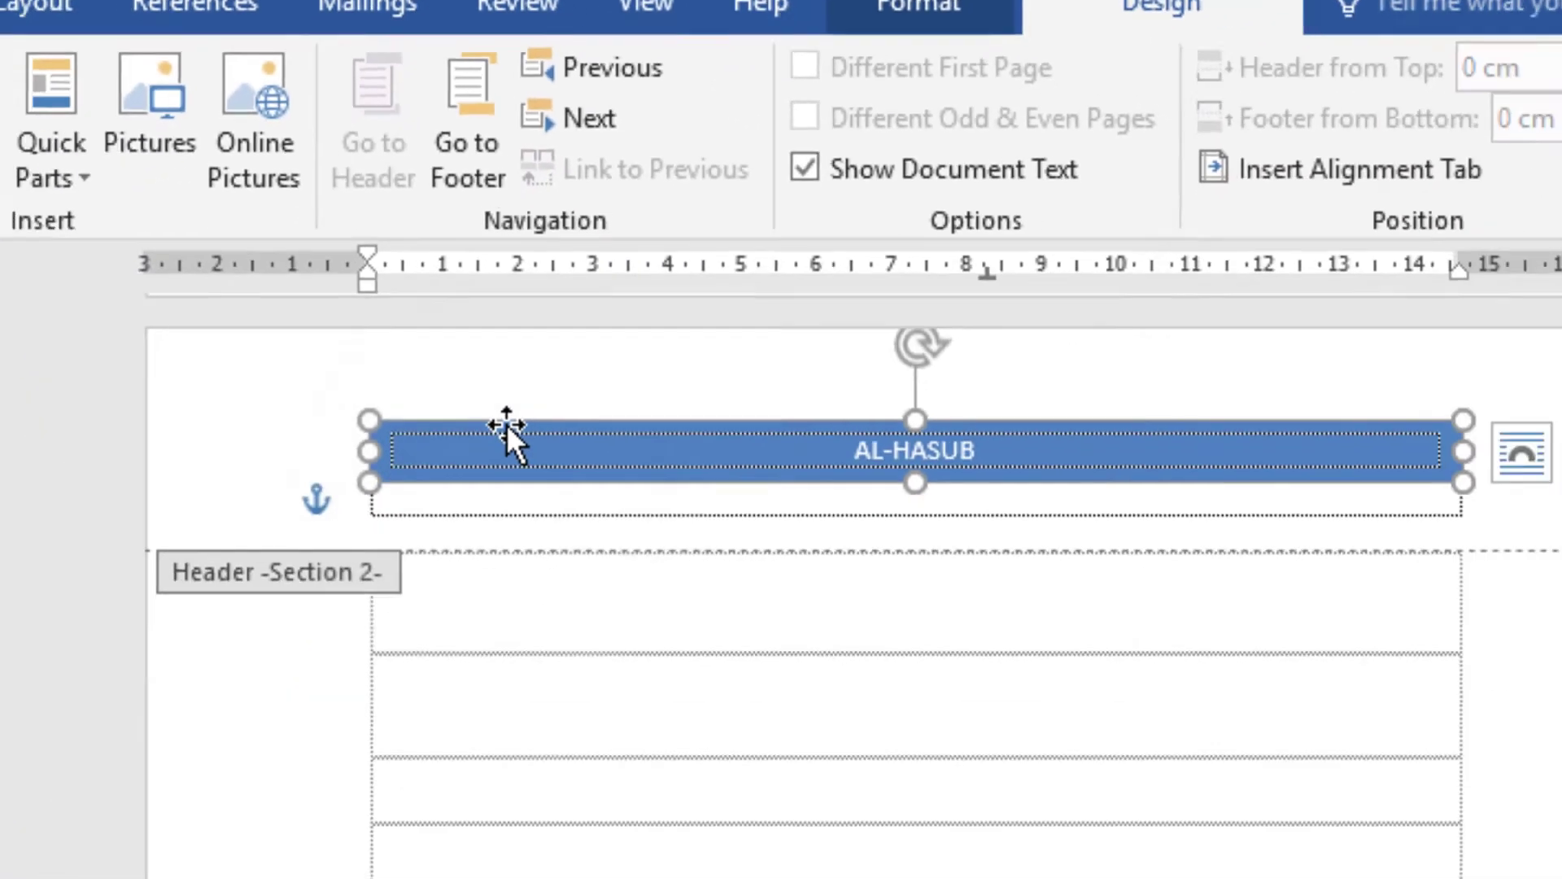
scroll(499, 468, "up", 3)
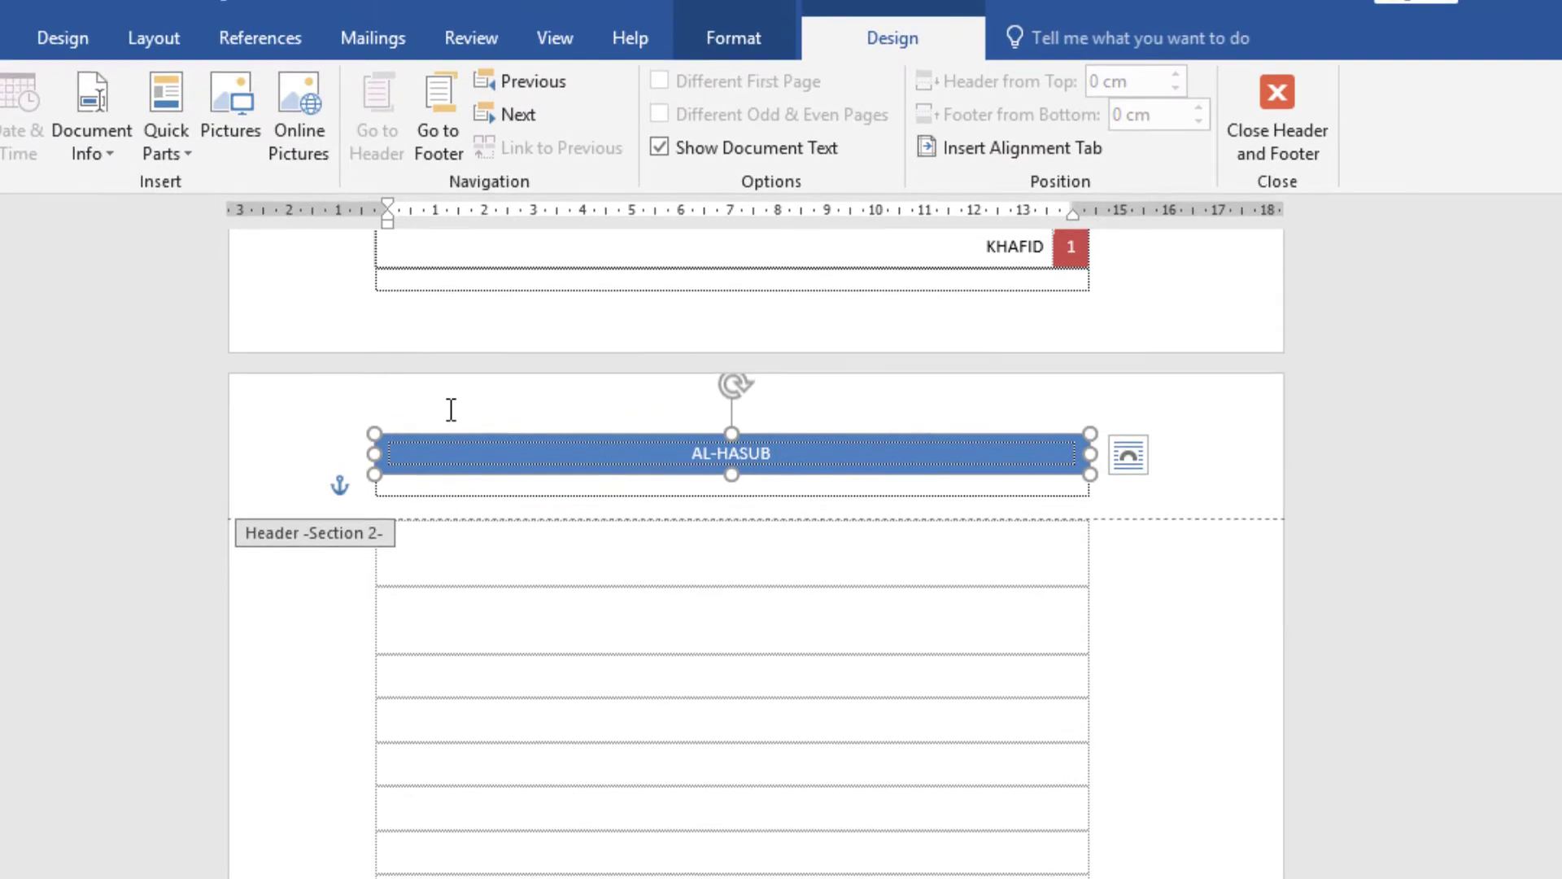
key("Delete")
scroll(480, 419, "down", 4)
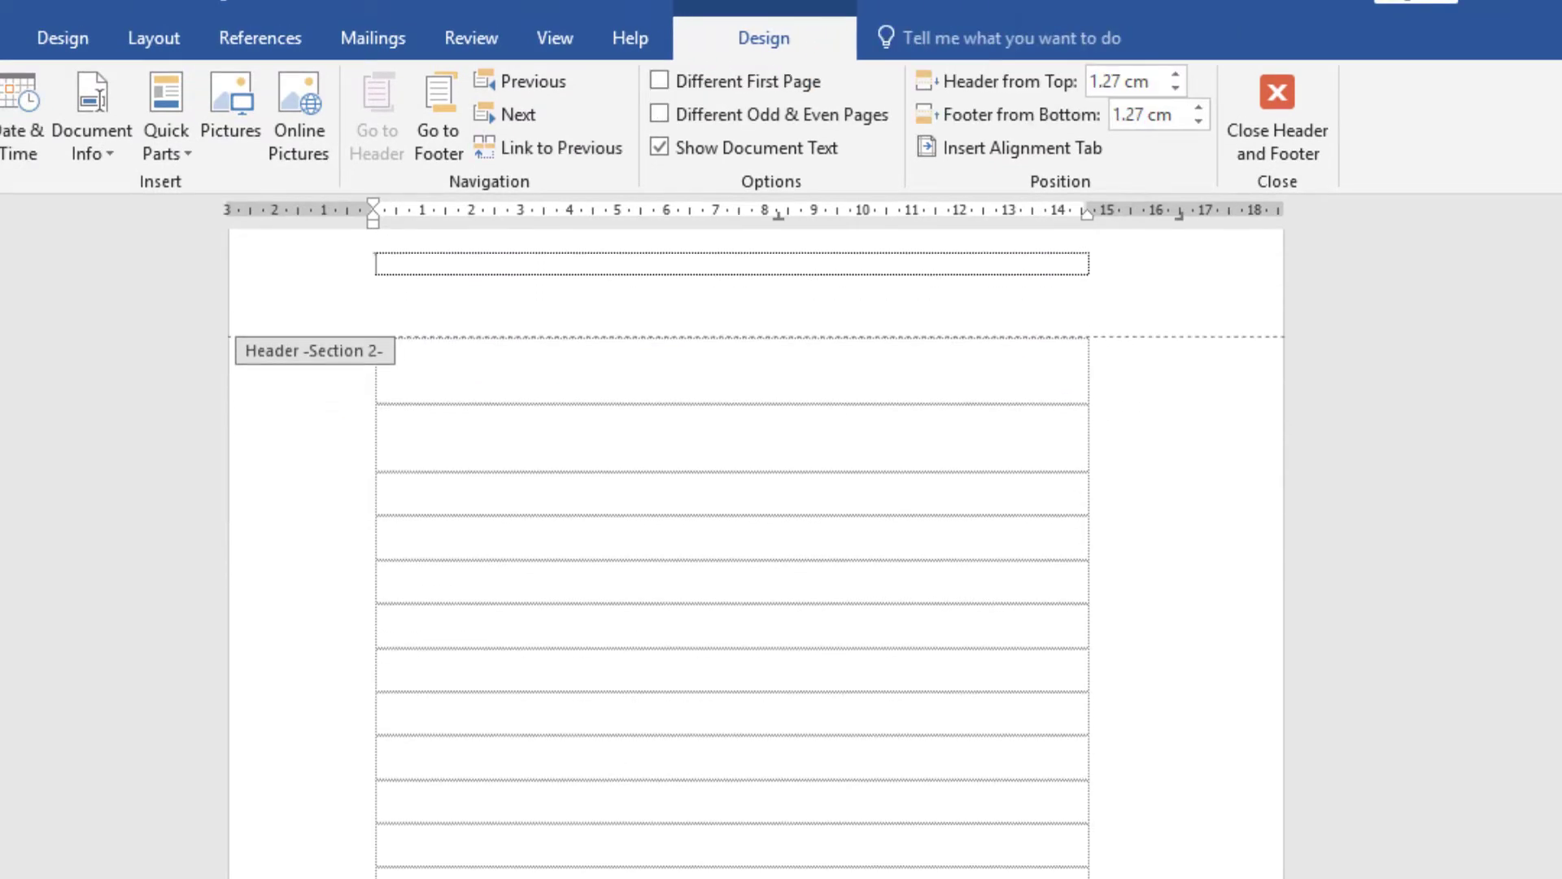
- Insert a built-in red header with title and date fields above a blue strip in section 2, then return to the body text
scroll(114, 172, "up", 2)
scroll(484, 421, "up", 3)
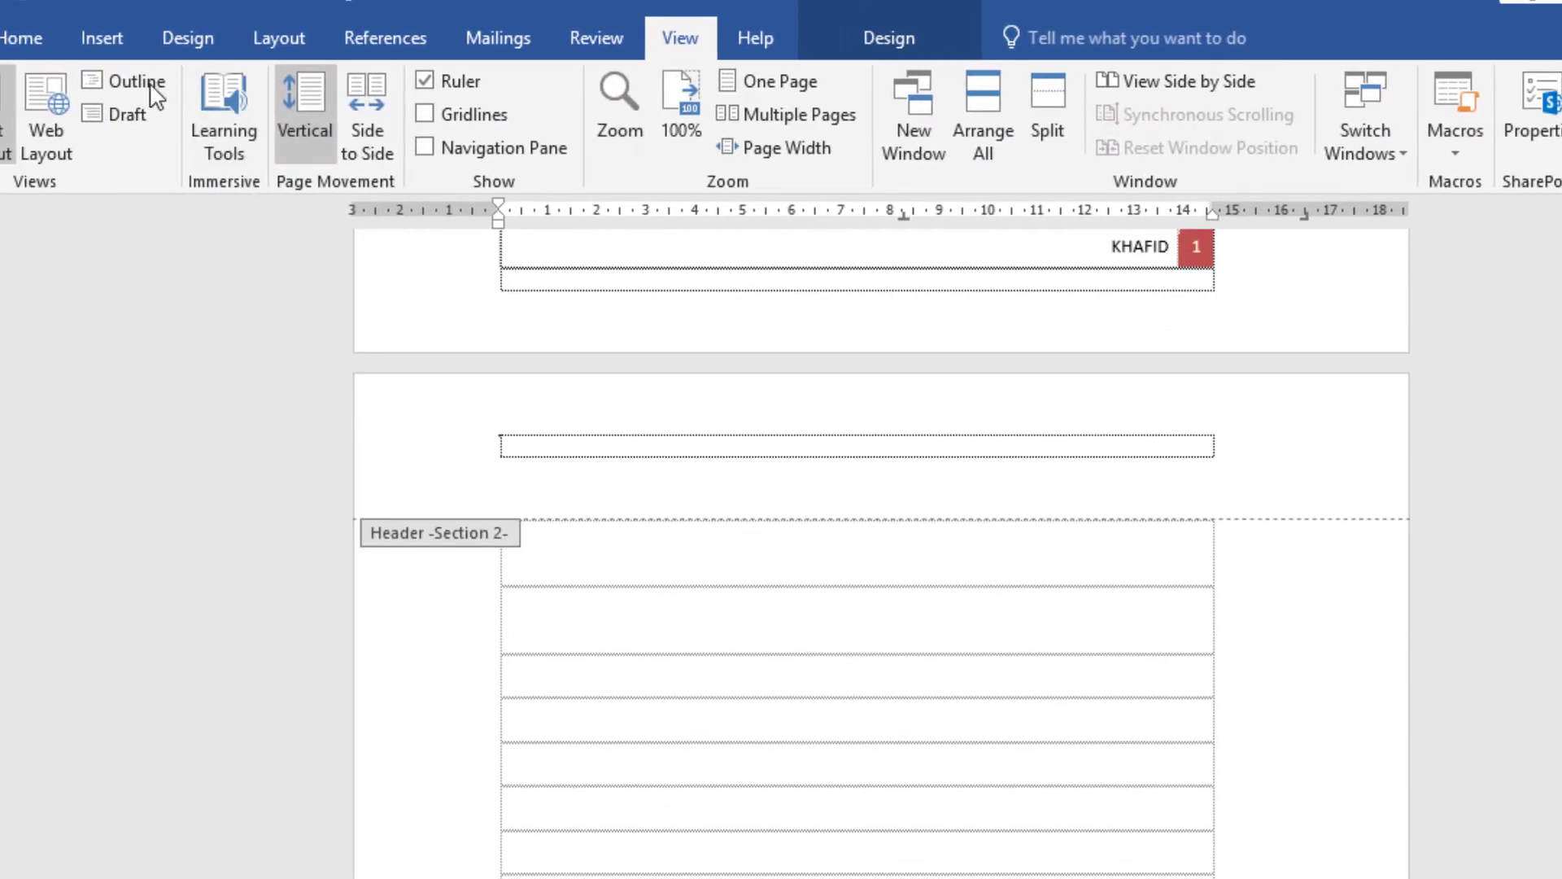
left_click(104, 38)
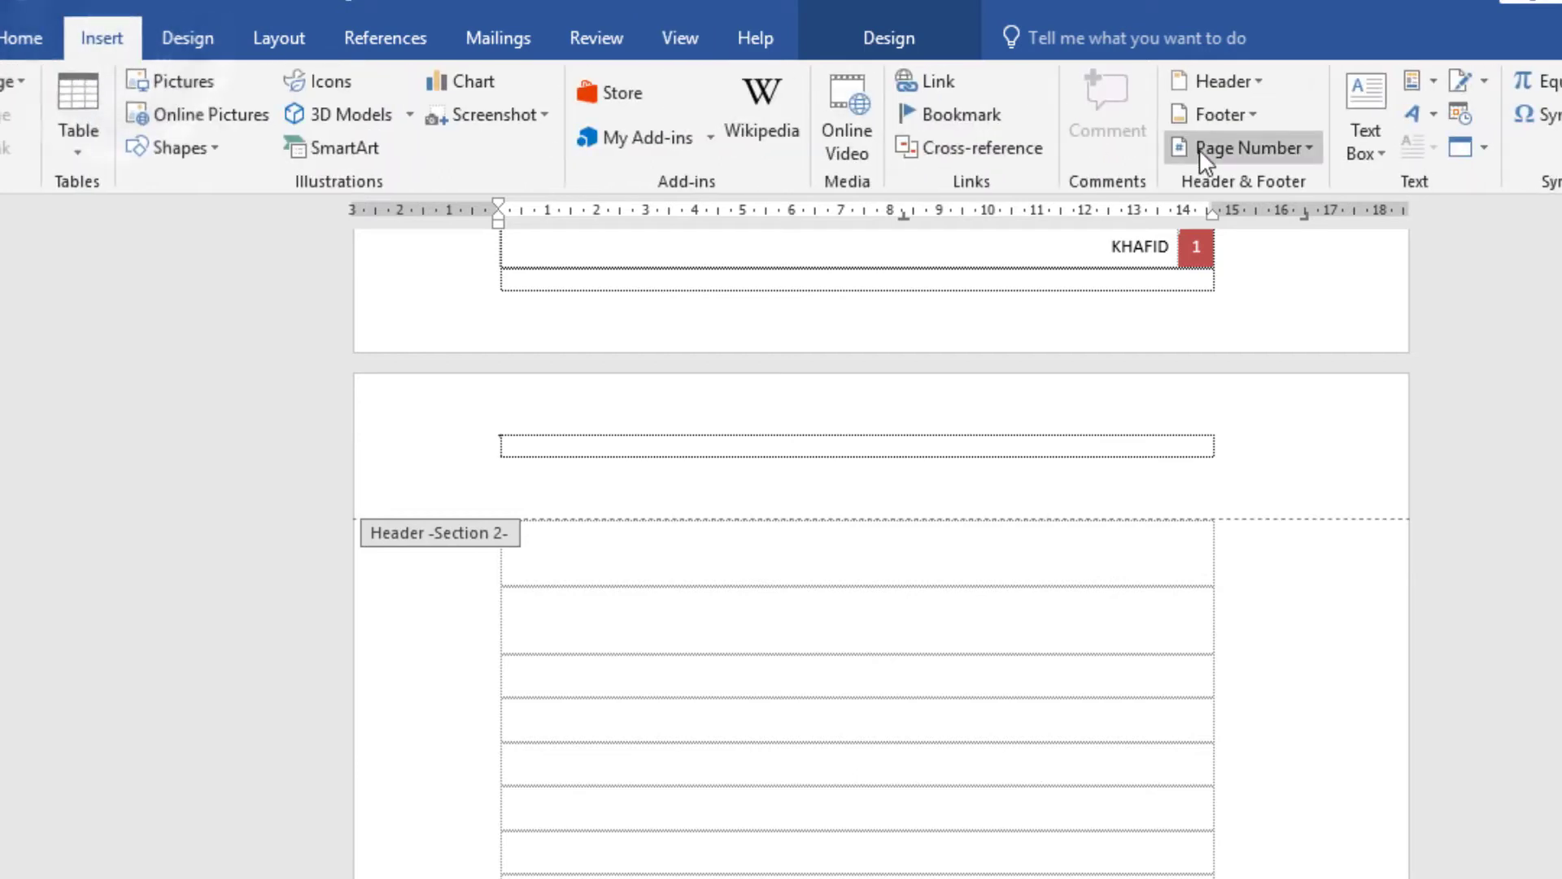
left_click(1223, 111)
left_click(1224, 81)
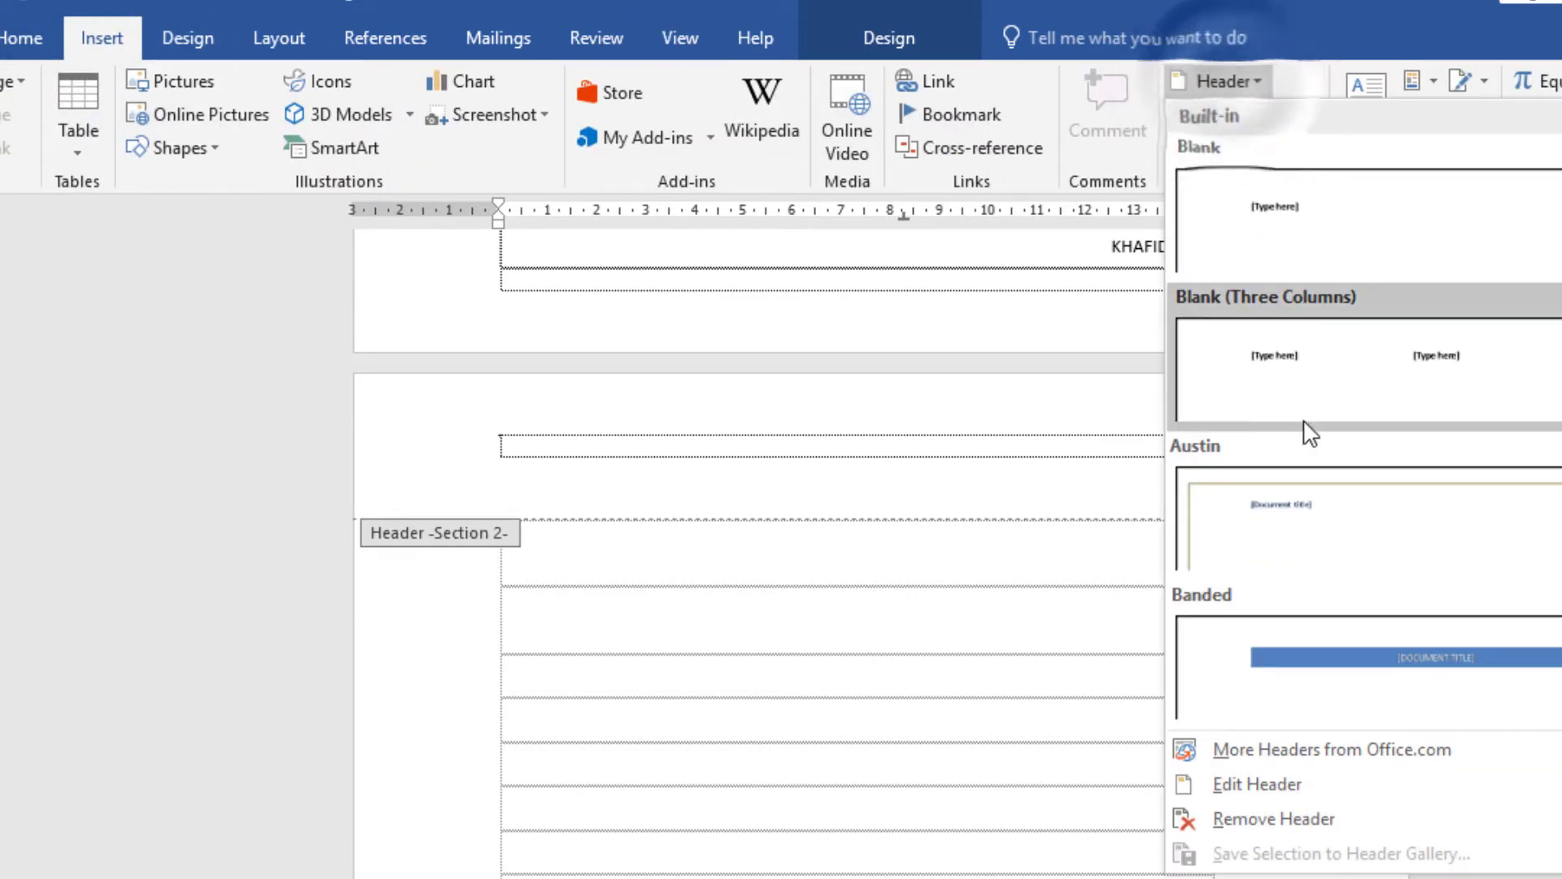
scroll(1310, 433, "down", 10)
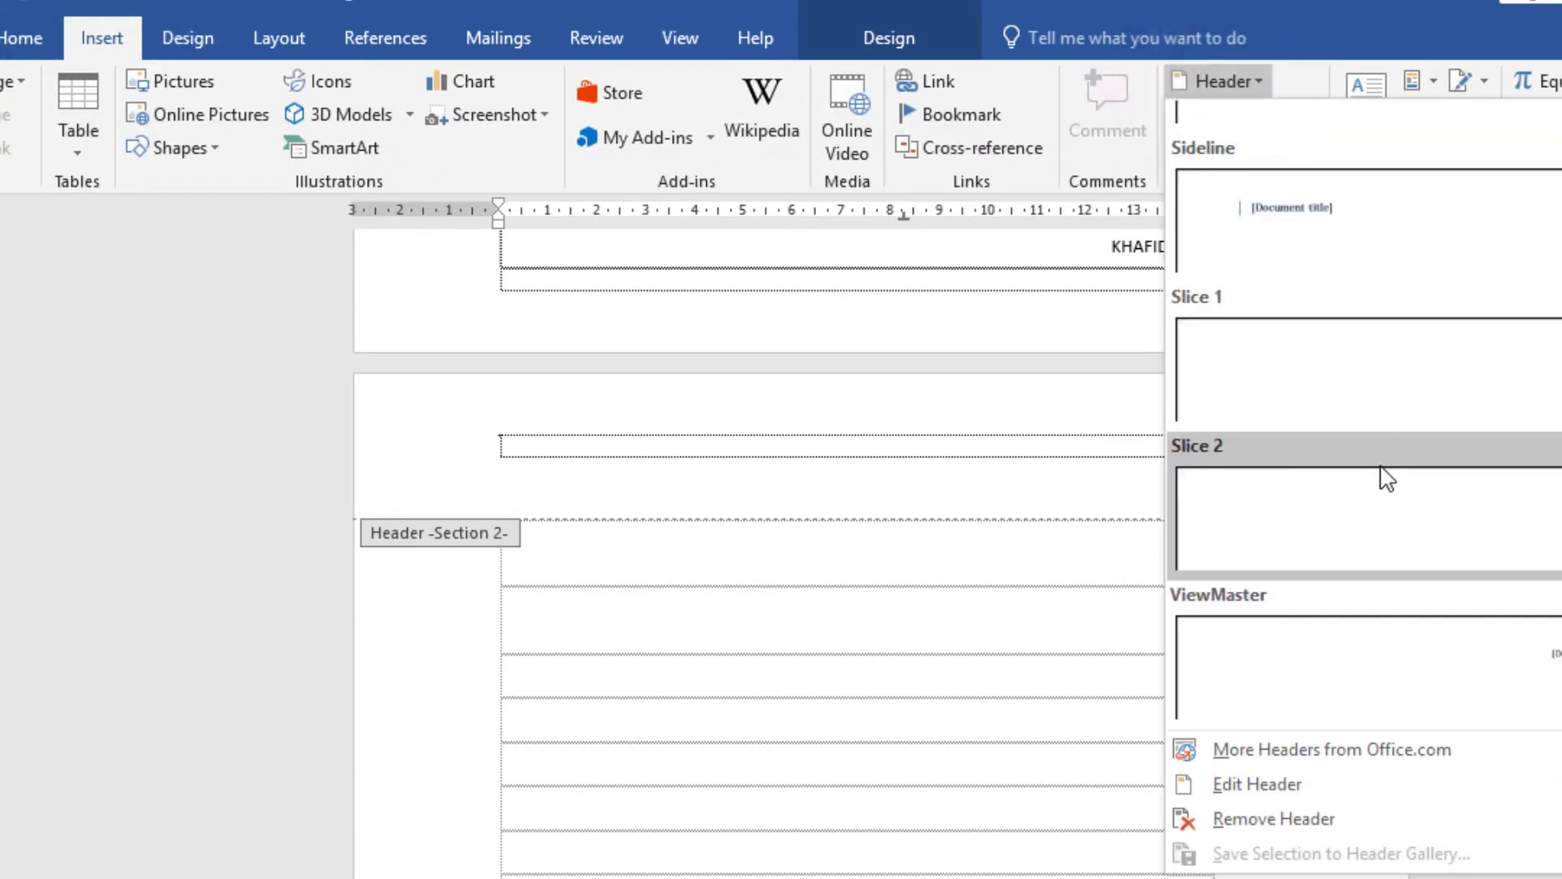
scroll(1386, 479, "up", 4)
left_click(1413, 389)
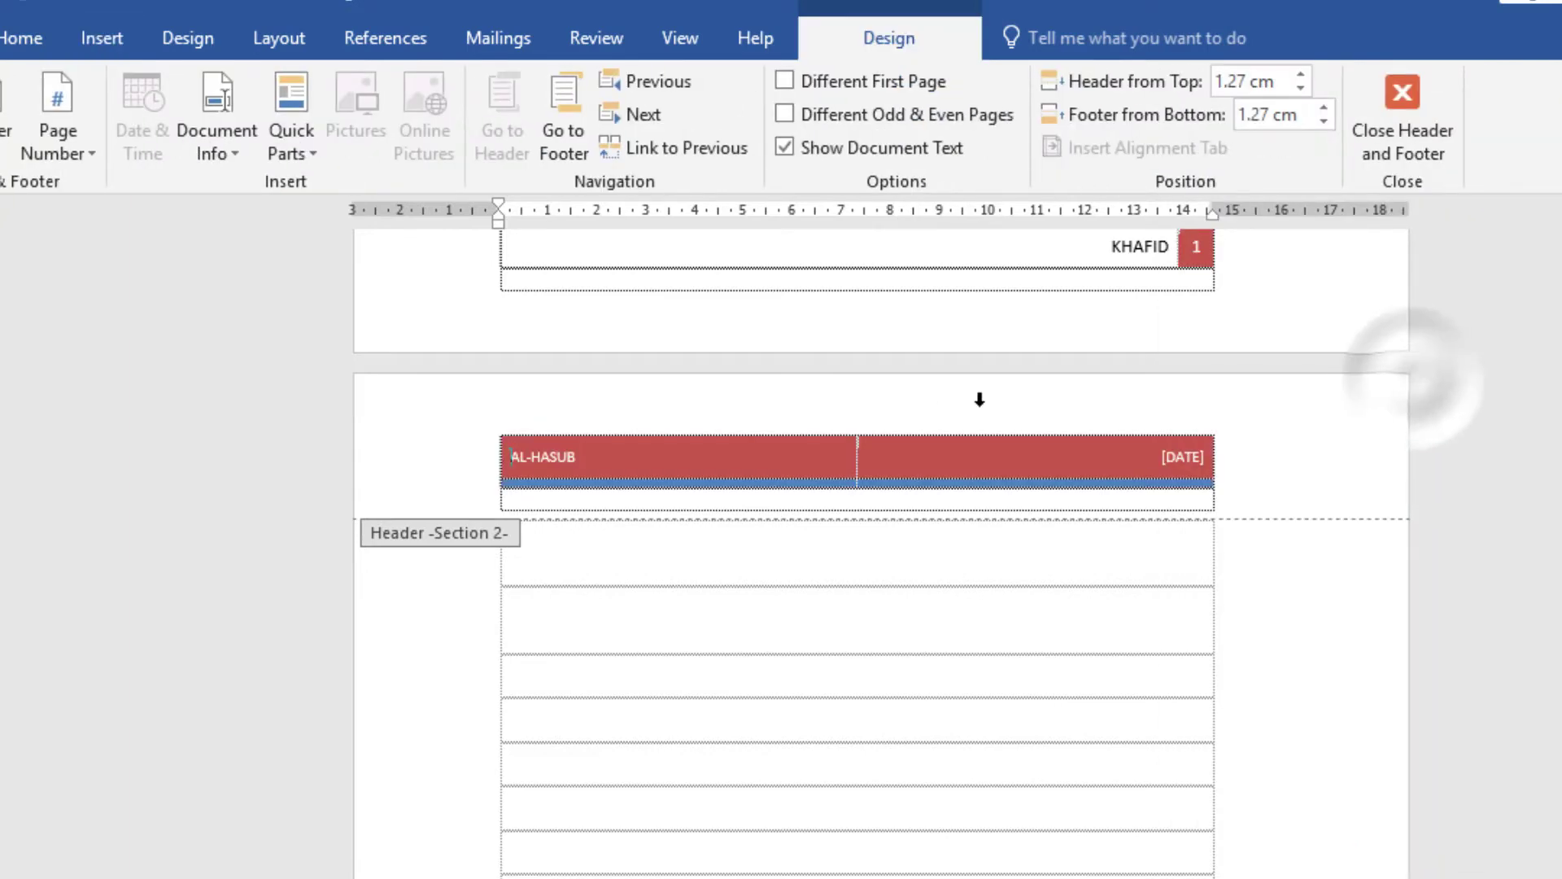
double_click(714, 561)
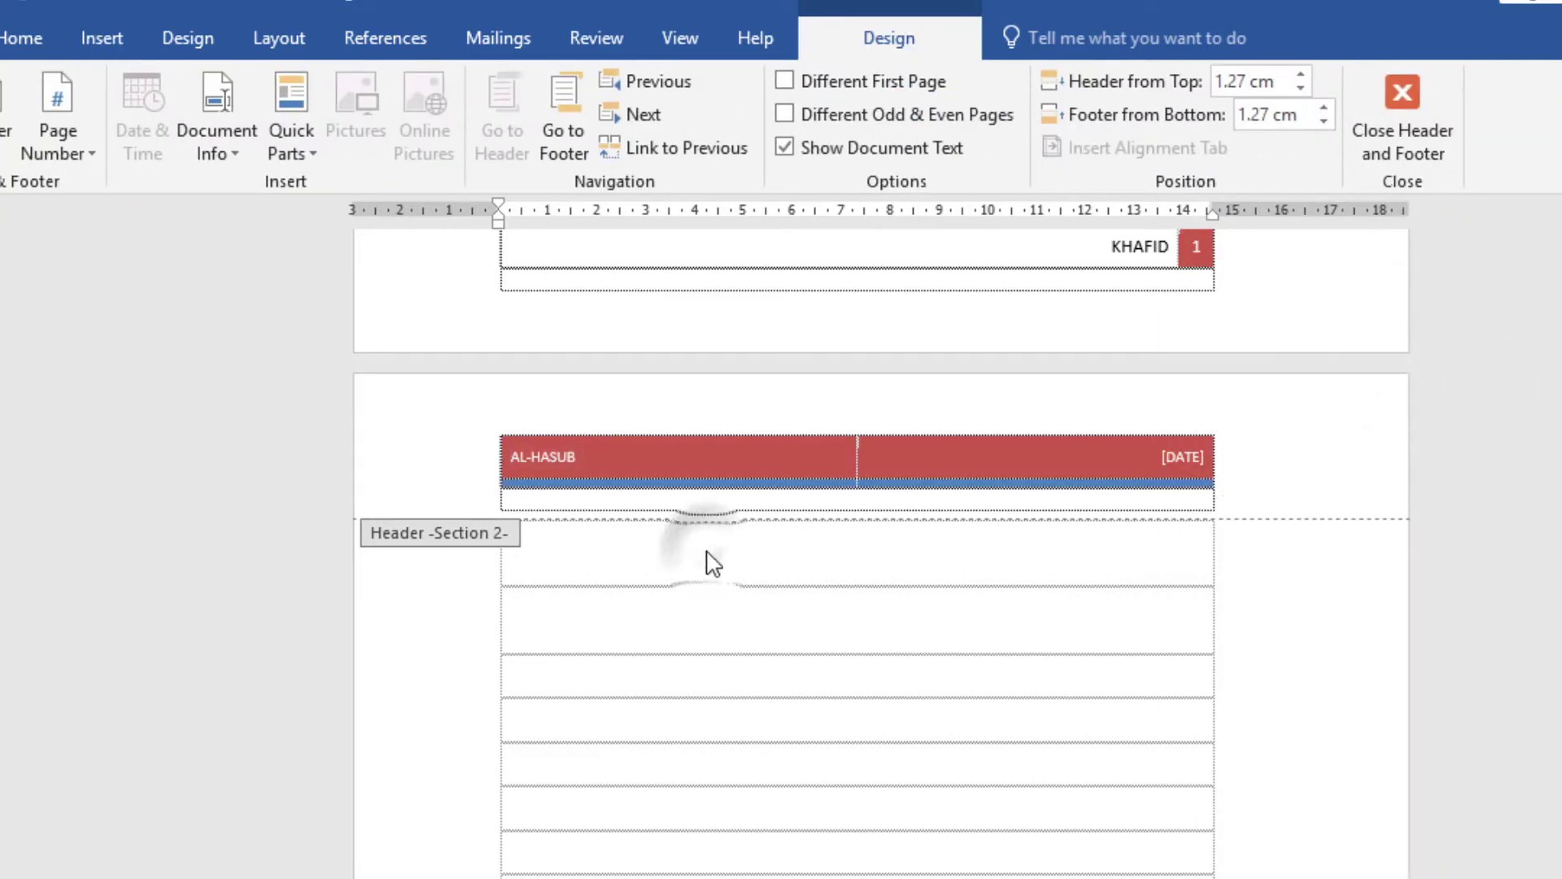
- Compare the headers, footers and section labels of section 1 and section 2 across the pages
scroll(756, 586, "up", 10)
scroll(759, 547, "up", 5)
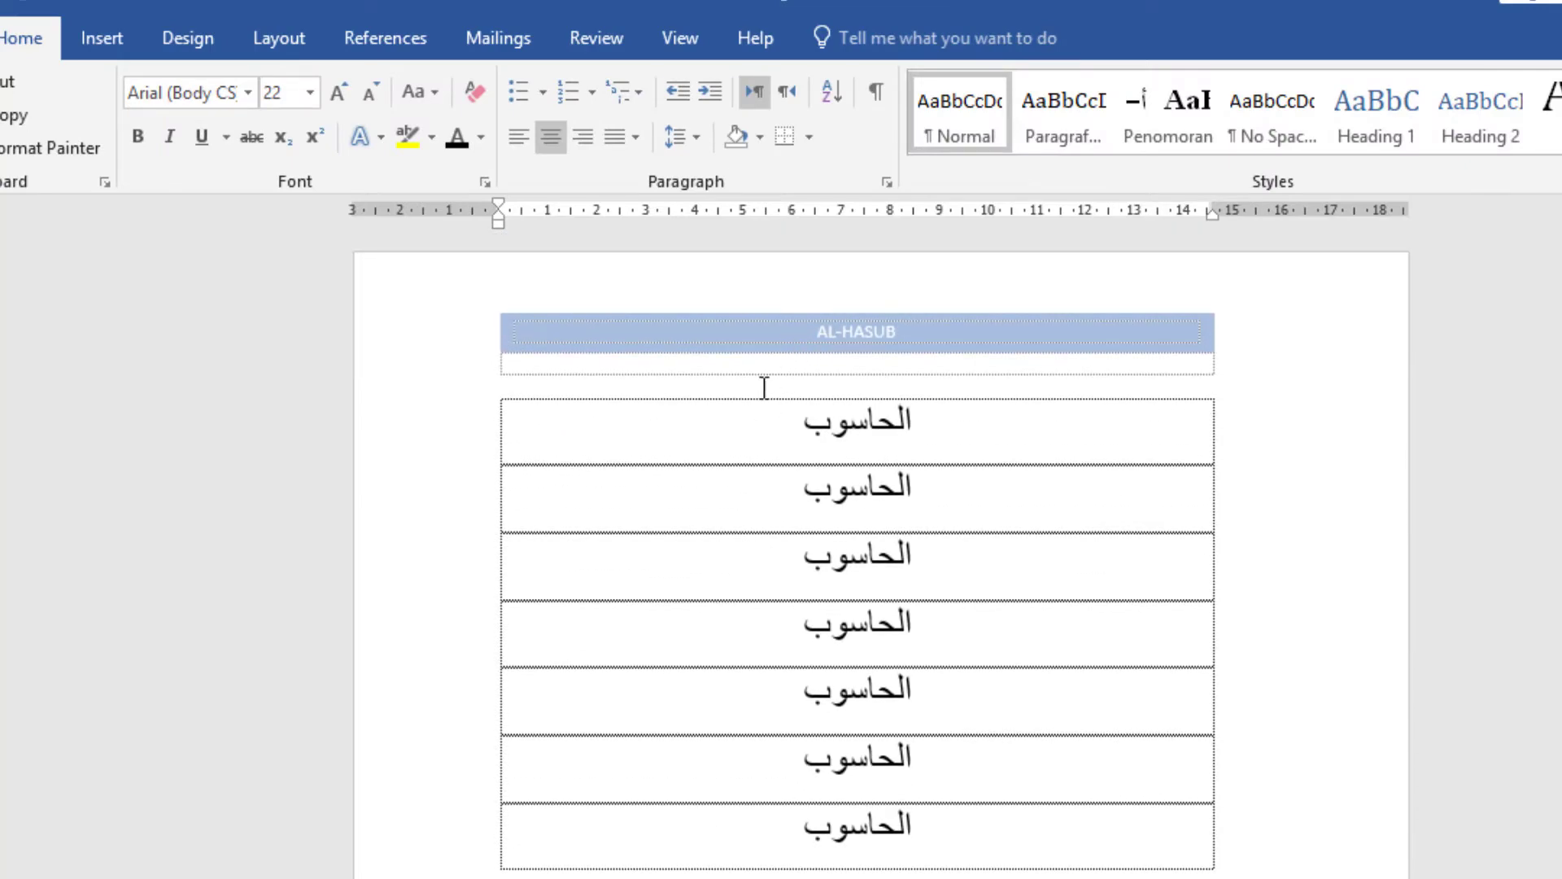
double_click(764, 340)
scroll(704, 565, "down", 10)
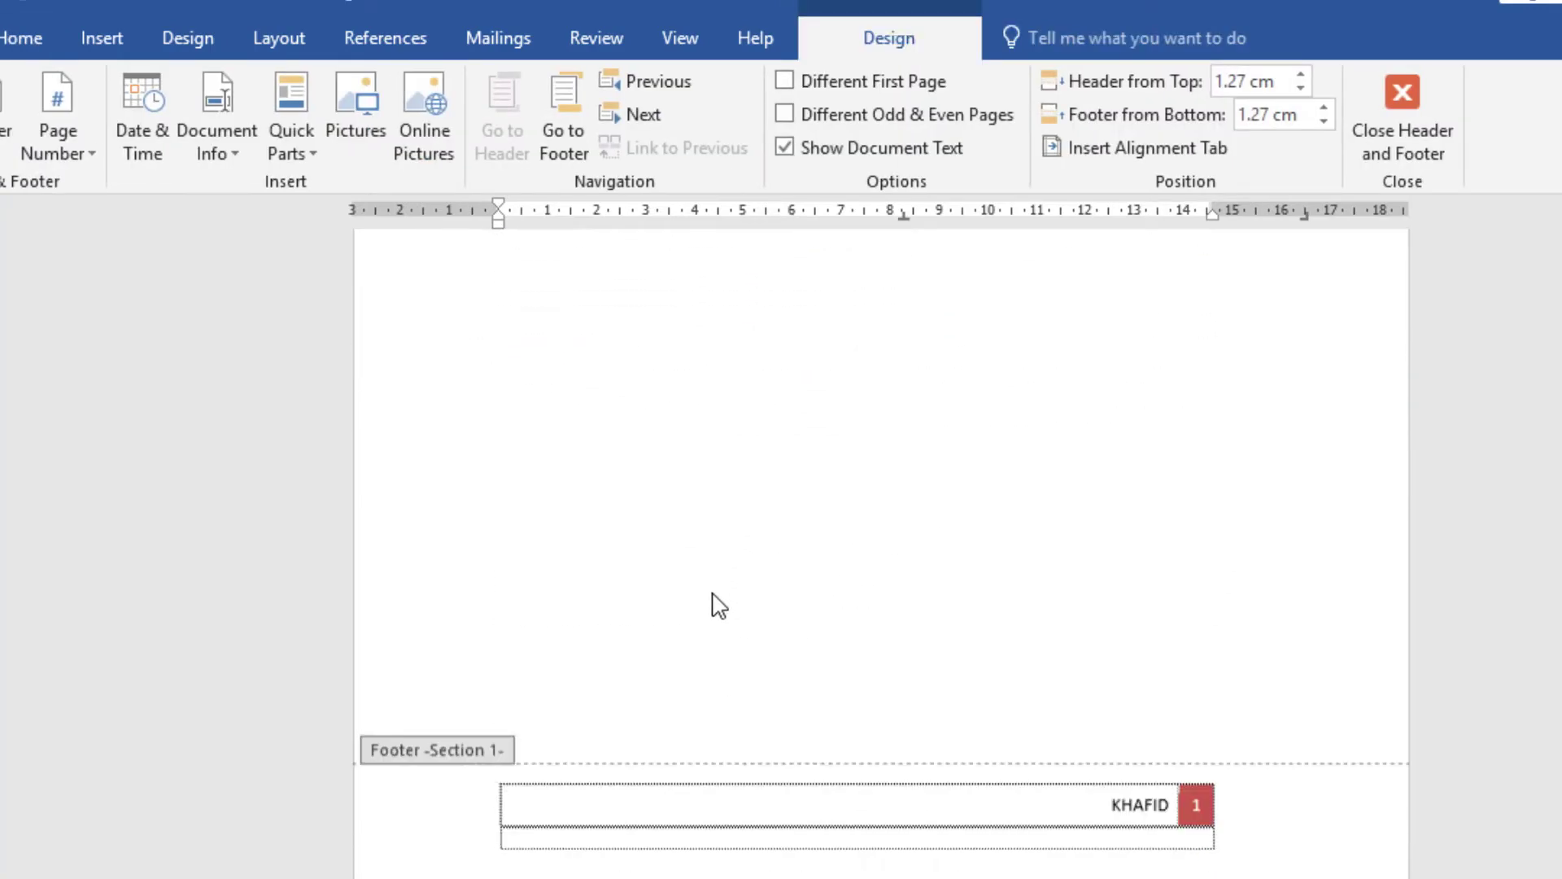
scroll(700, 700, "down", 5)
left_click(703, 692)
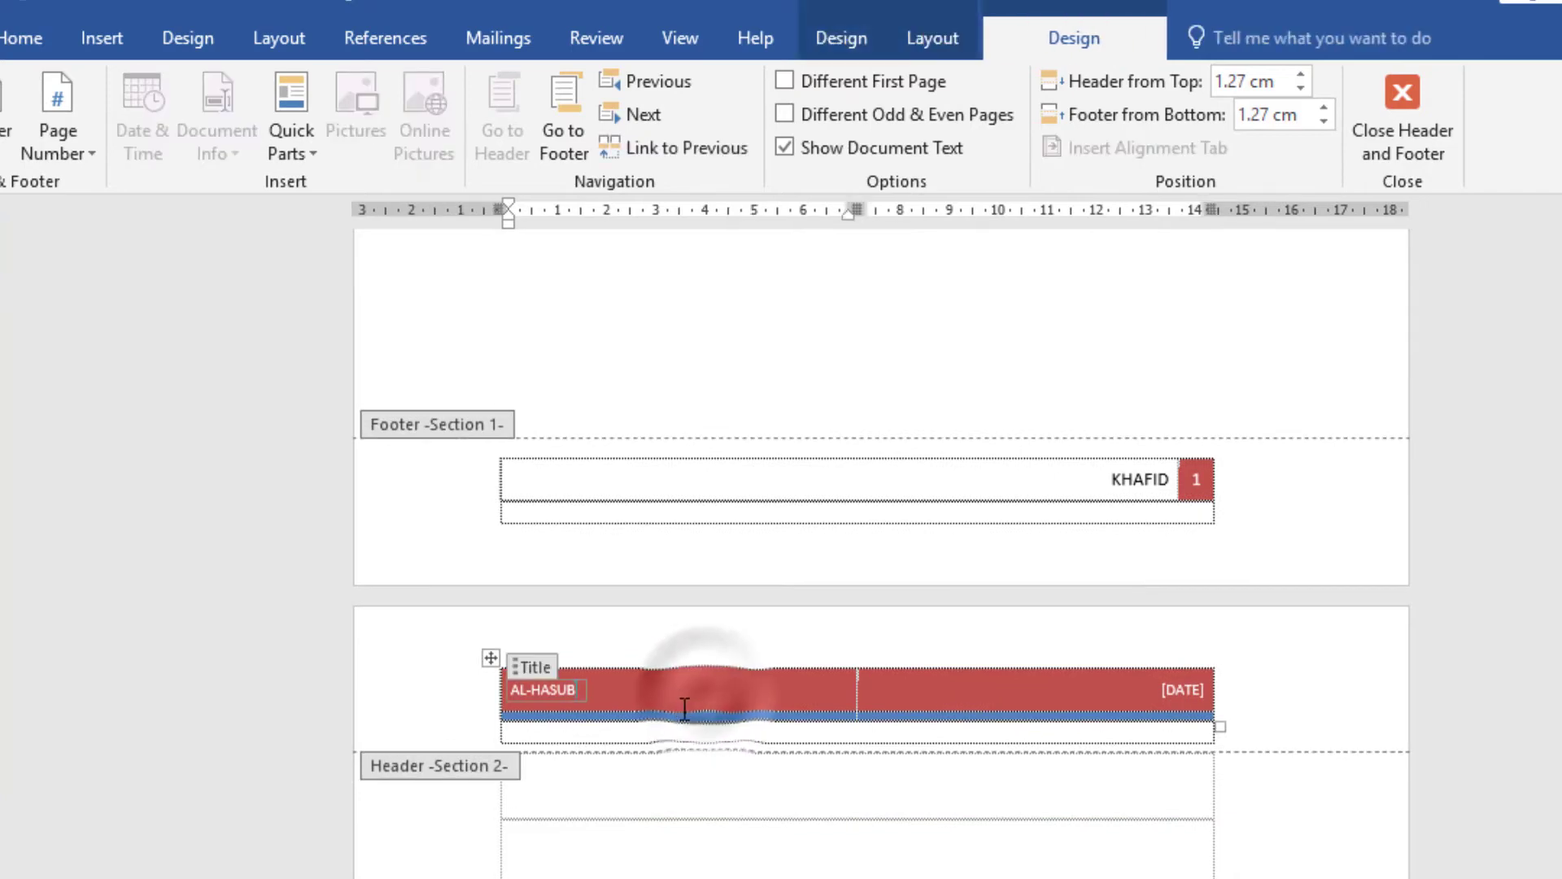
left_click(673, 722)
scroll(681, 729, "down", 3)
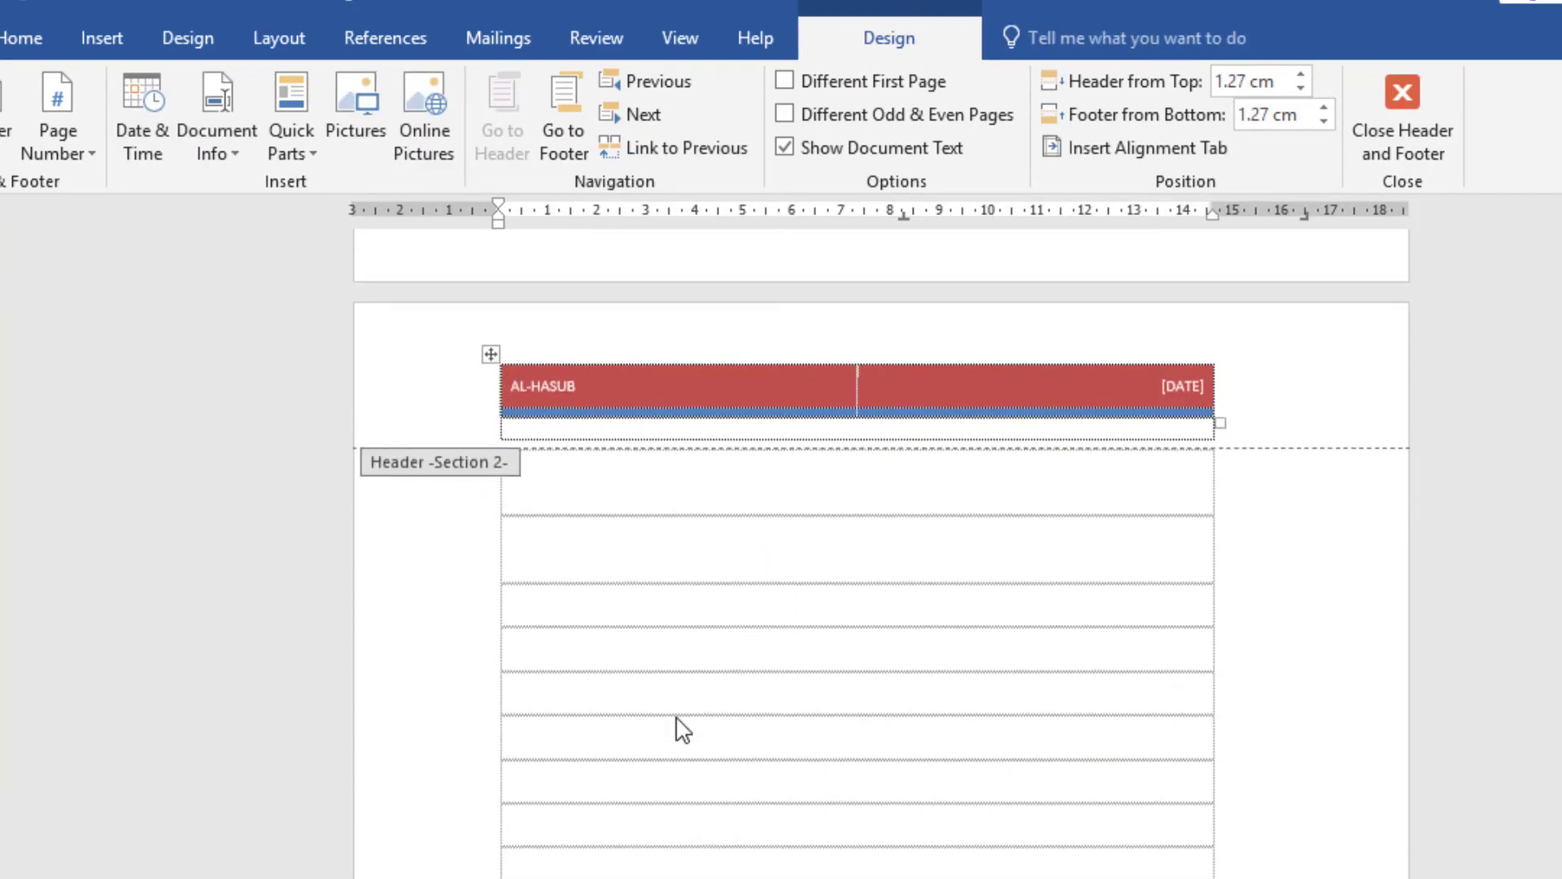
scroll(682, 730, "down", 12)
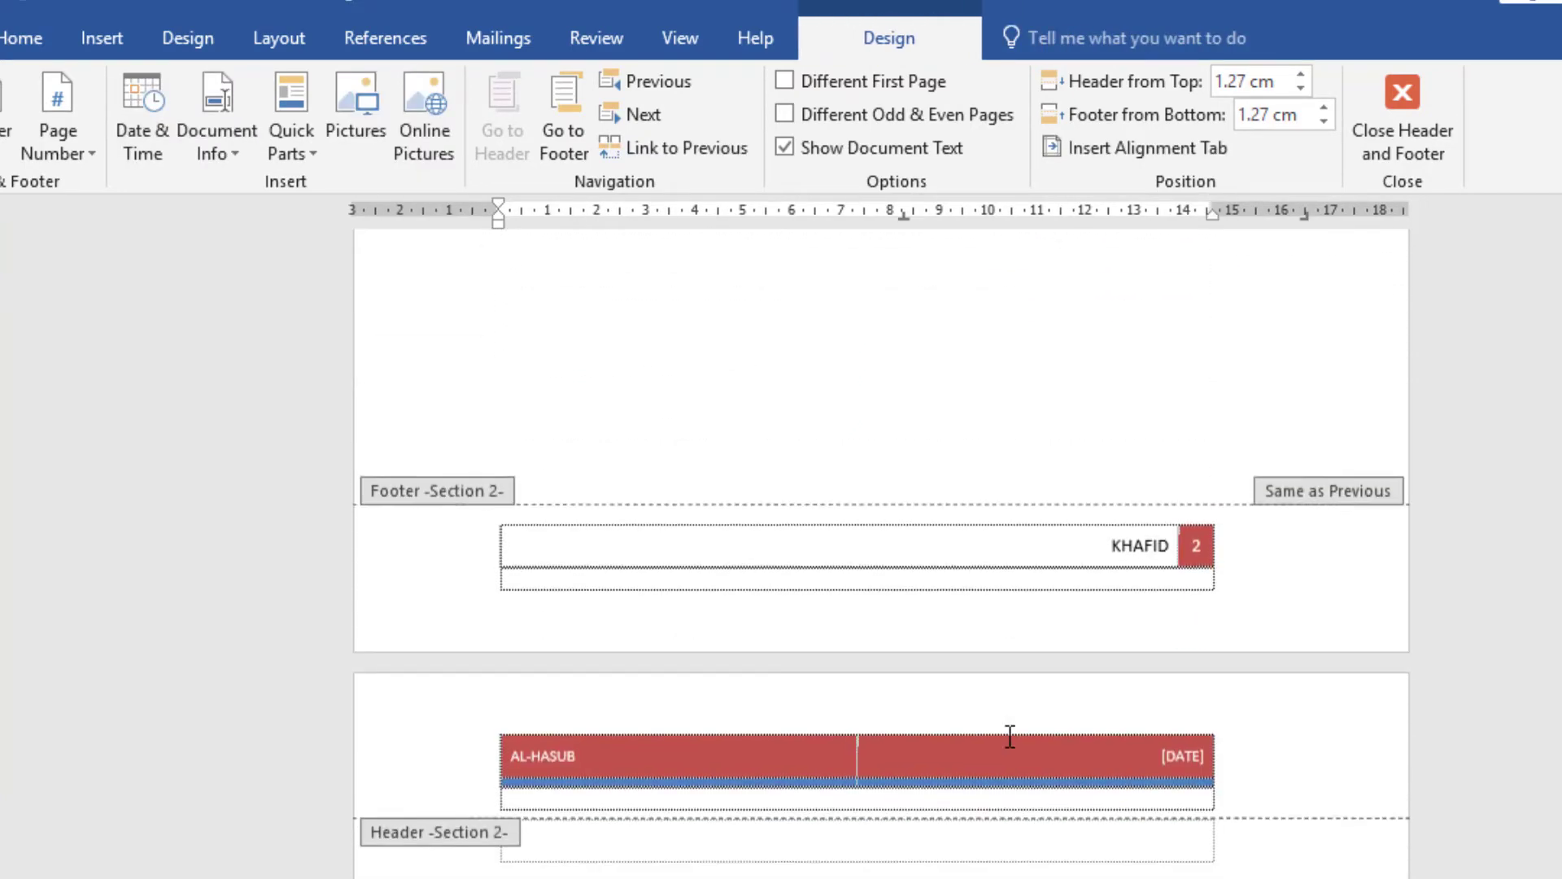
scroll(1009, 736, "down", 1)
scroll(806, 649, "up", 1)
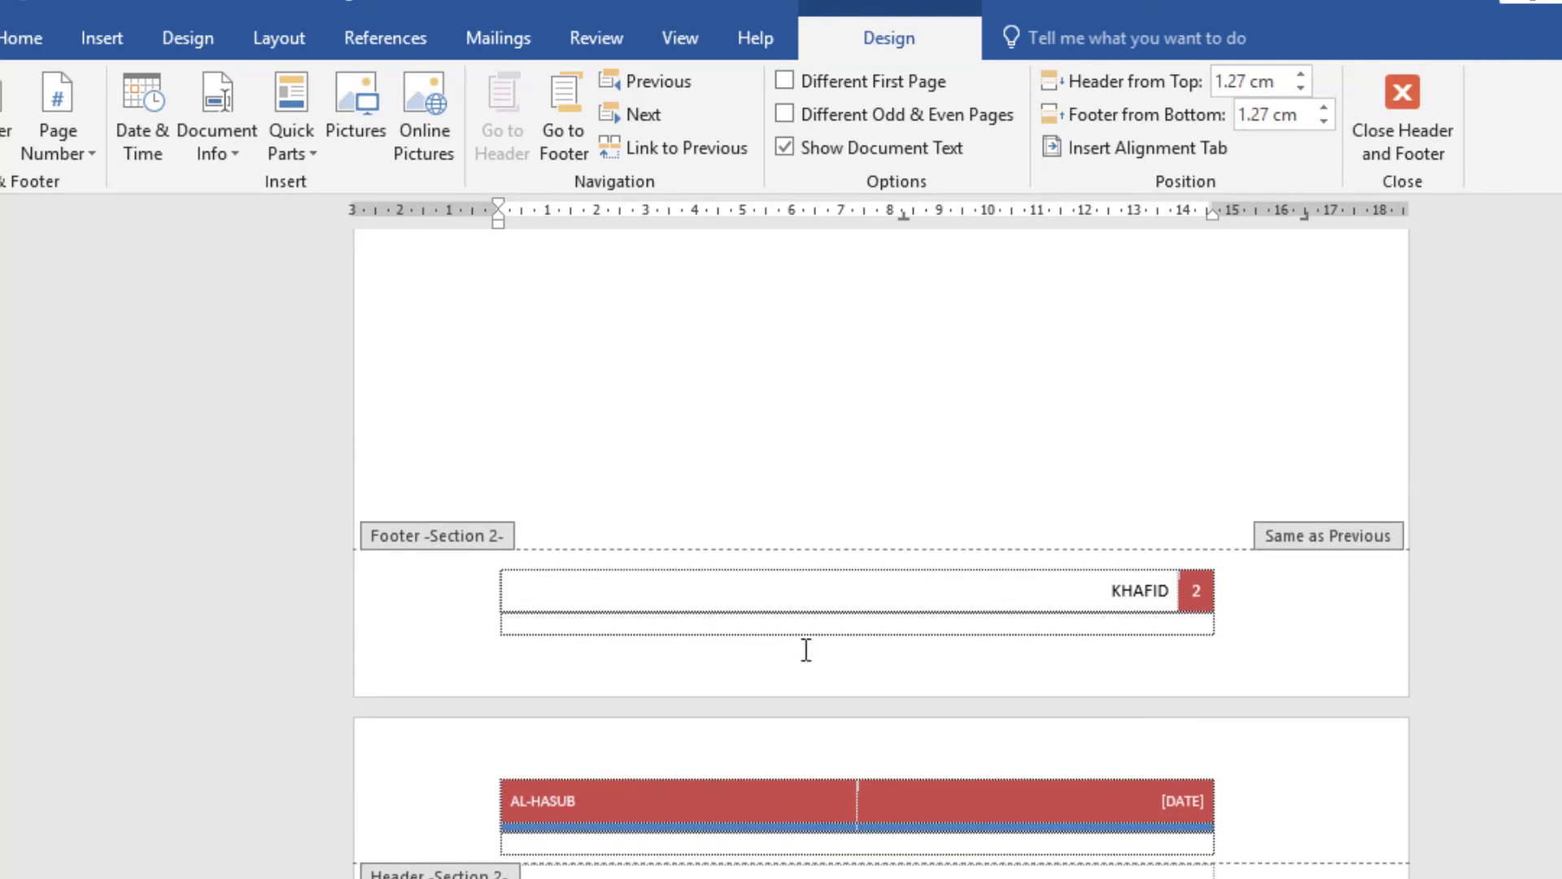
scroll(806, 650, "up", 1)
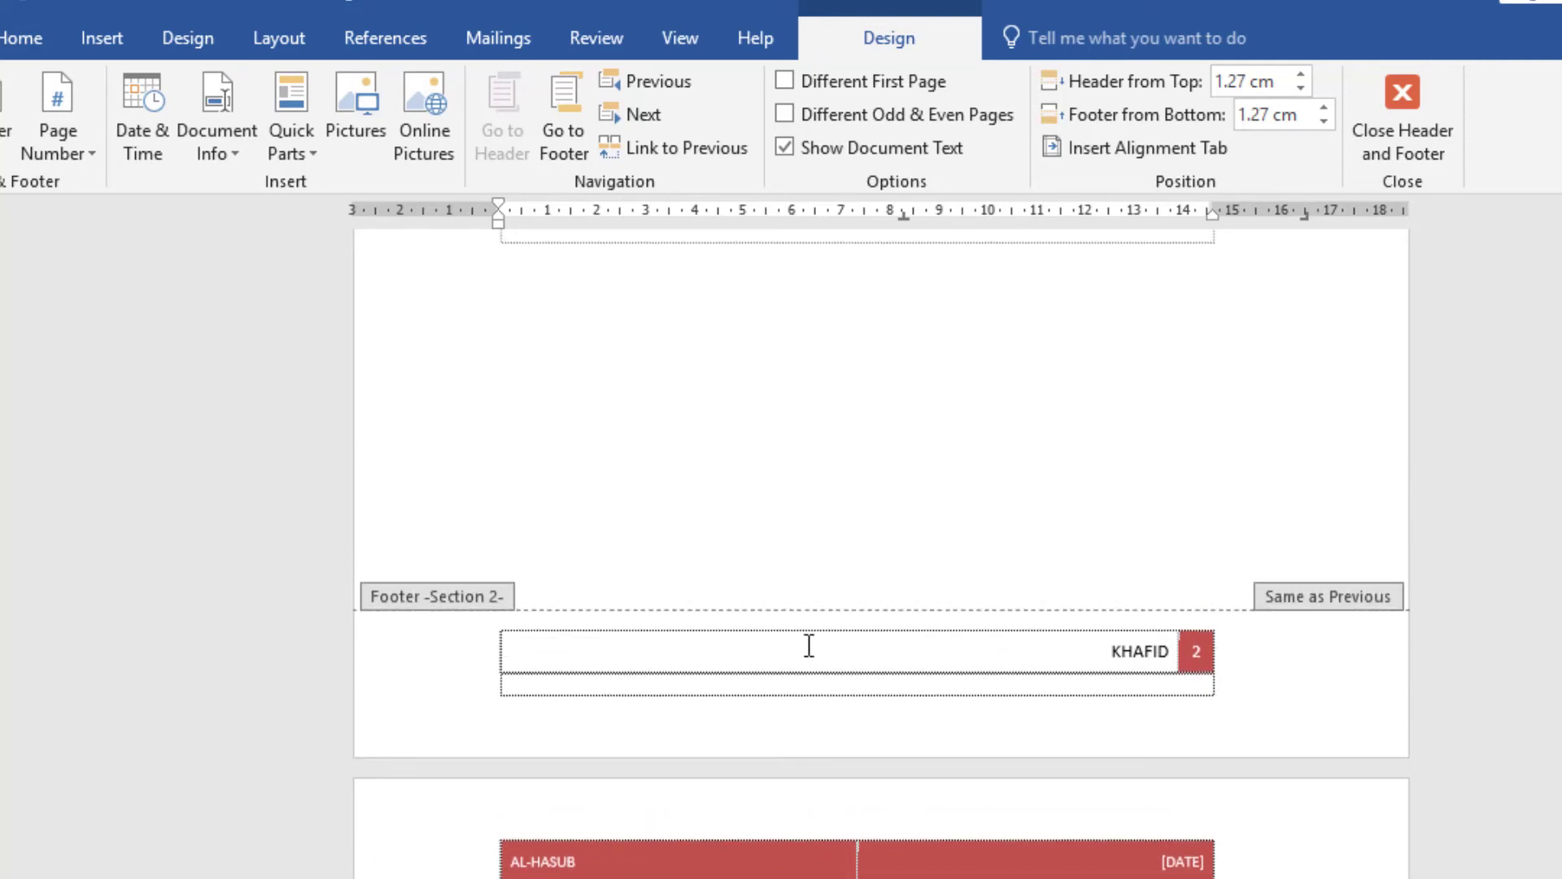
scroll(788, 651, "up", 20)
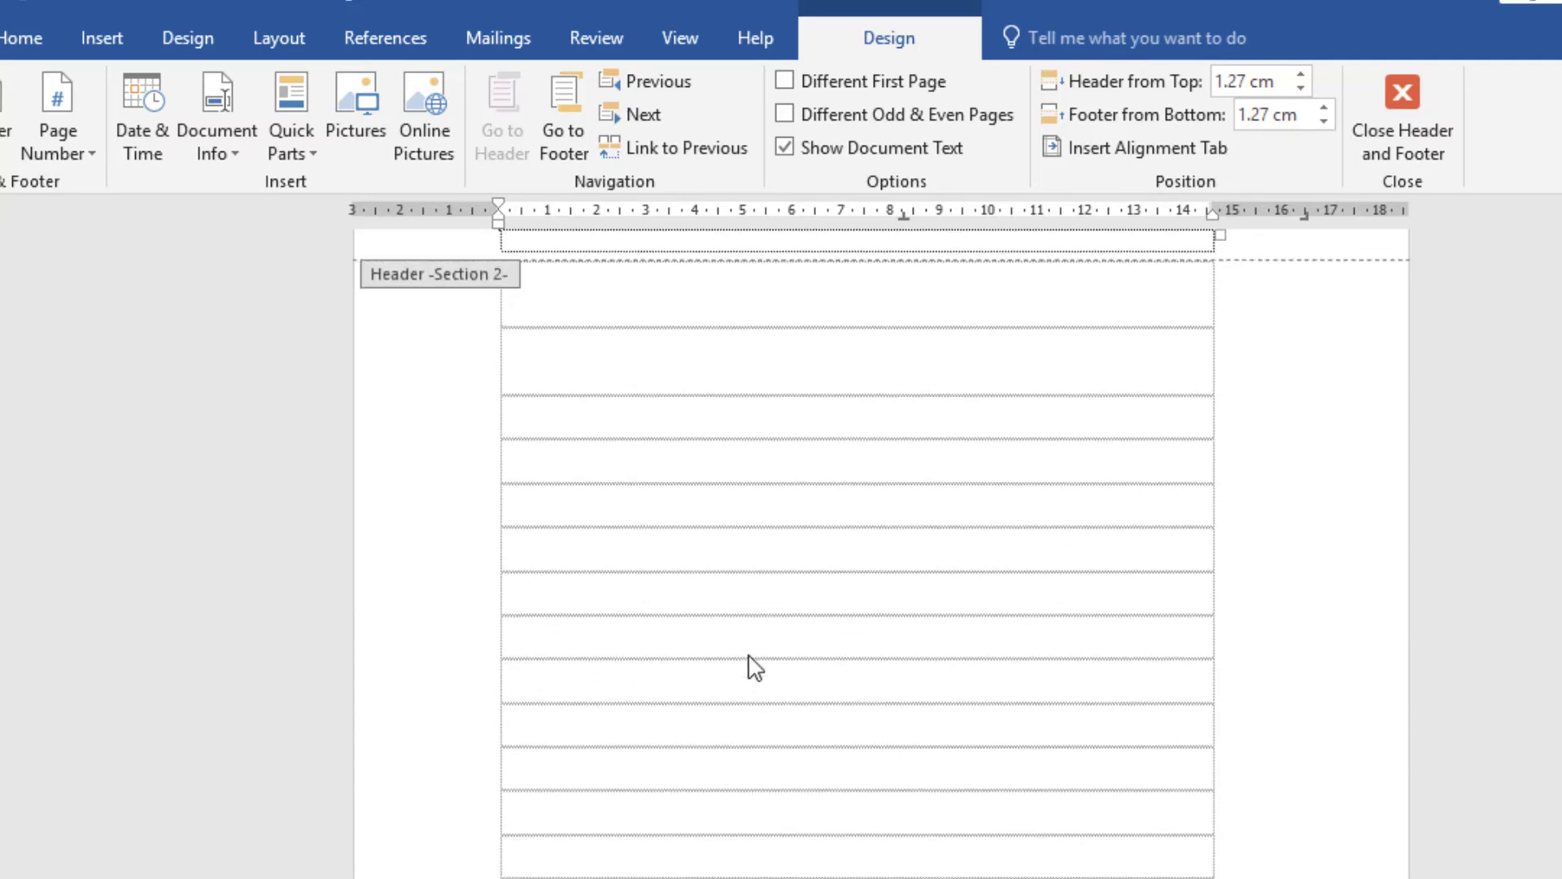
scroll(751, 651, "up", 5)
- Leave header editing and insert another Next Page section break after the last "الحاسوب" line on page one
double_click(751, 660)
scroll(774, 753, "up", 3)
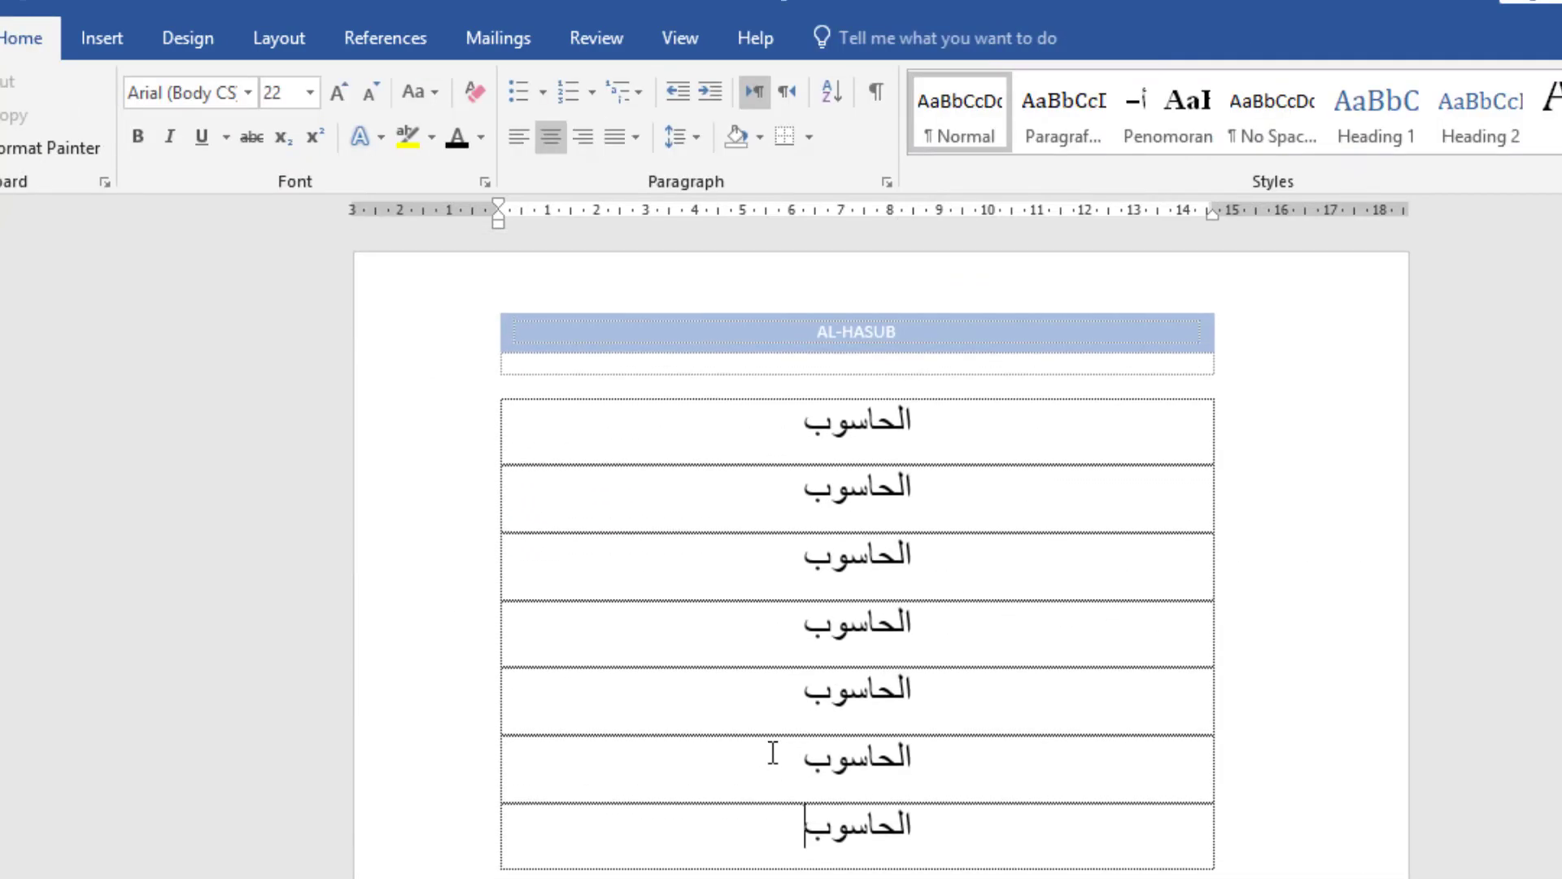
scroll(739, 802, "down", 2)
left_click(772, 719)
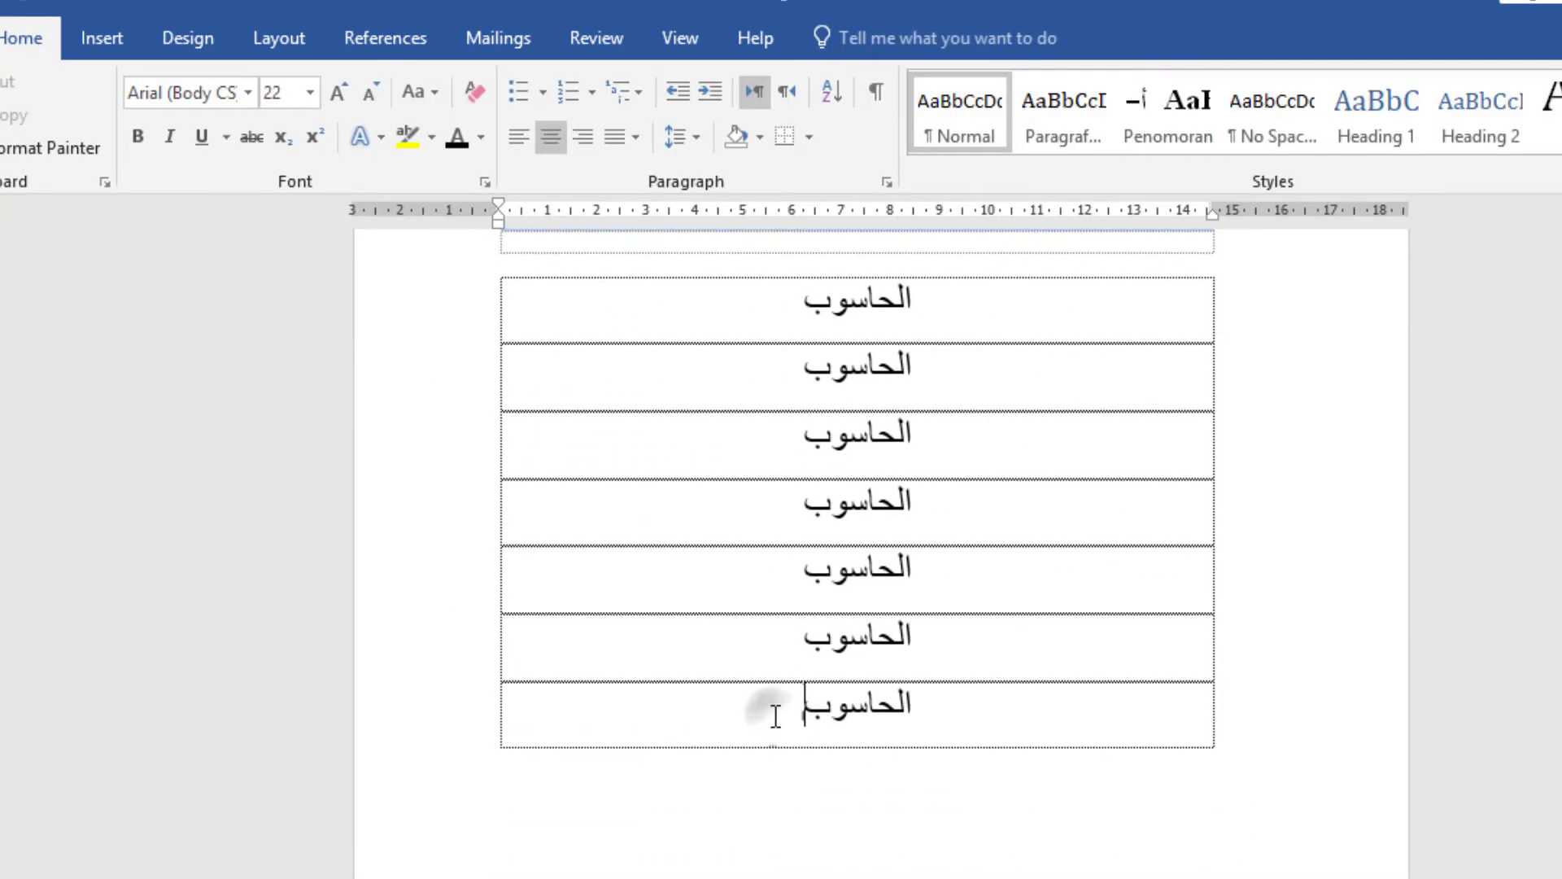
left_click(279, 38)
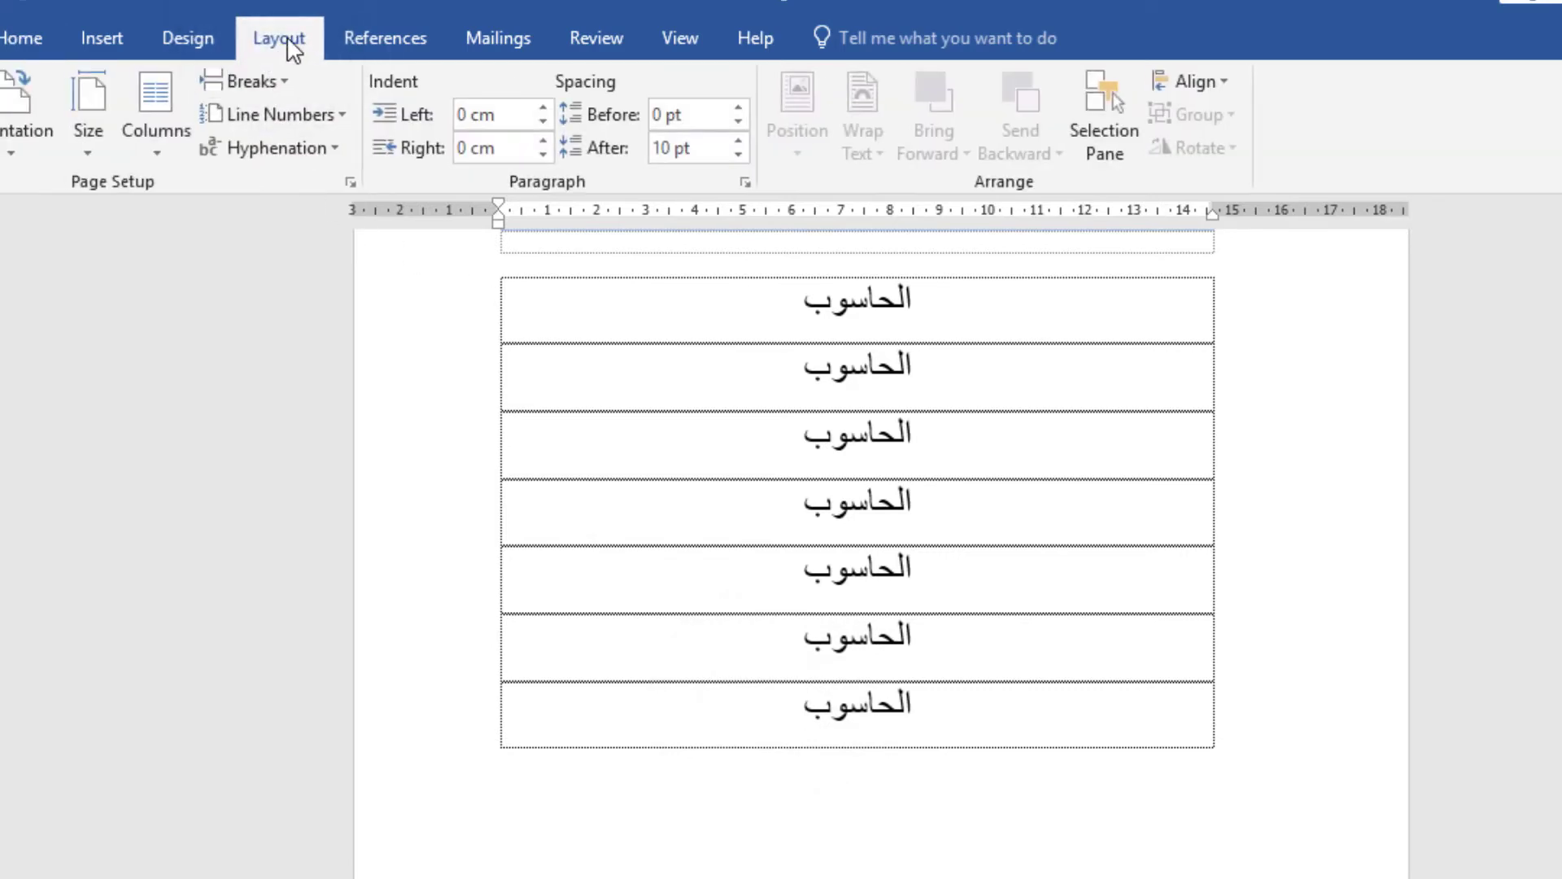
left_click(268, 82)
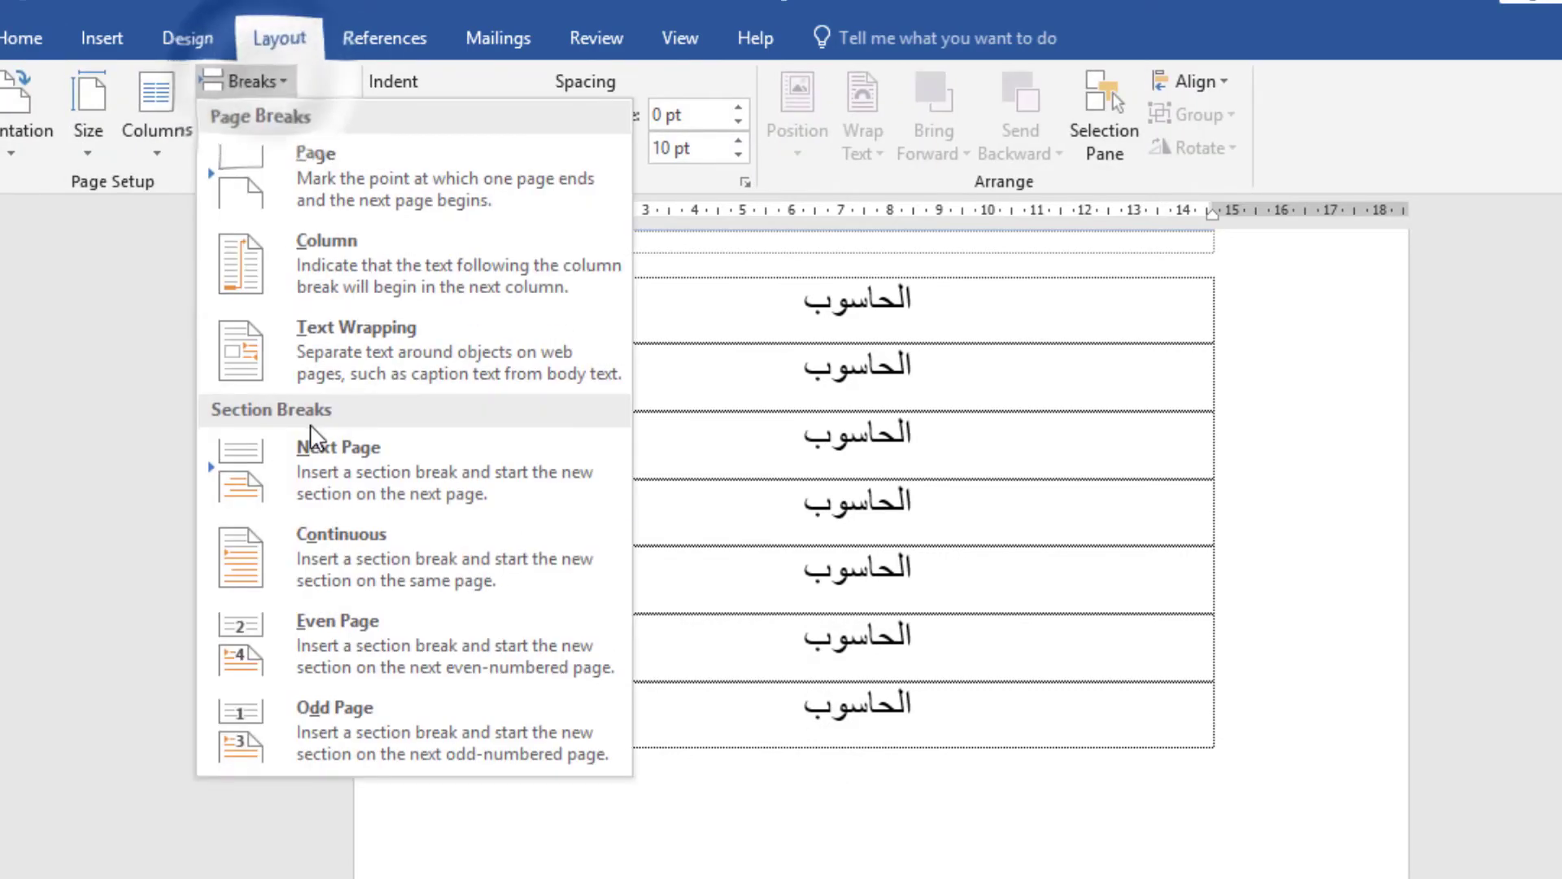
left_click(307, 452)
scroll(656, 643, "down", 2)
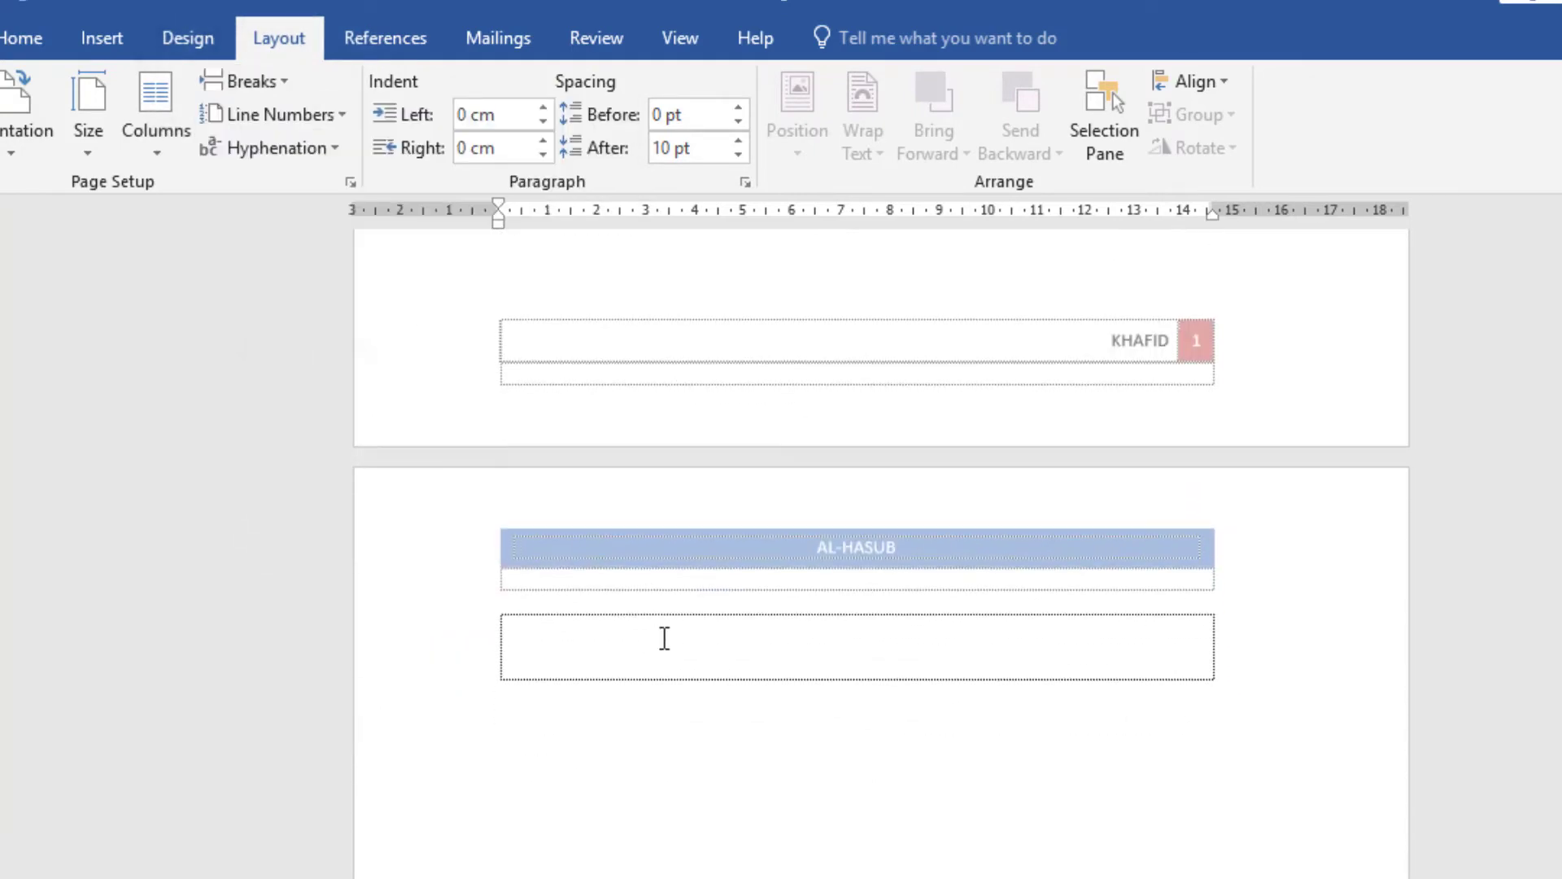
scroll(664, 638, "up", 1)
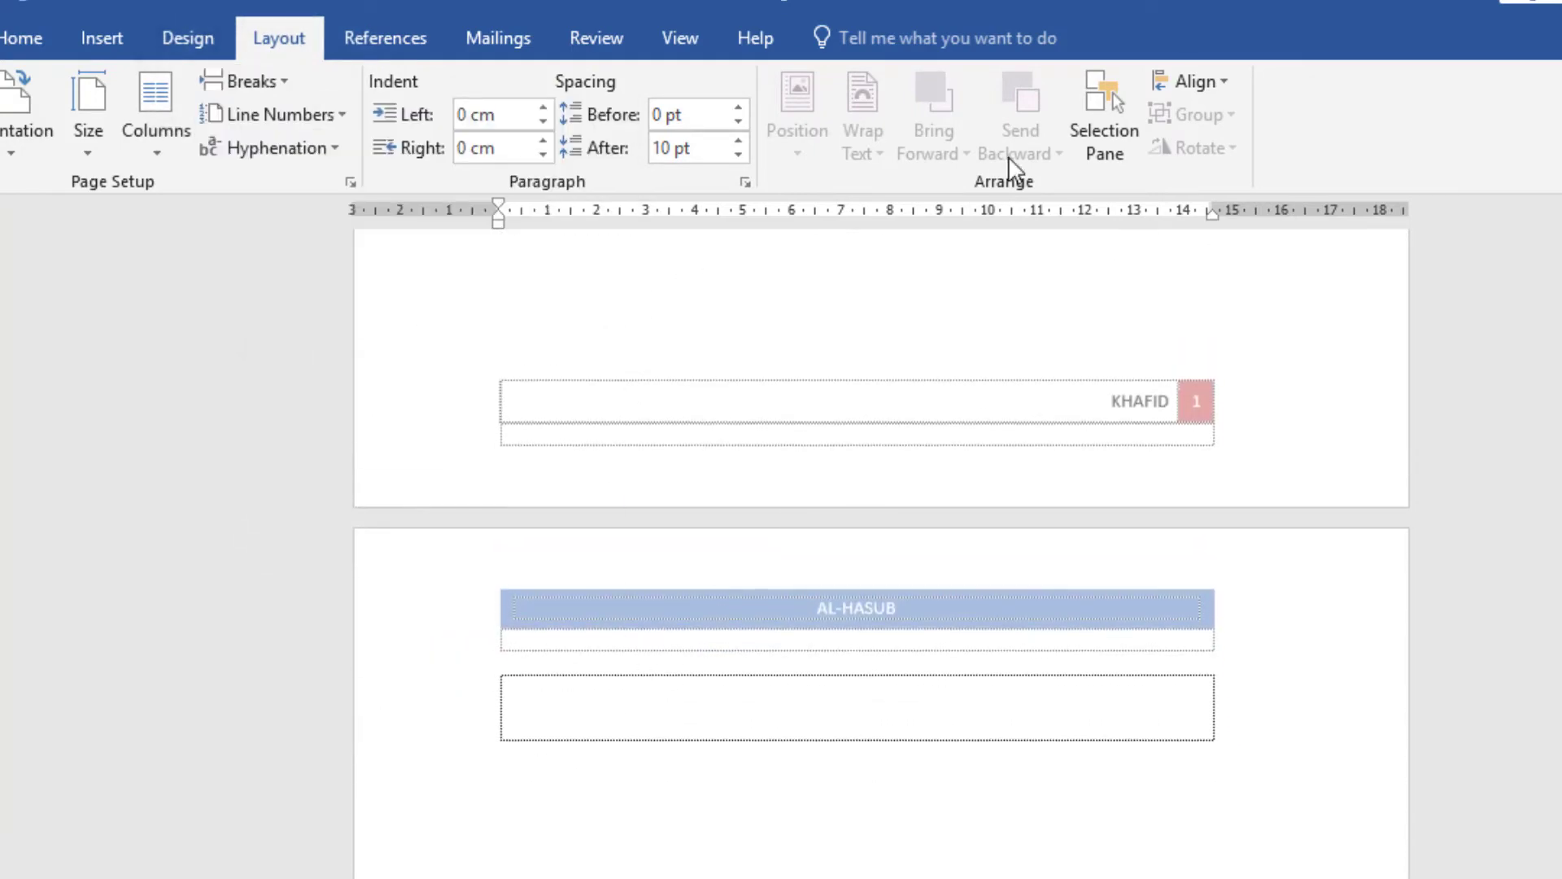
- Unlink the section 2 footer from the previous section and clear its author name and page number
scroll(716, 728, "down", 10)
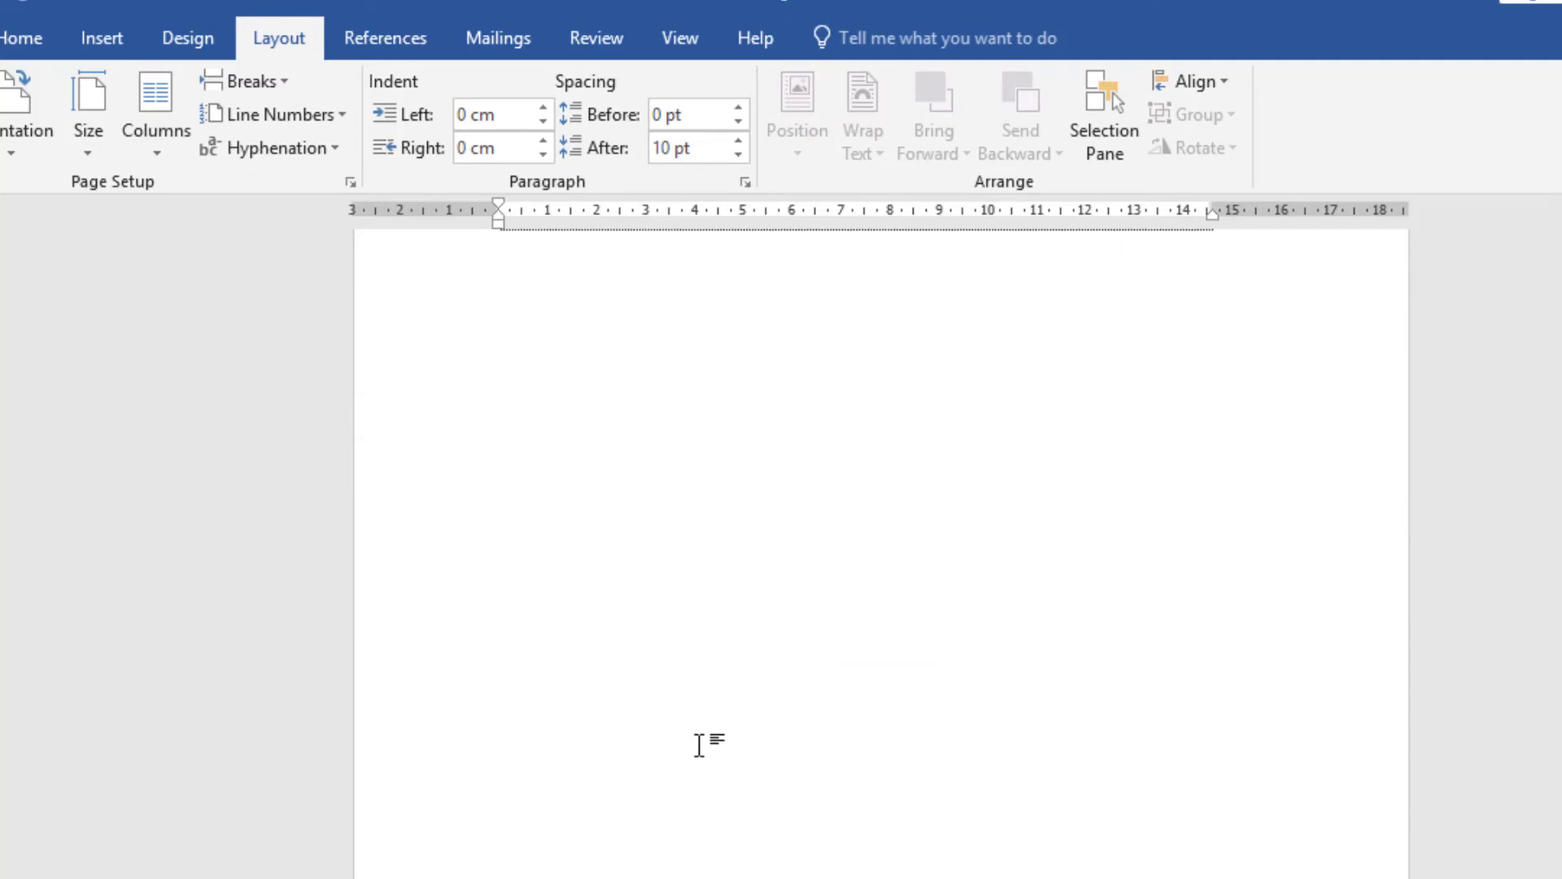
scroll(711, 782, "up", 3)
double_click(708, 680)
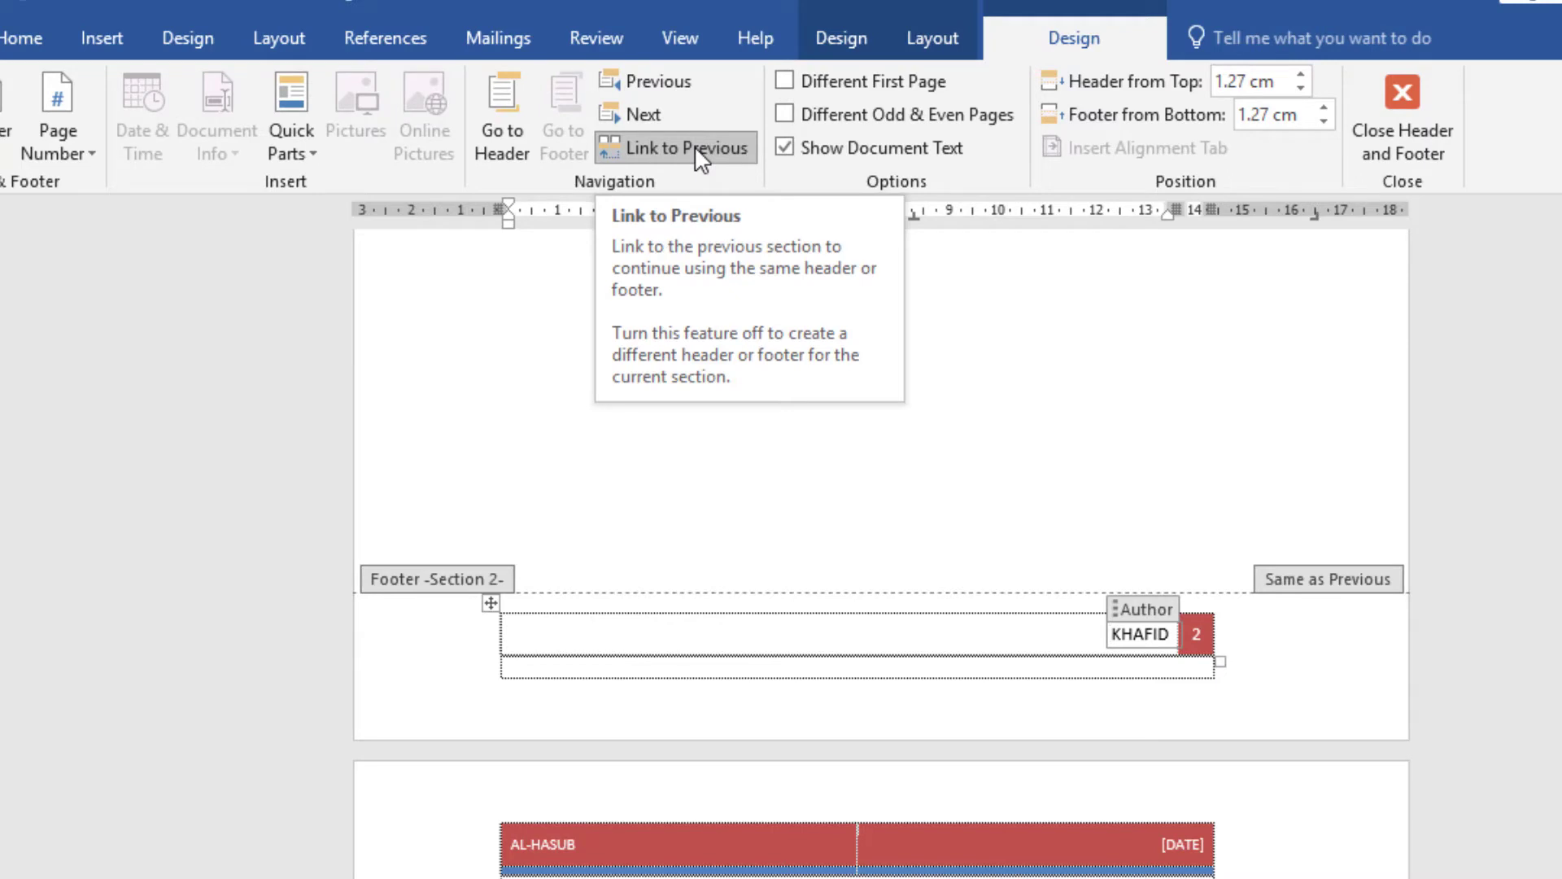
left_click(695, 146)
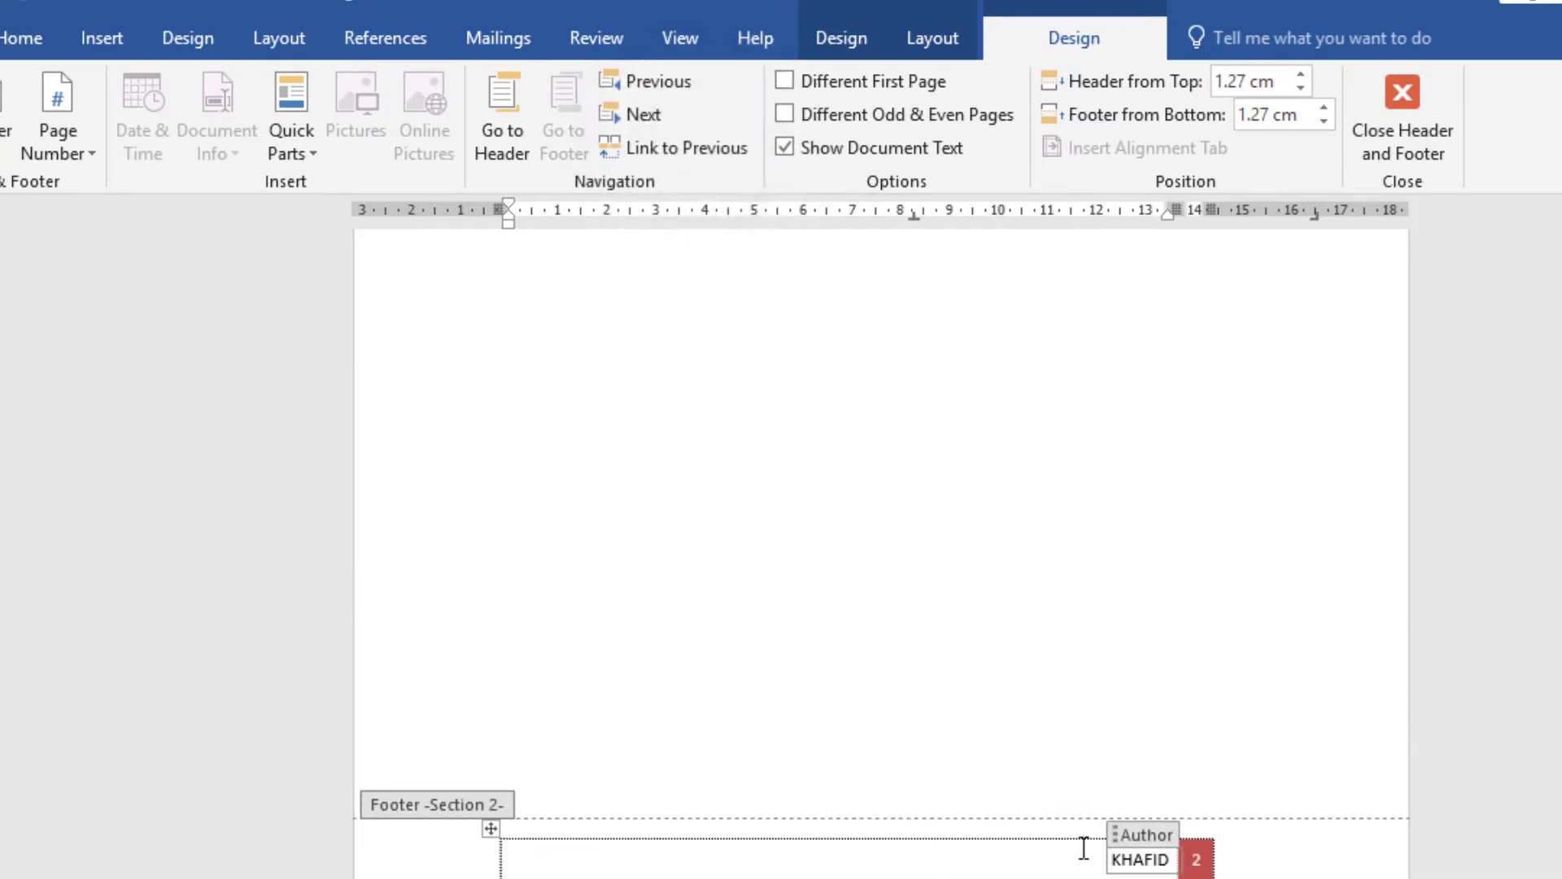
scroll(632, 770, "down", 1)
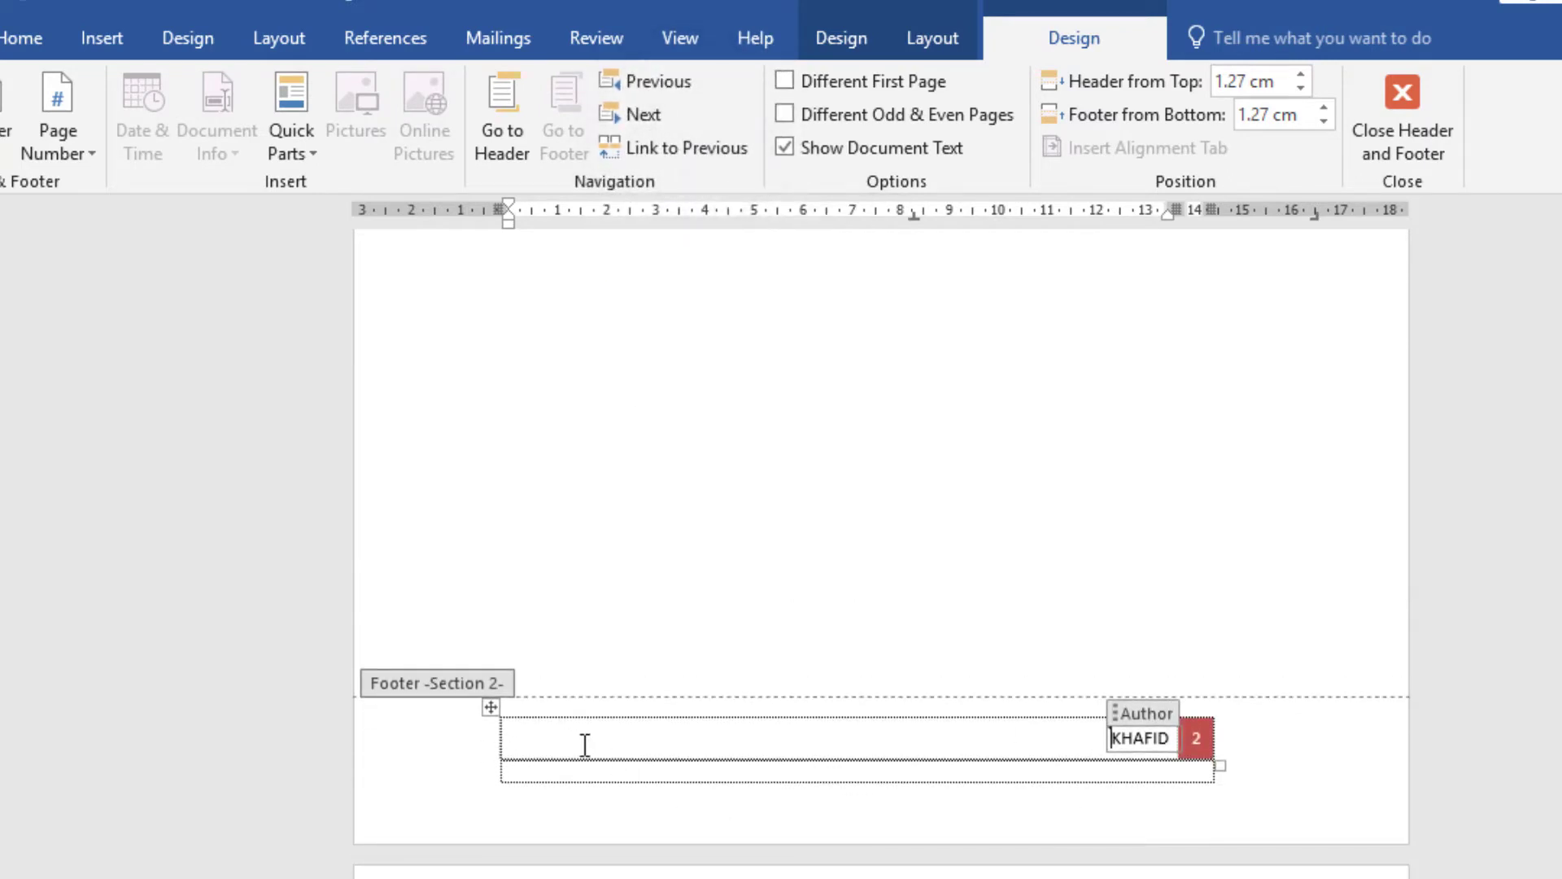
left_click(496, 708)
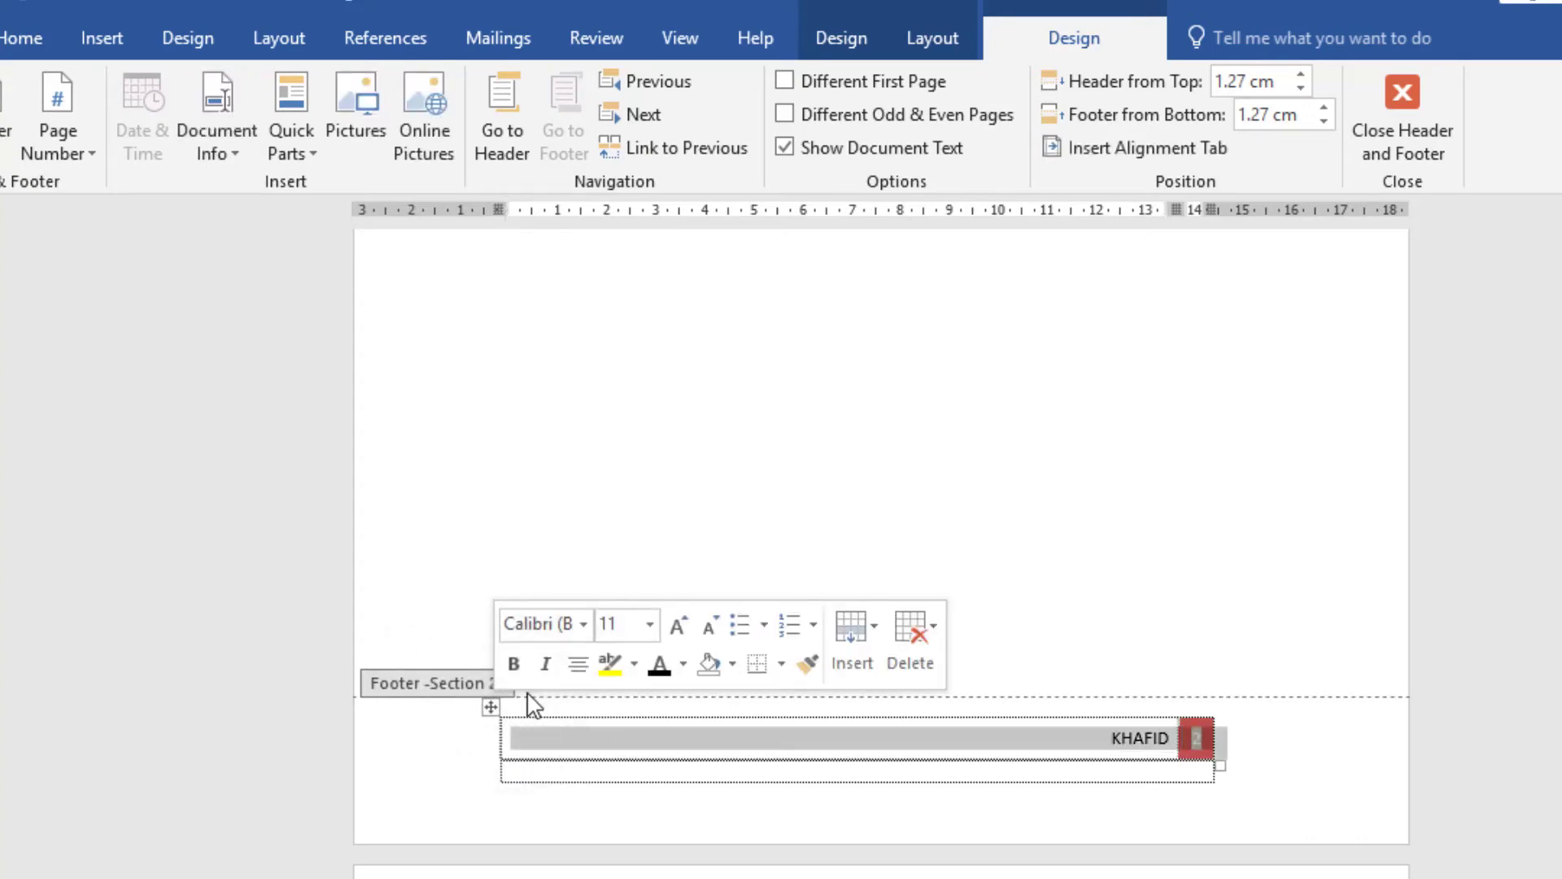
key("Delete")
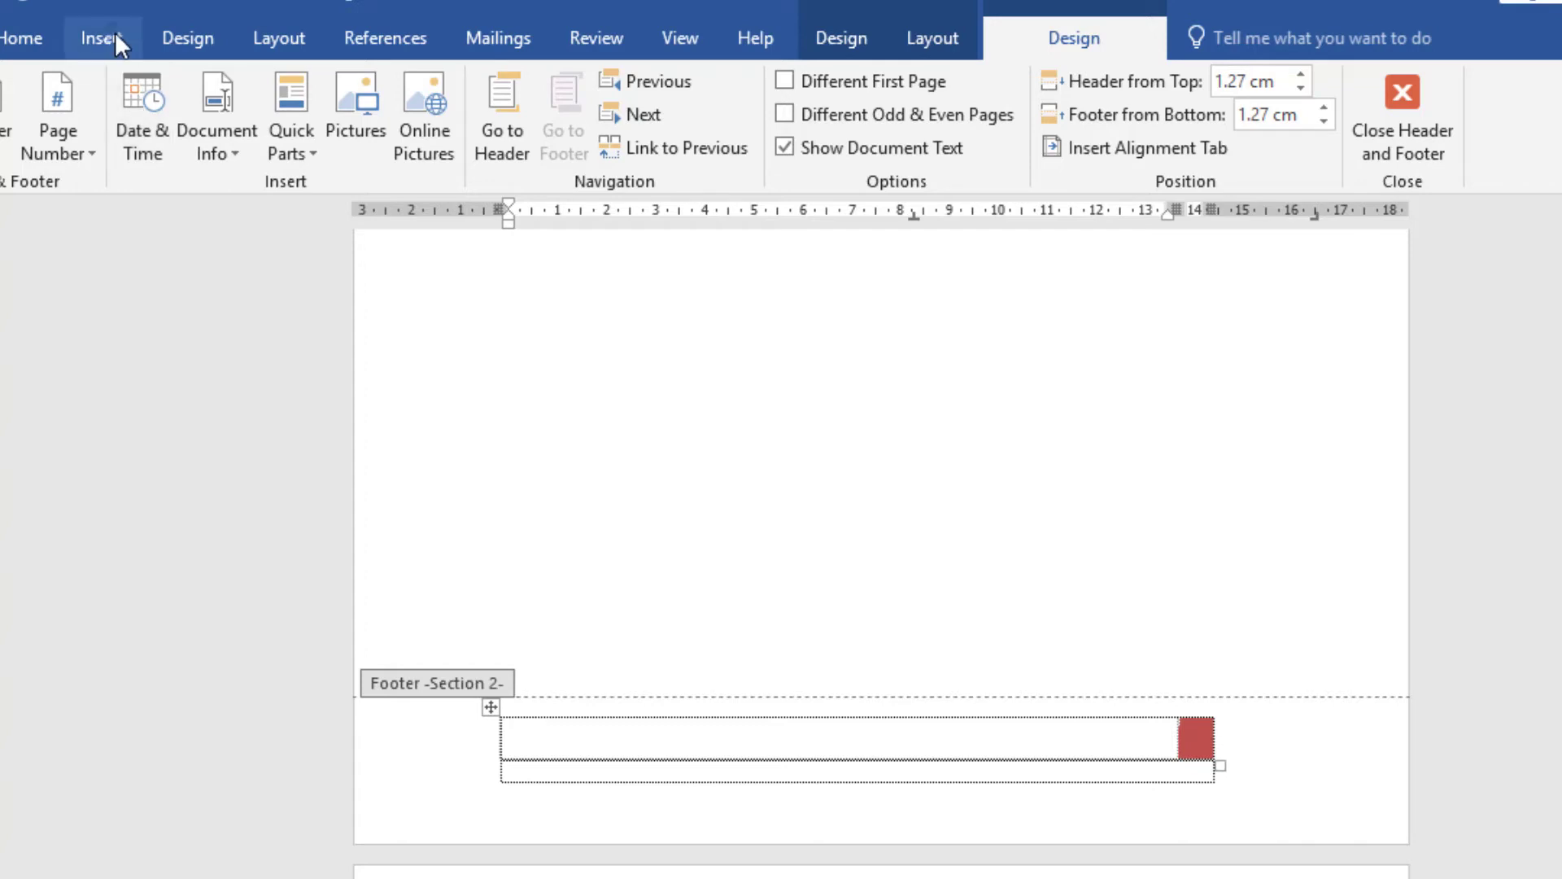
- Insert the built-in Motion (Odd Page) footer in section 2
left_click(112, 34)
left_click(1242, 144)
left_click(1238, 111)
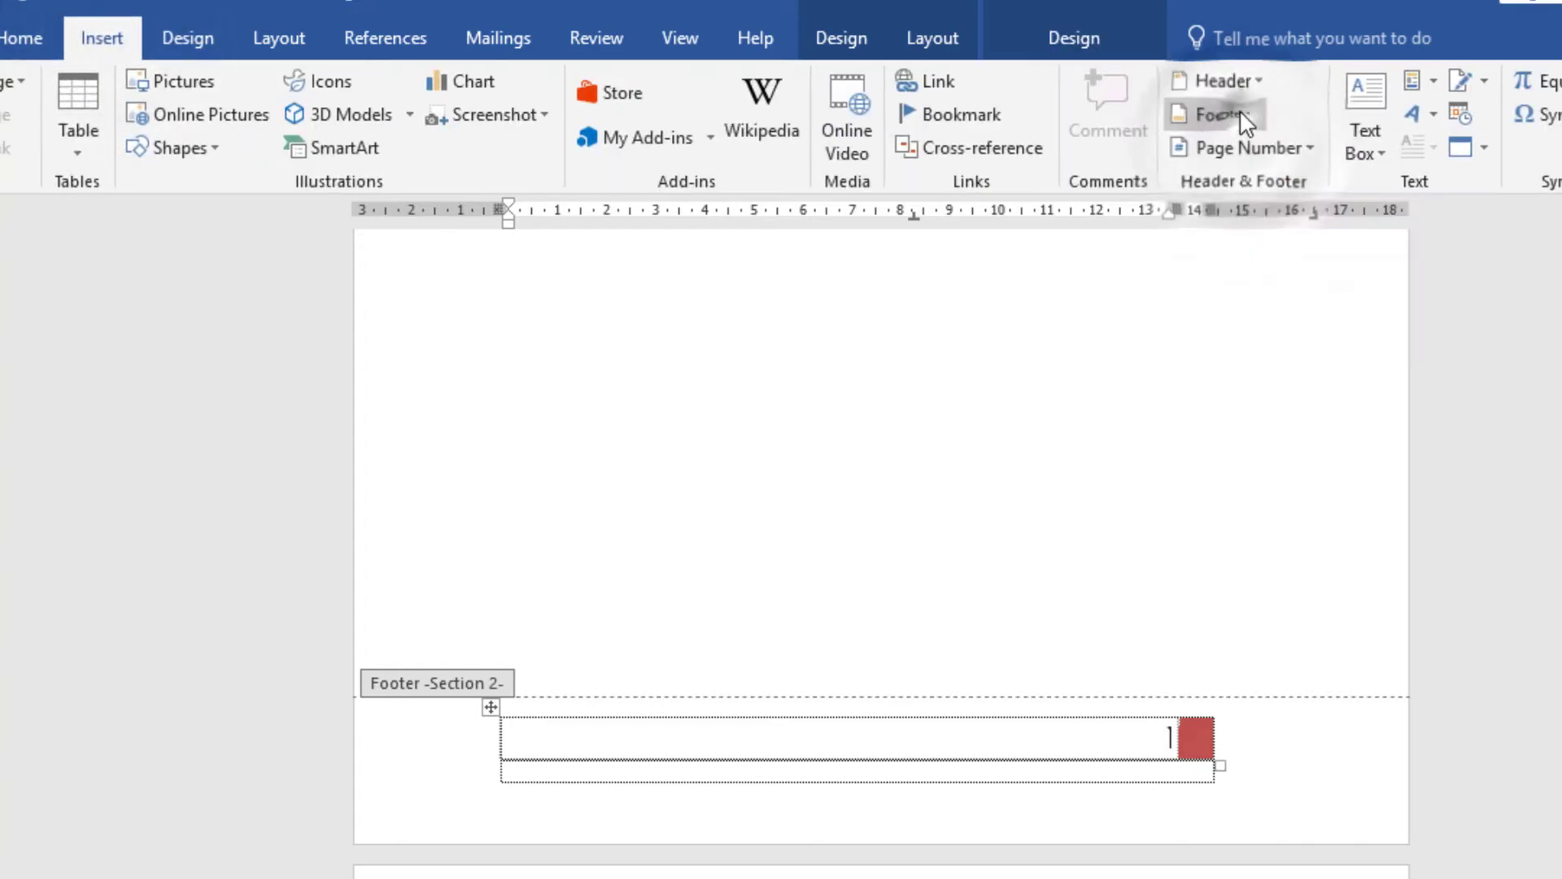
scroll(1303, 472, "down", 10)
scroll(1346, 506, "down", 5)
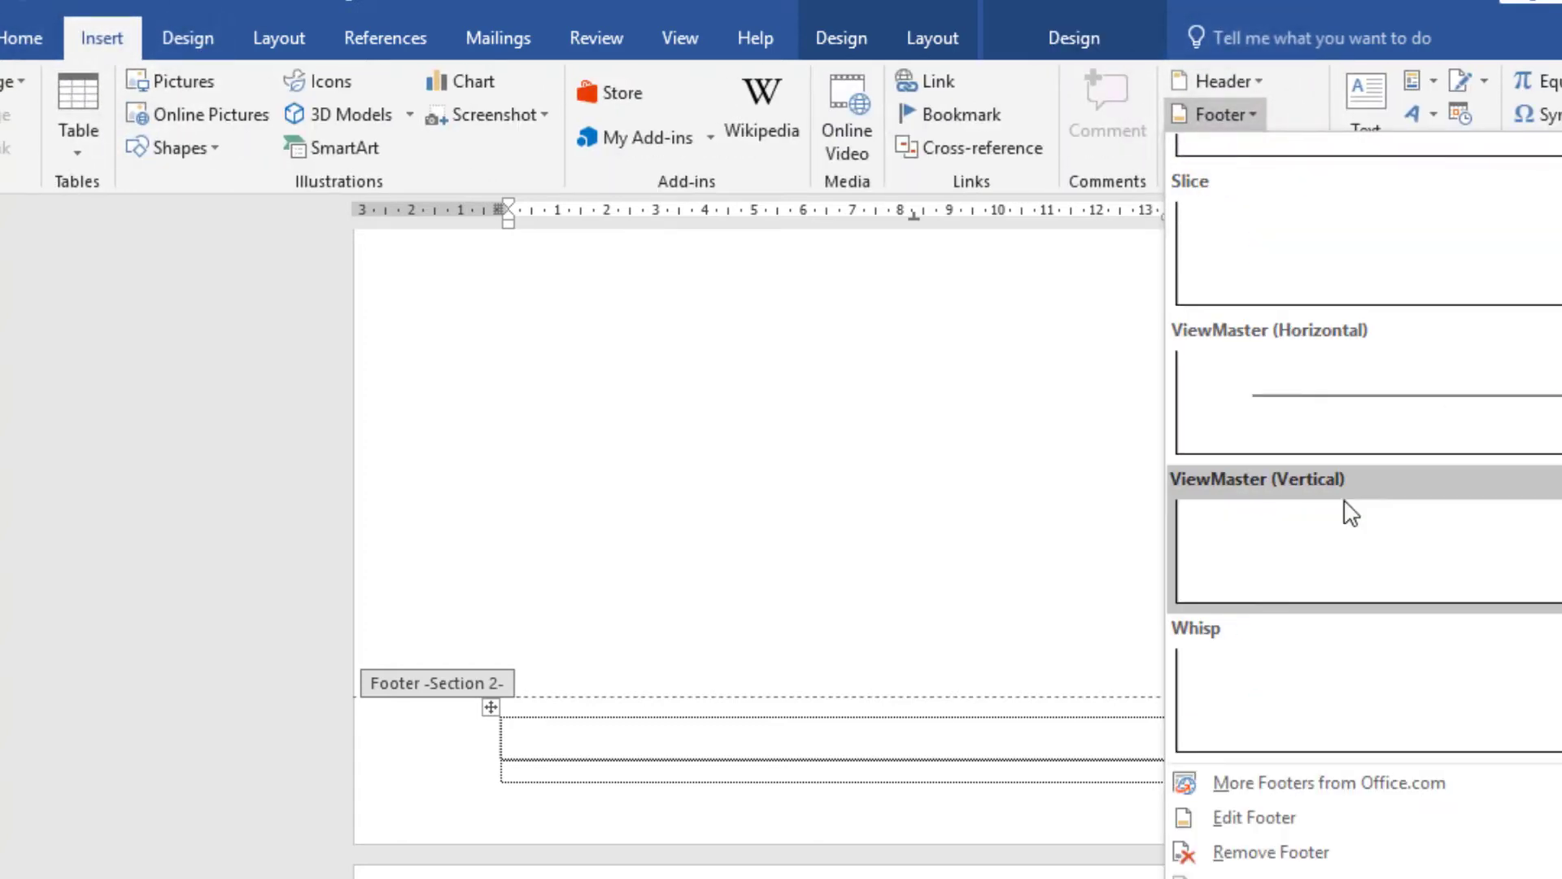
scroll(1374, 488, "up", 5)
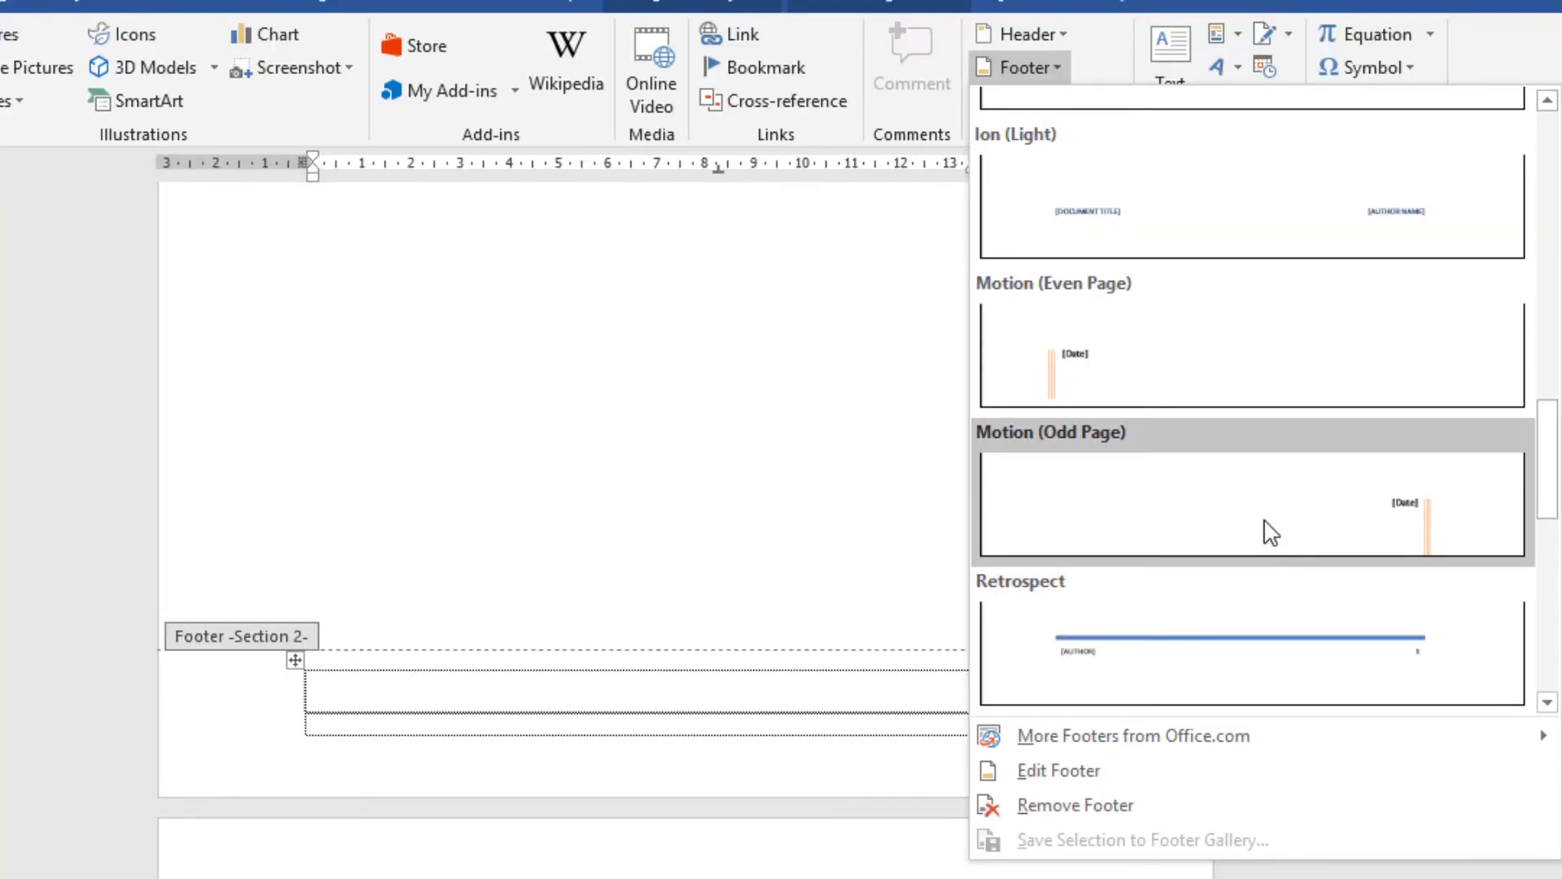
left_click(1461, 576)
- Set the section 2 footer date to September 19, 2021 and return to the body text
left_click(979, 693)
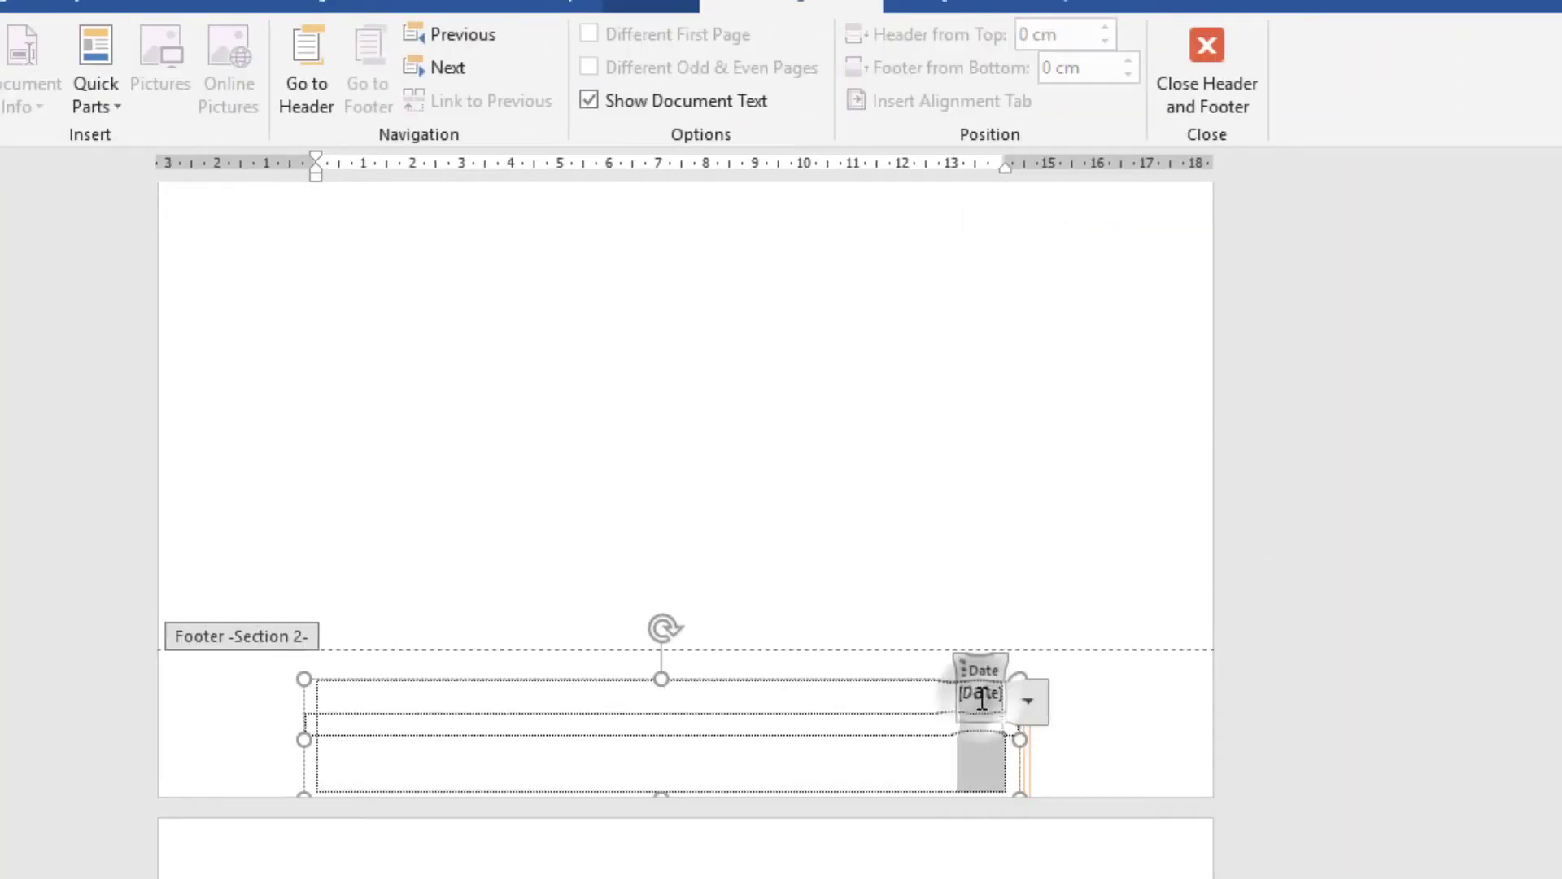
left_click(1027, 704)
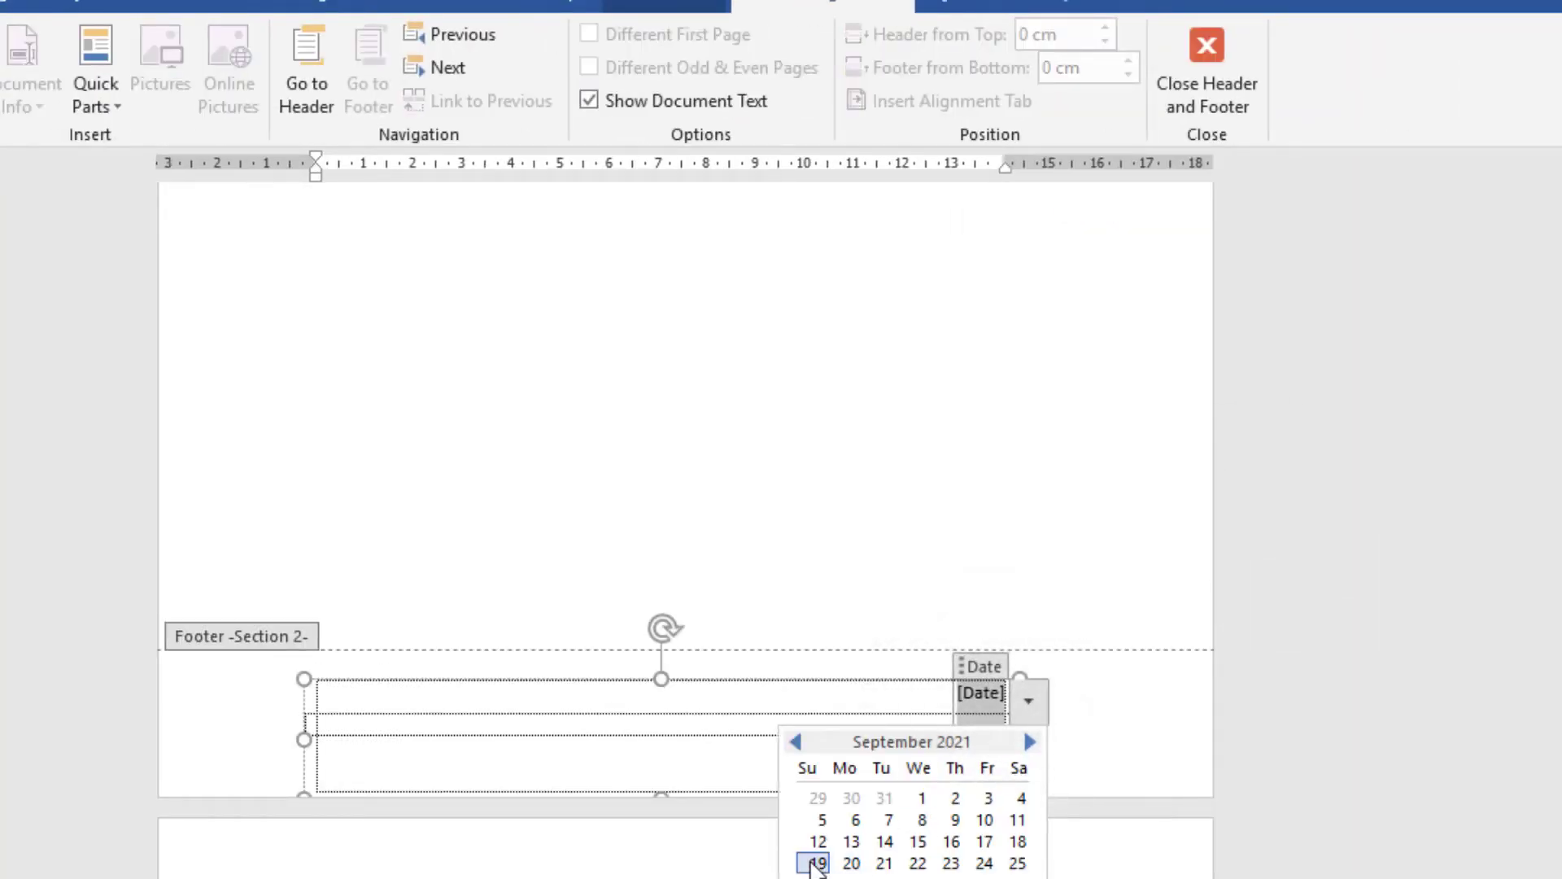
left_click(813, 858)
double_click(787, 565)
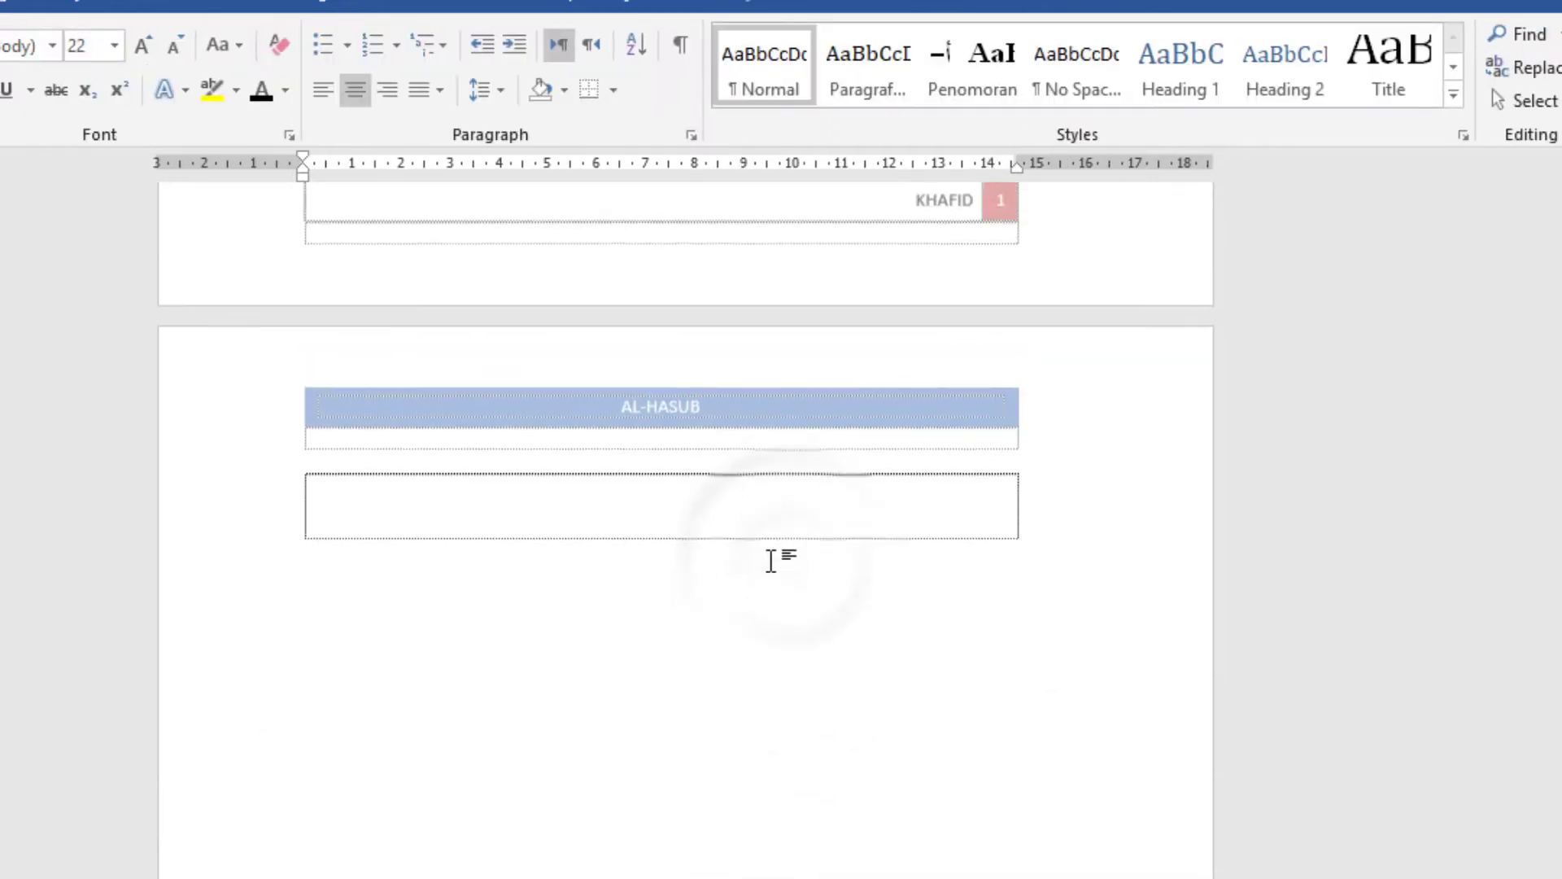
- Compare the headers and footers of the sections across the pages, checking the section label of the dated footer
scroll(895, 529, "up", 3)
scroll(924, 492, "down", 5)
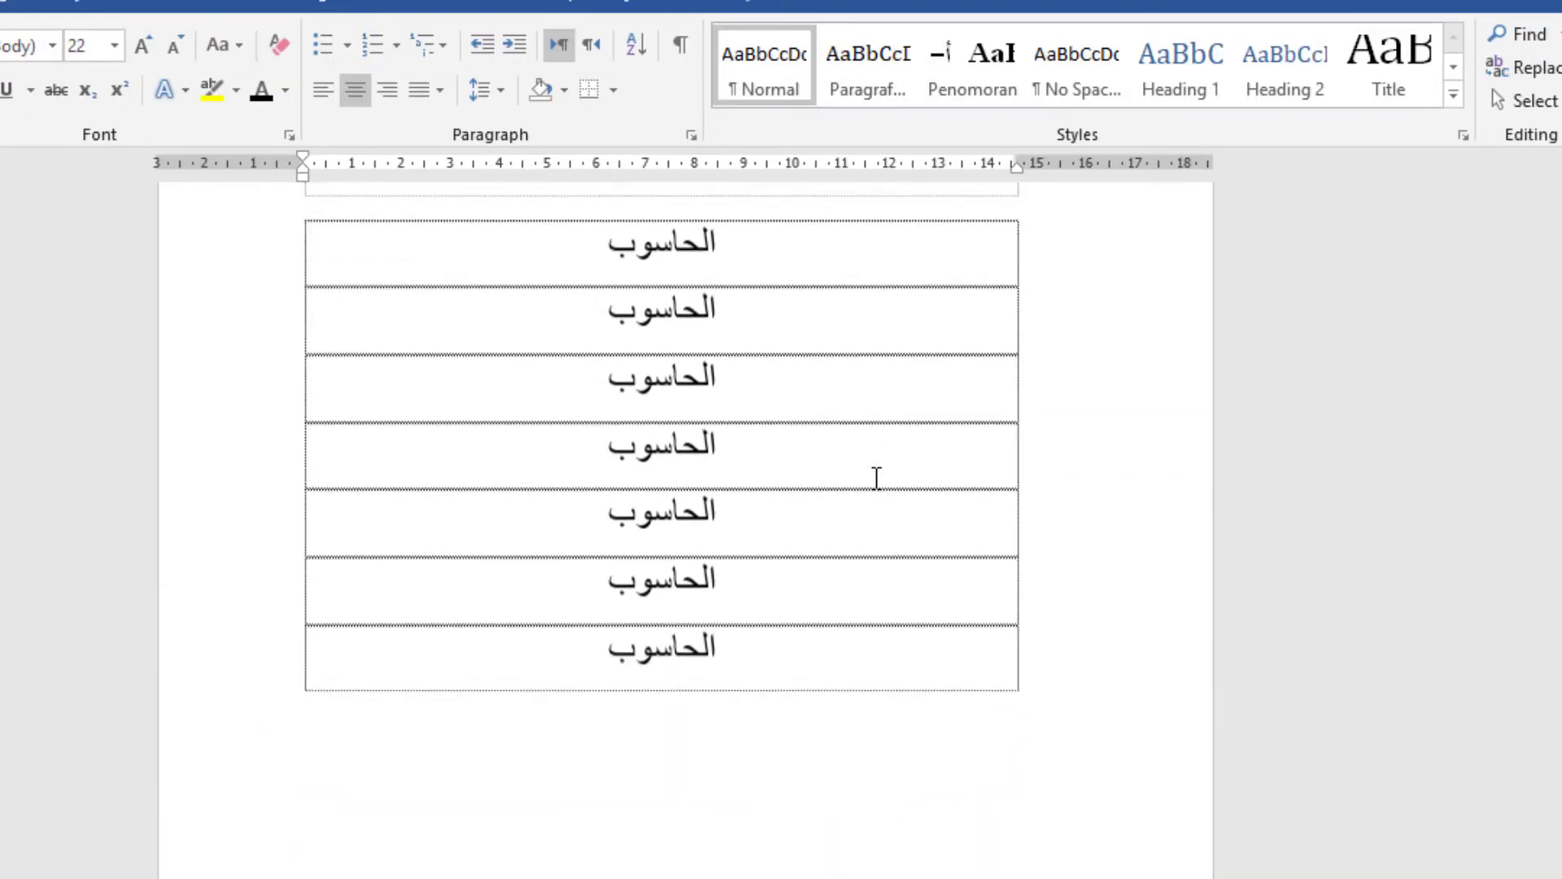
scroll(881, 476, "down", 10)
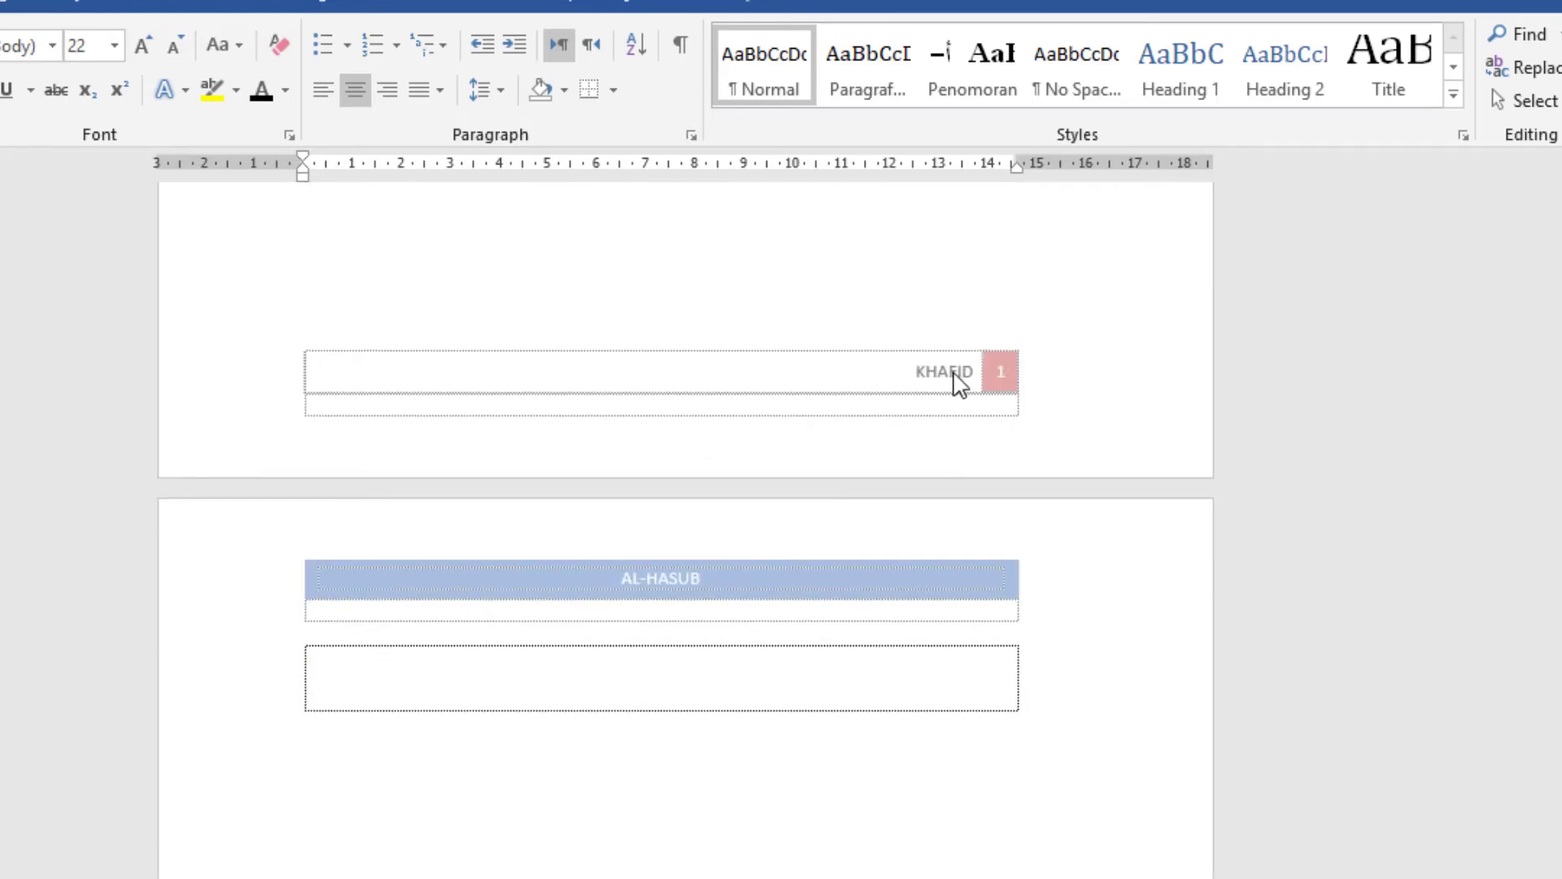
scroll(895, 598, "down", 15)
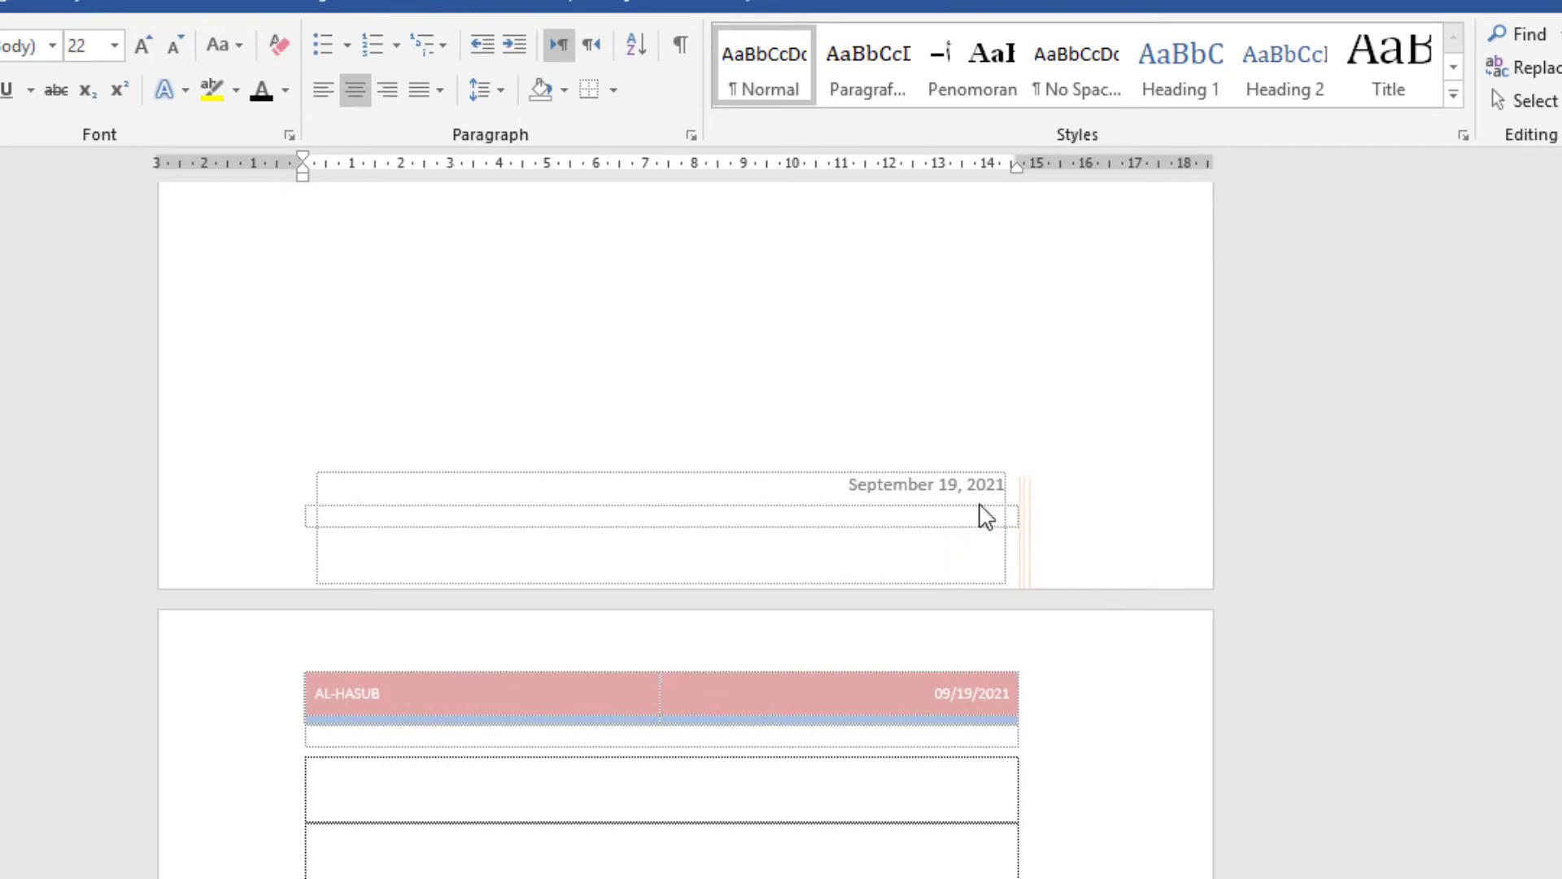
double_click(920, 496)
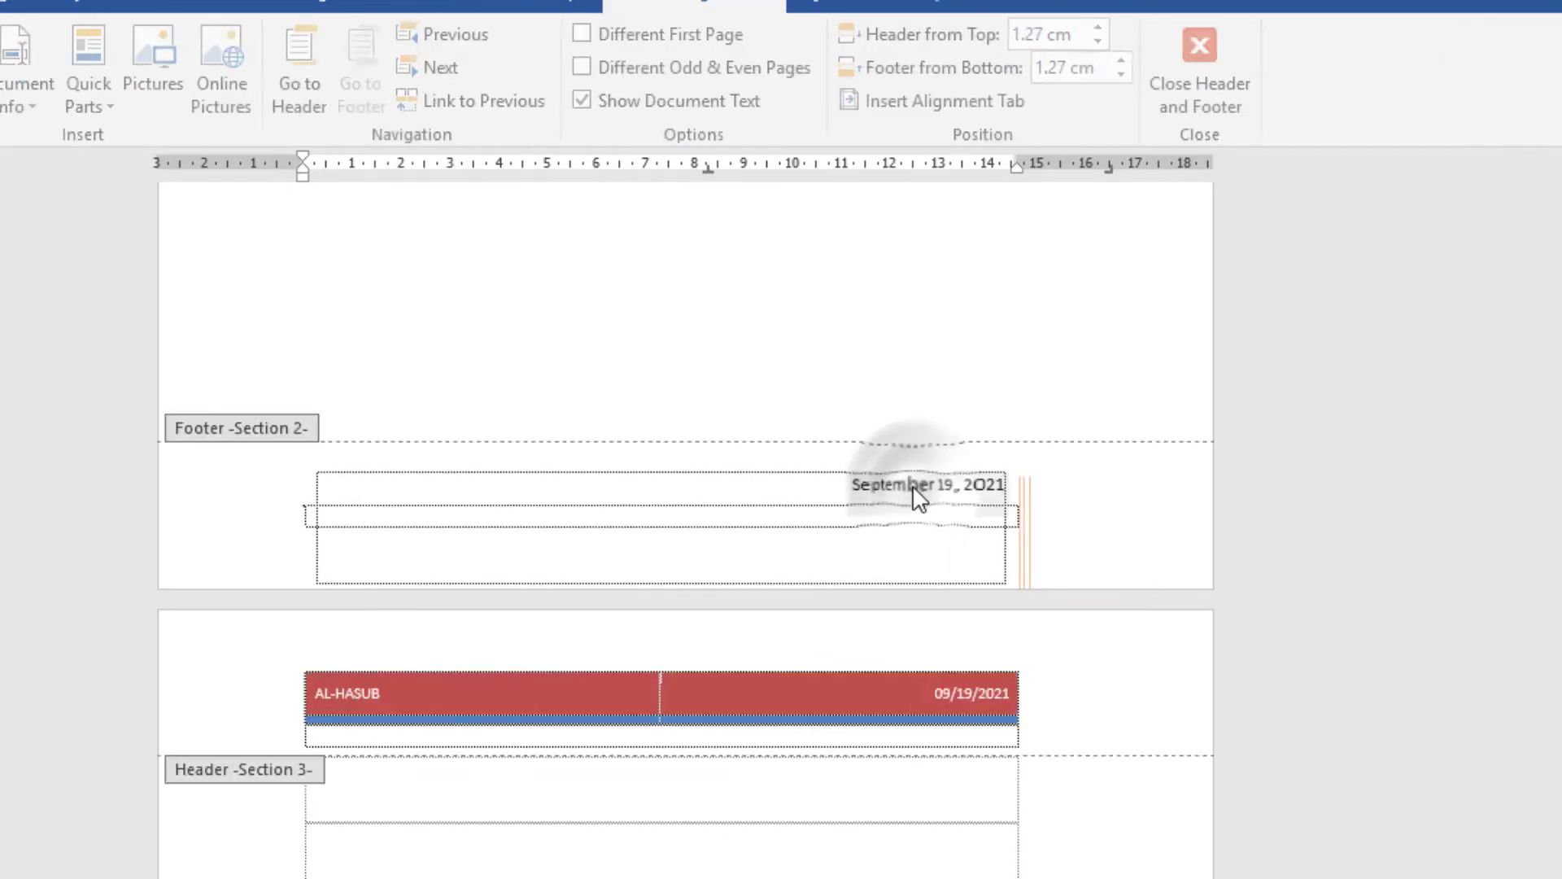
double_click(789, 403)
scroll(812, 529, "down", 8)
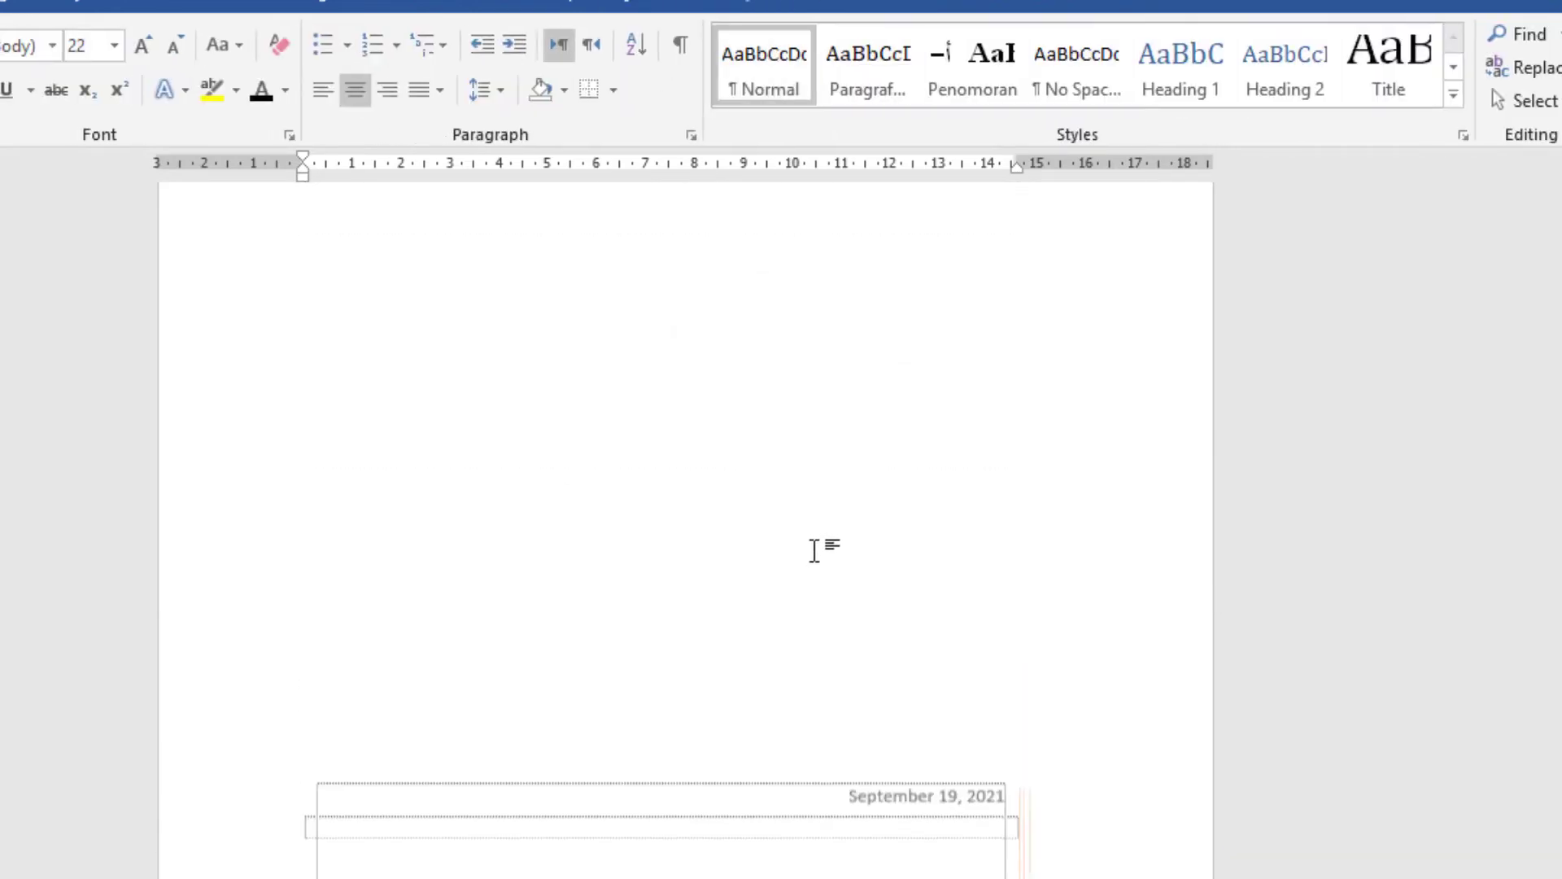
scroll(820, 550, "up", 3)
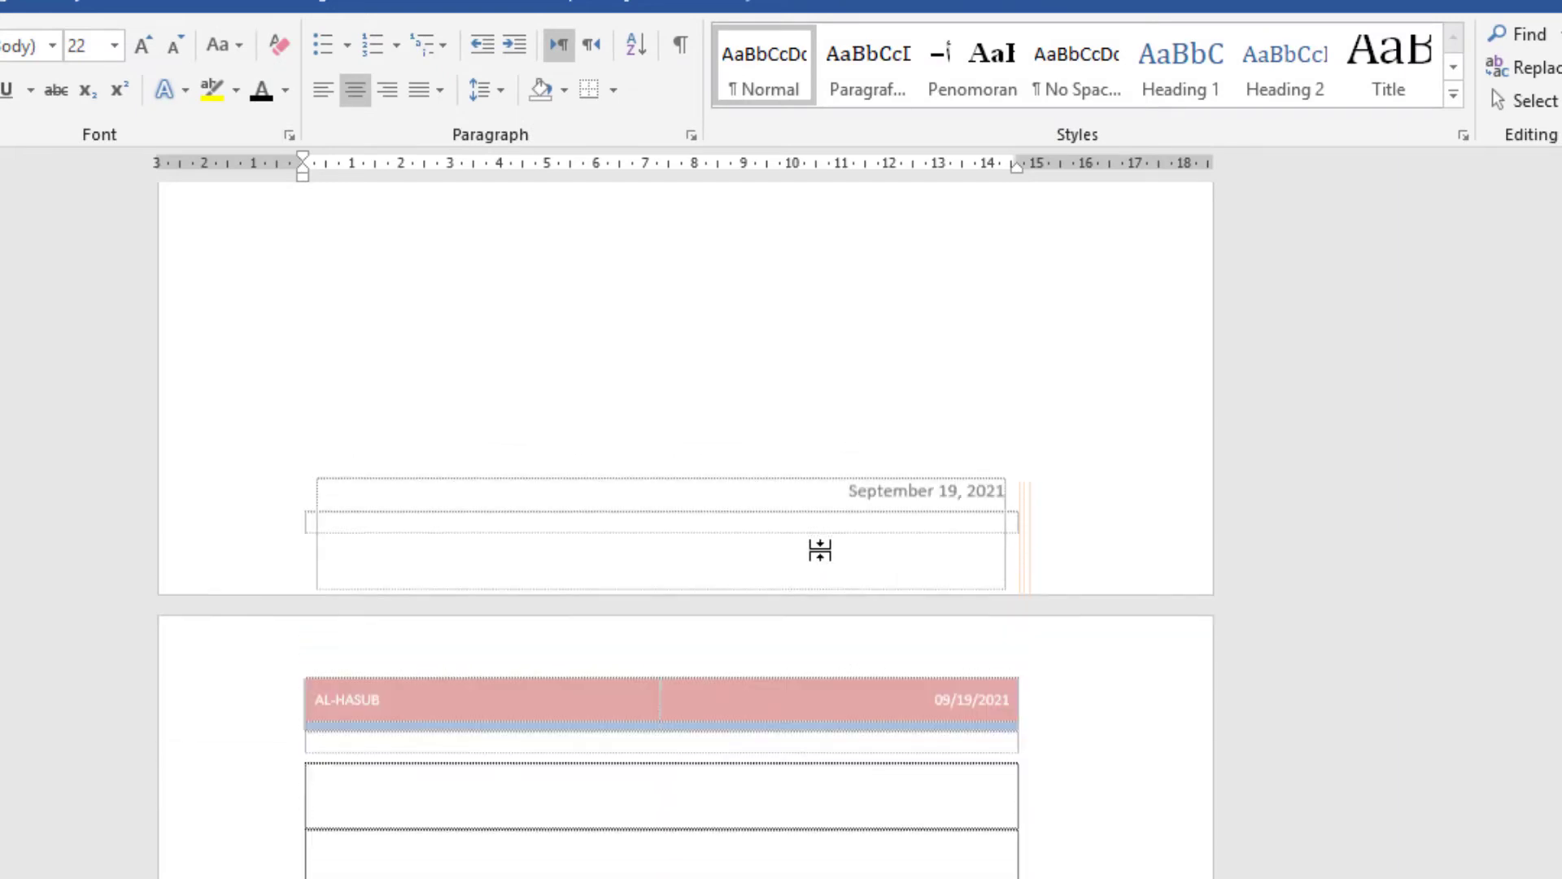
scroll(822, 550, "up", 6)
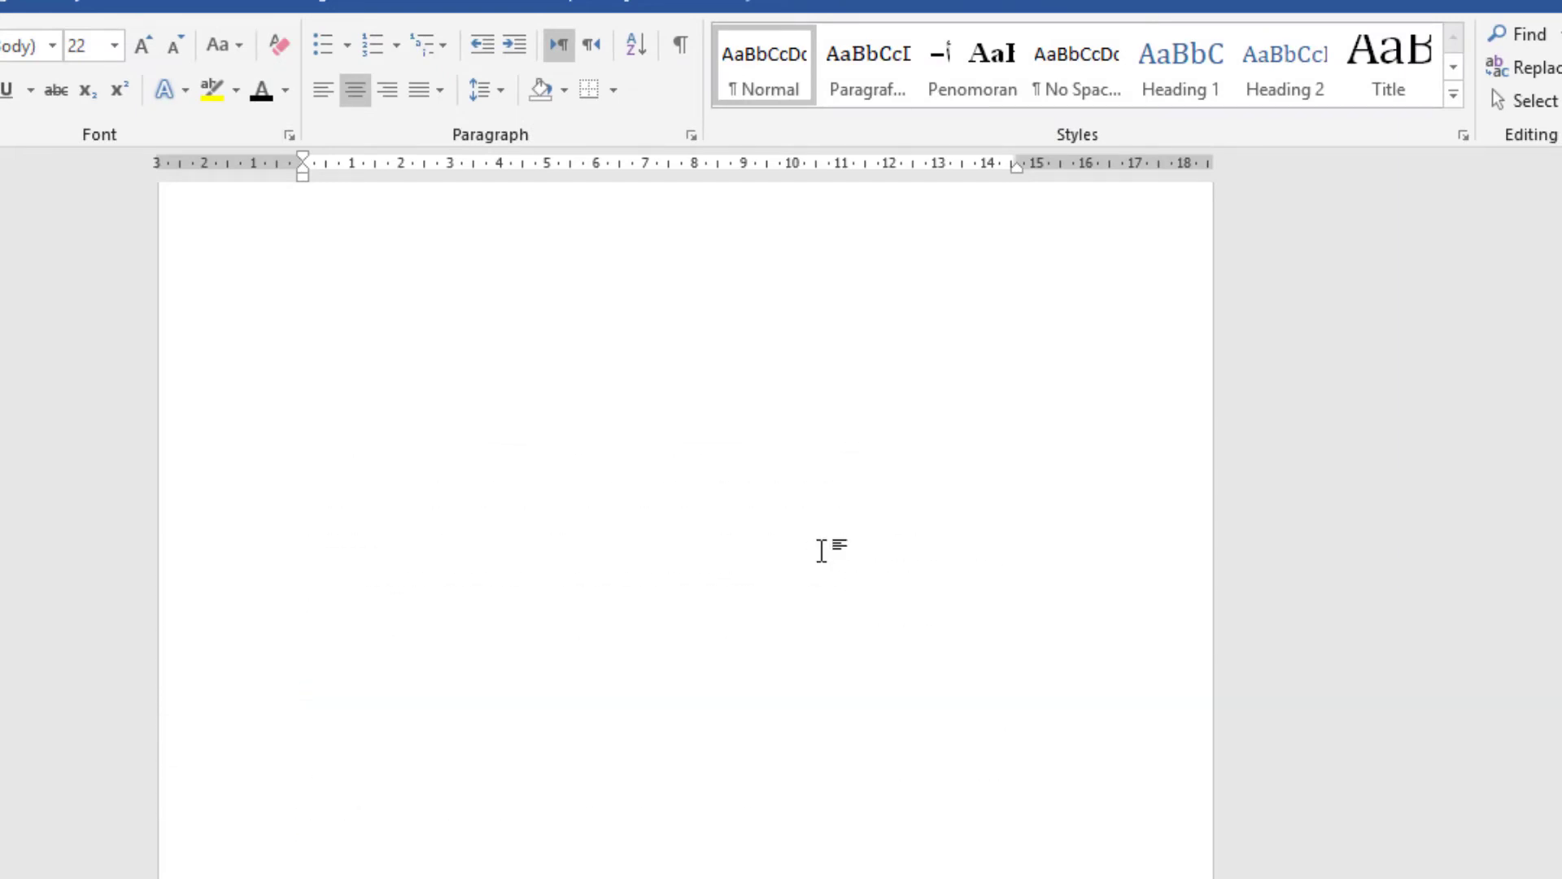
scroll(823, 551, "up", 10)
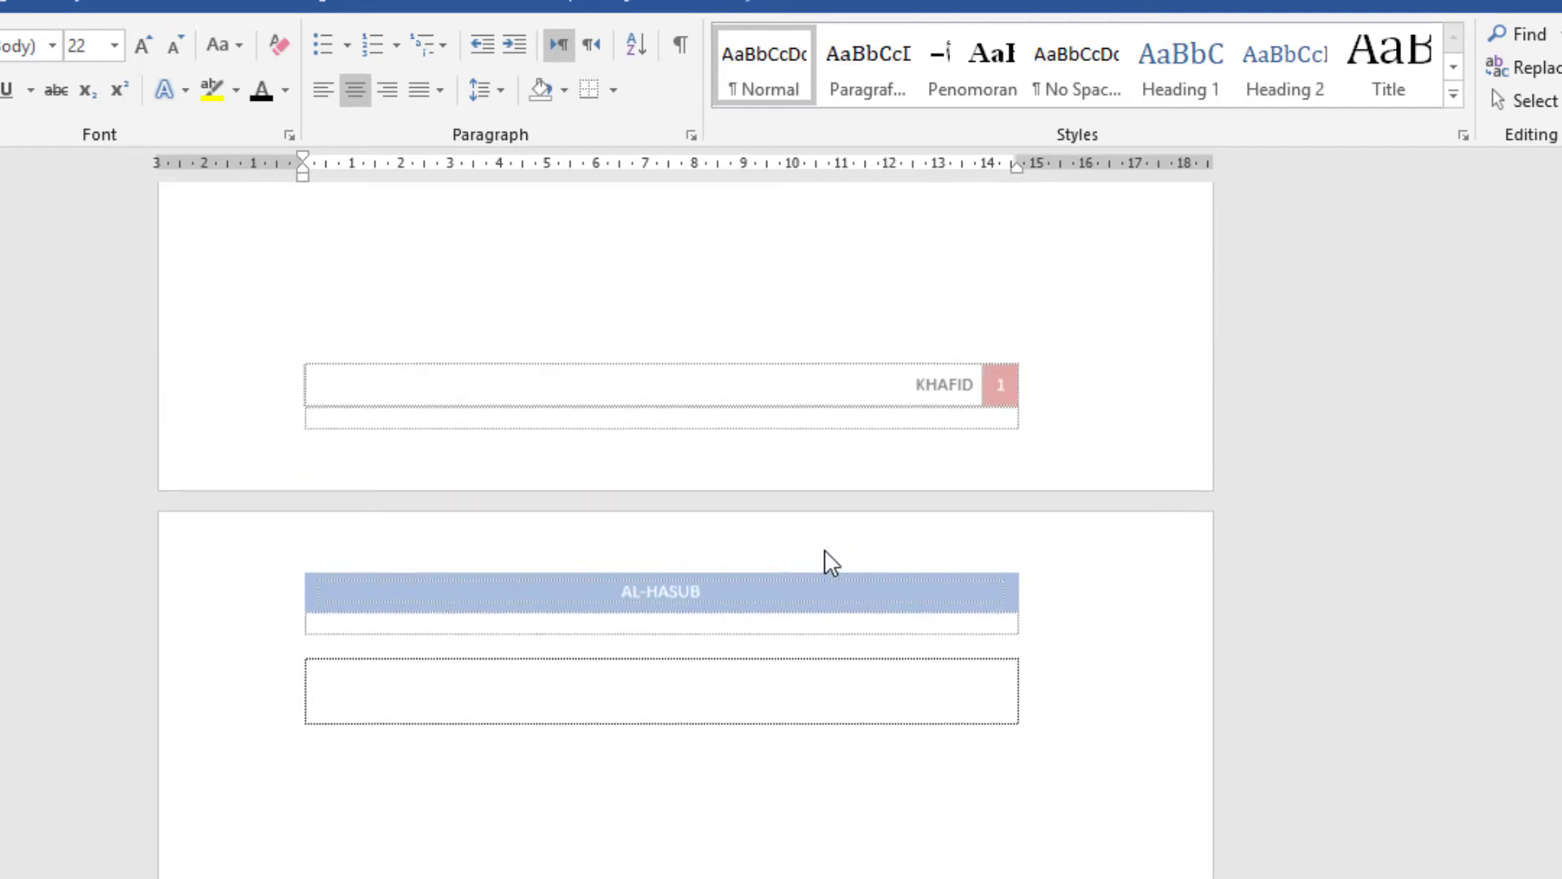
scroll(823, 548, "up", 8)
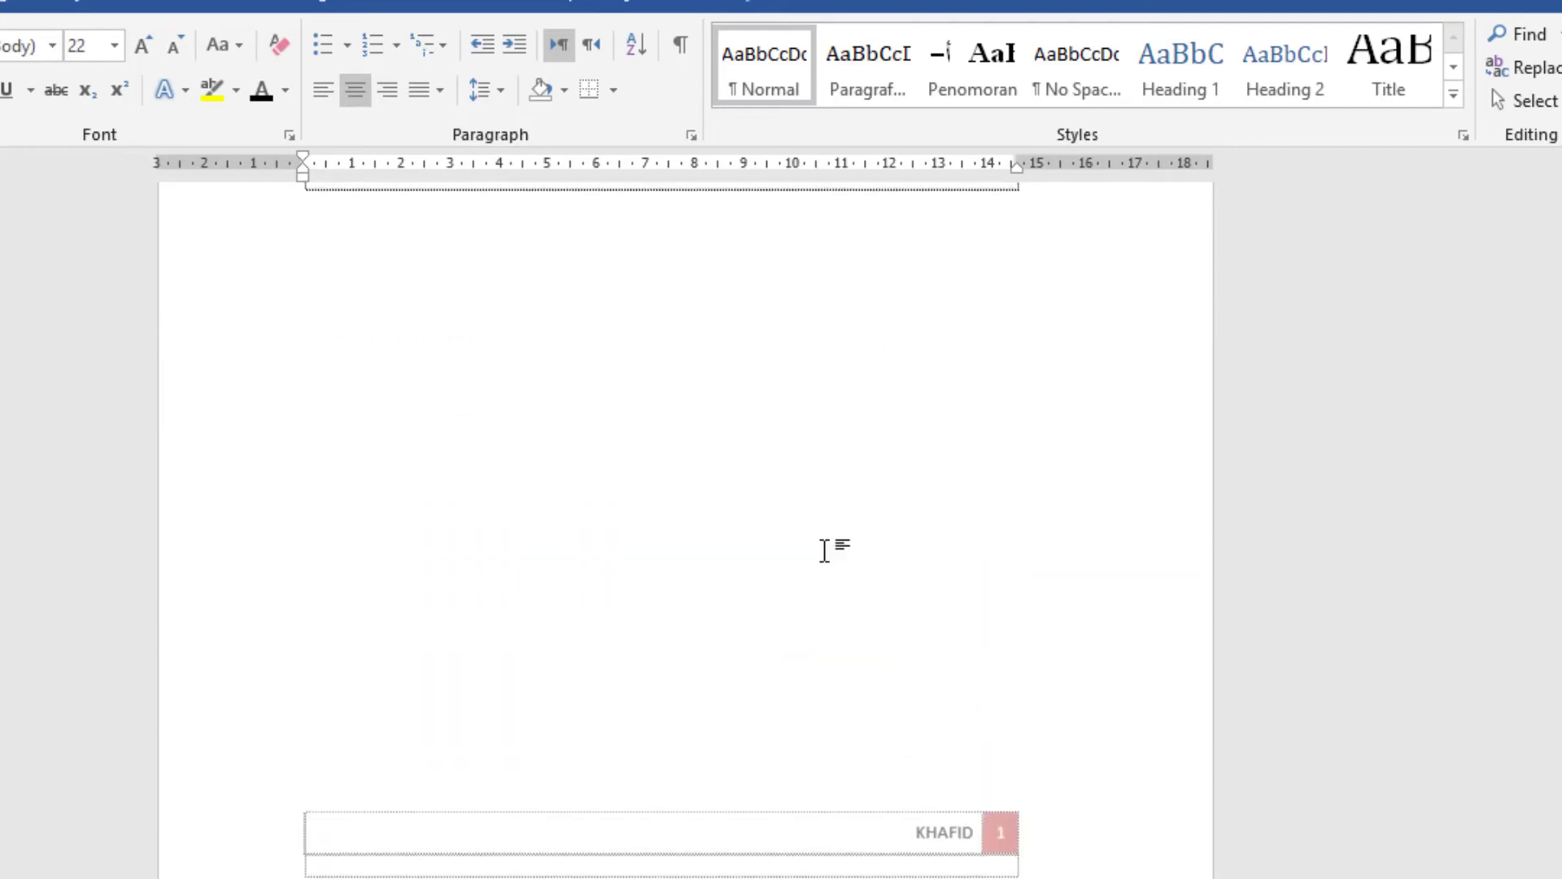
- Replace the section 1 footer with a bottom-of-page number in the Brackets 2 style
scroll(823, 548, "down", 10)
double_click(745, 527)
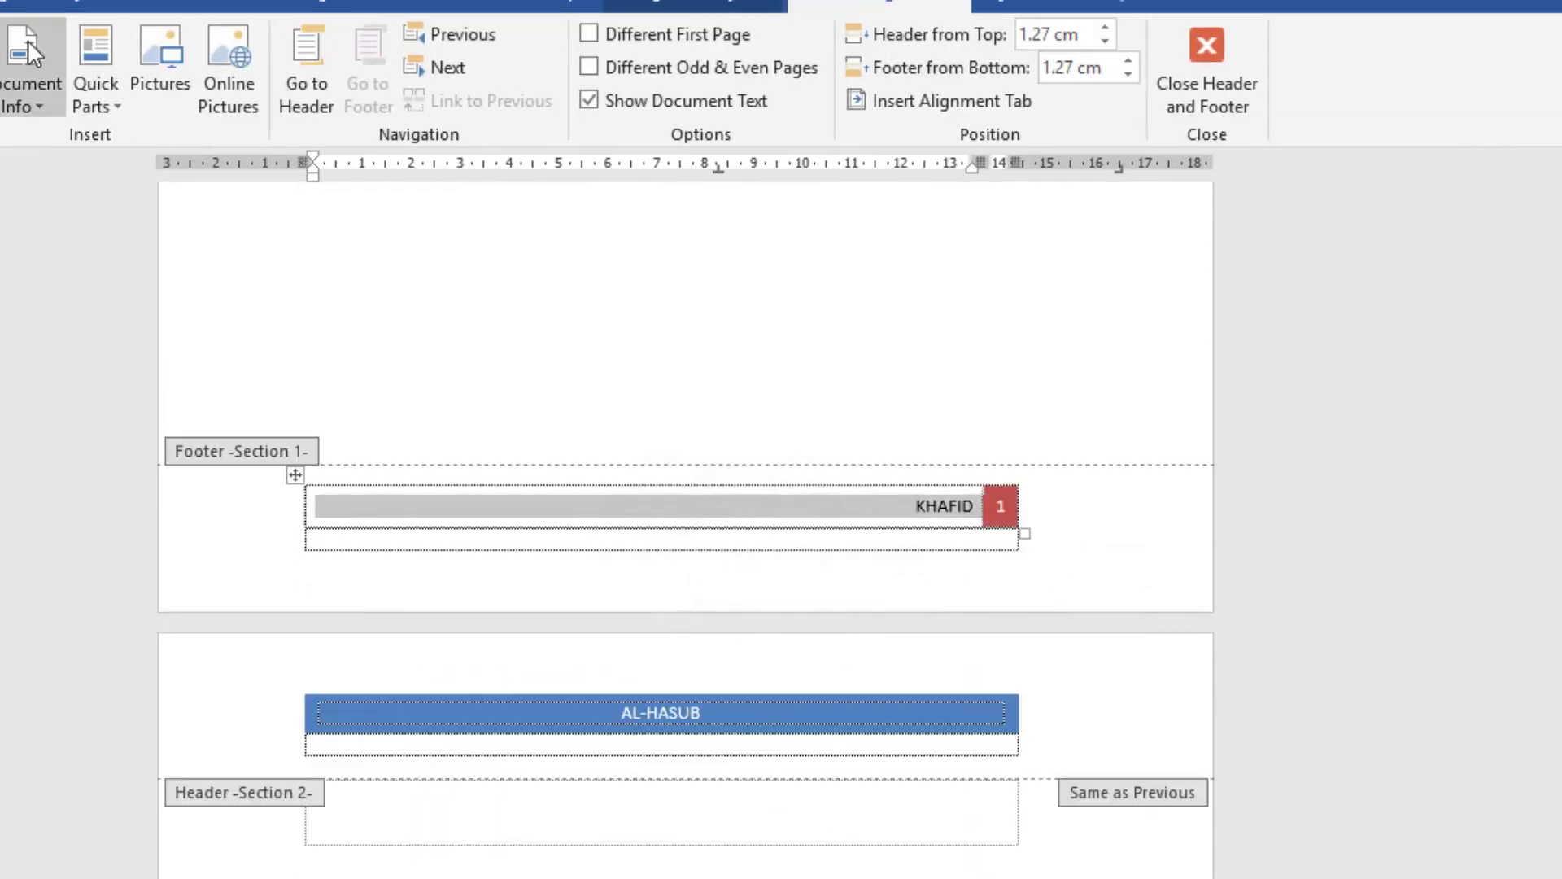
left_click(0, 1)
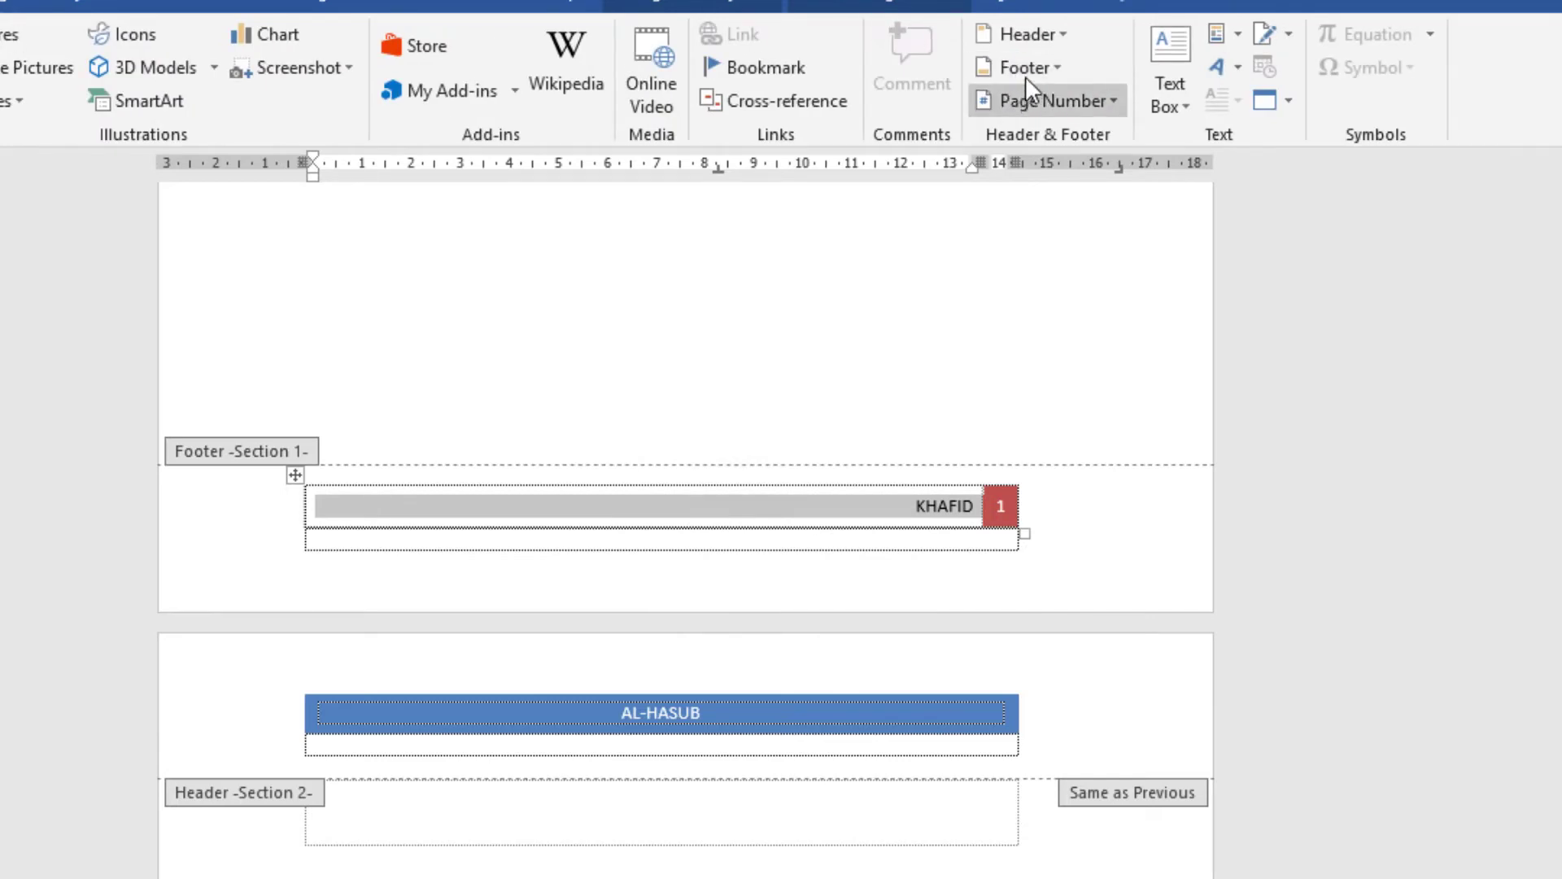
left_click(1031, 102)
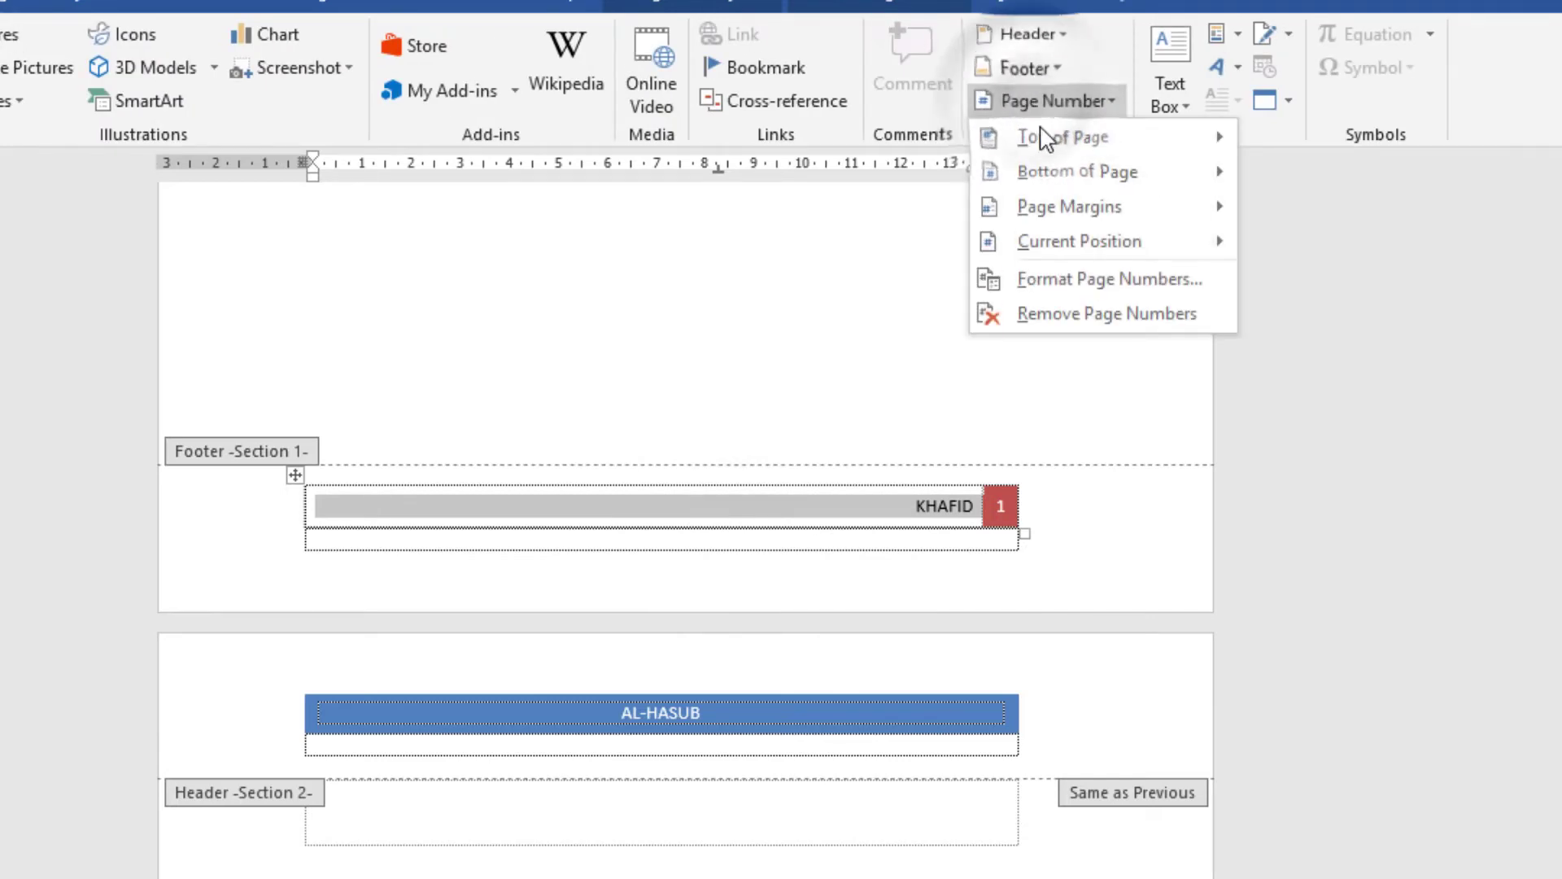
mouse_move(1051, 169)
scroll(648, 442, "down", 3)
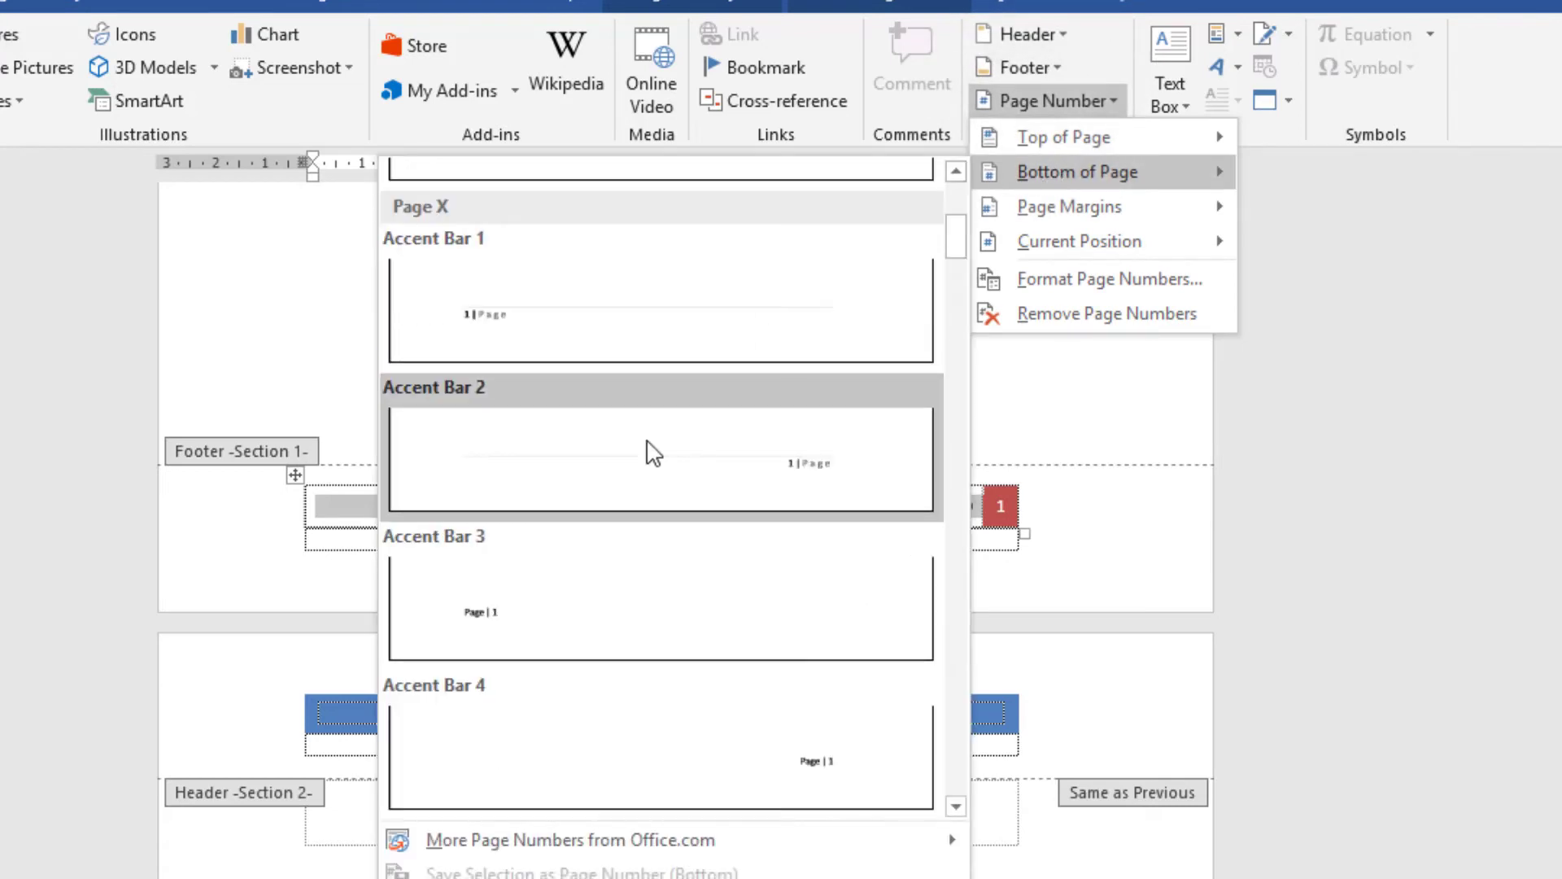
scroll(651, 468, "down", 3)
scroll(651, 471, "down", 6)
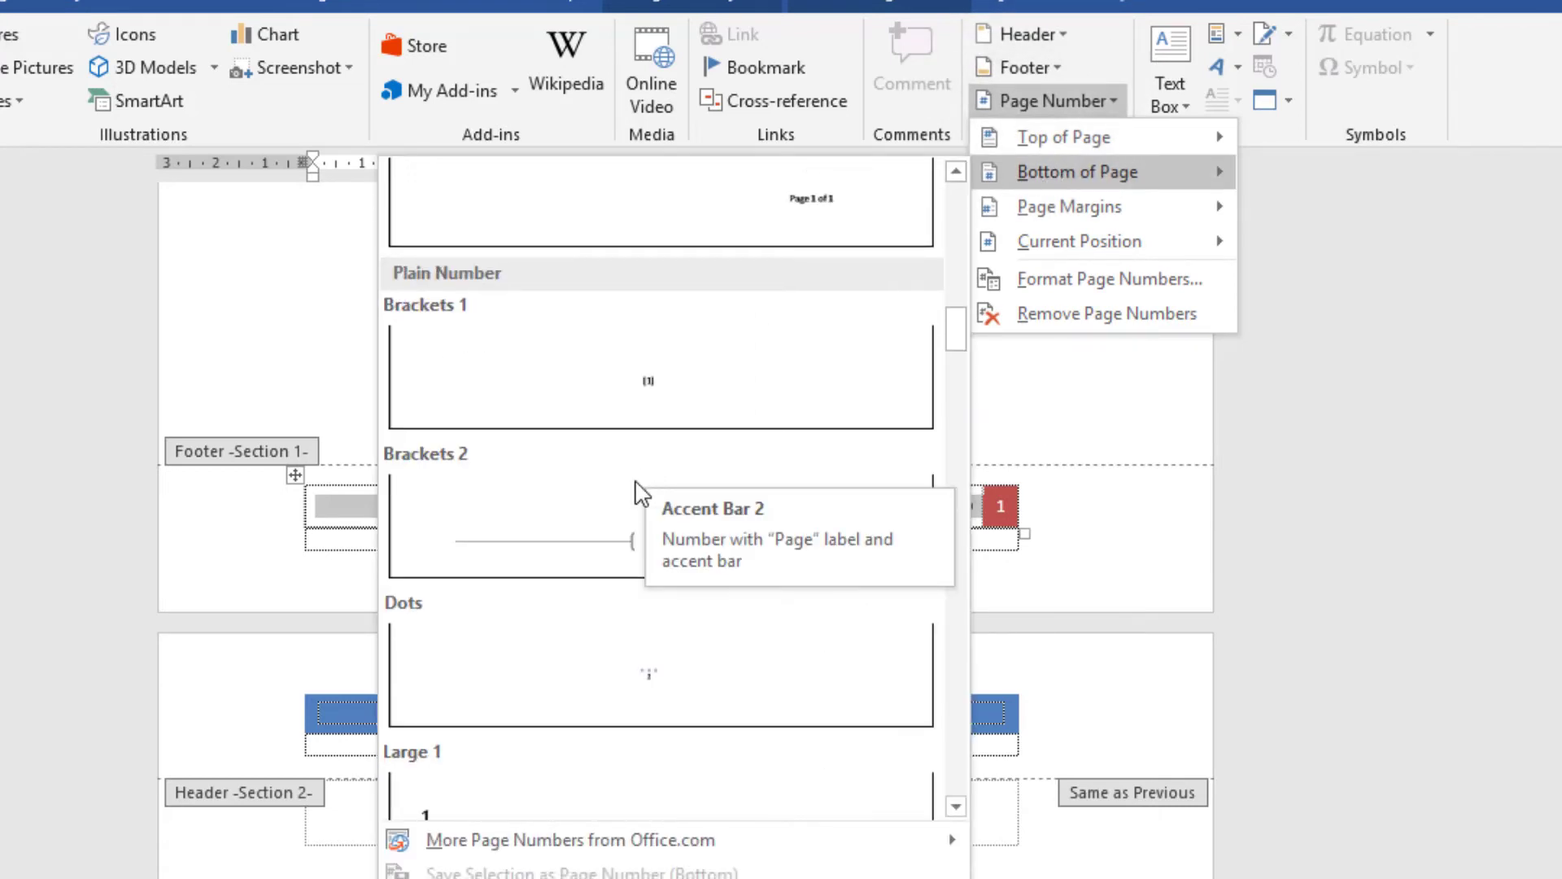
scroll(639, 492, "up", 3)
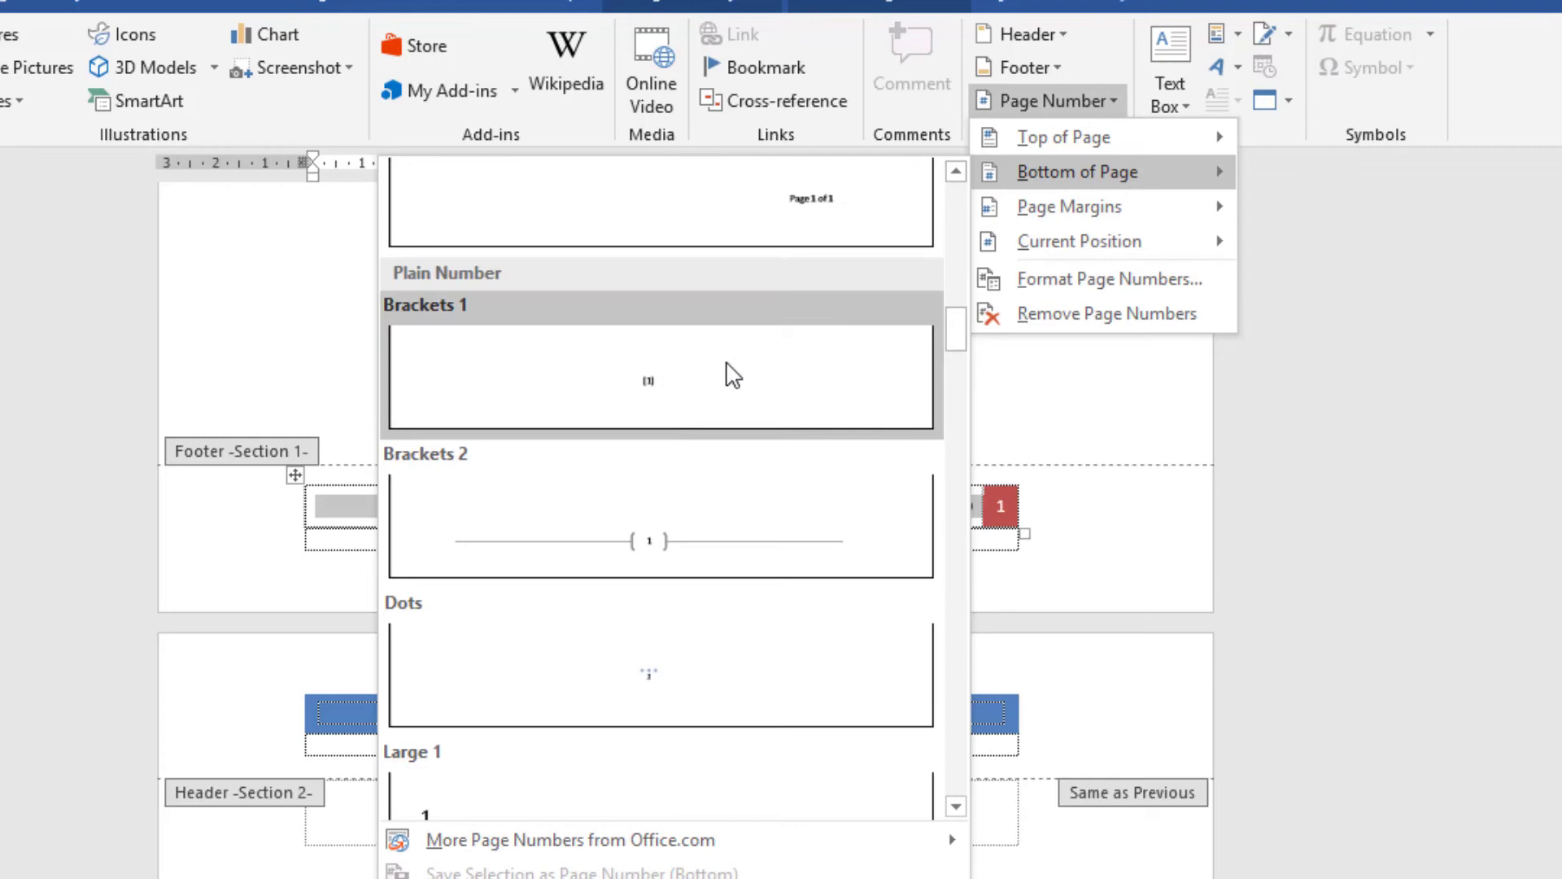
left_click(671, 535)
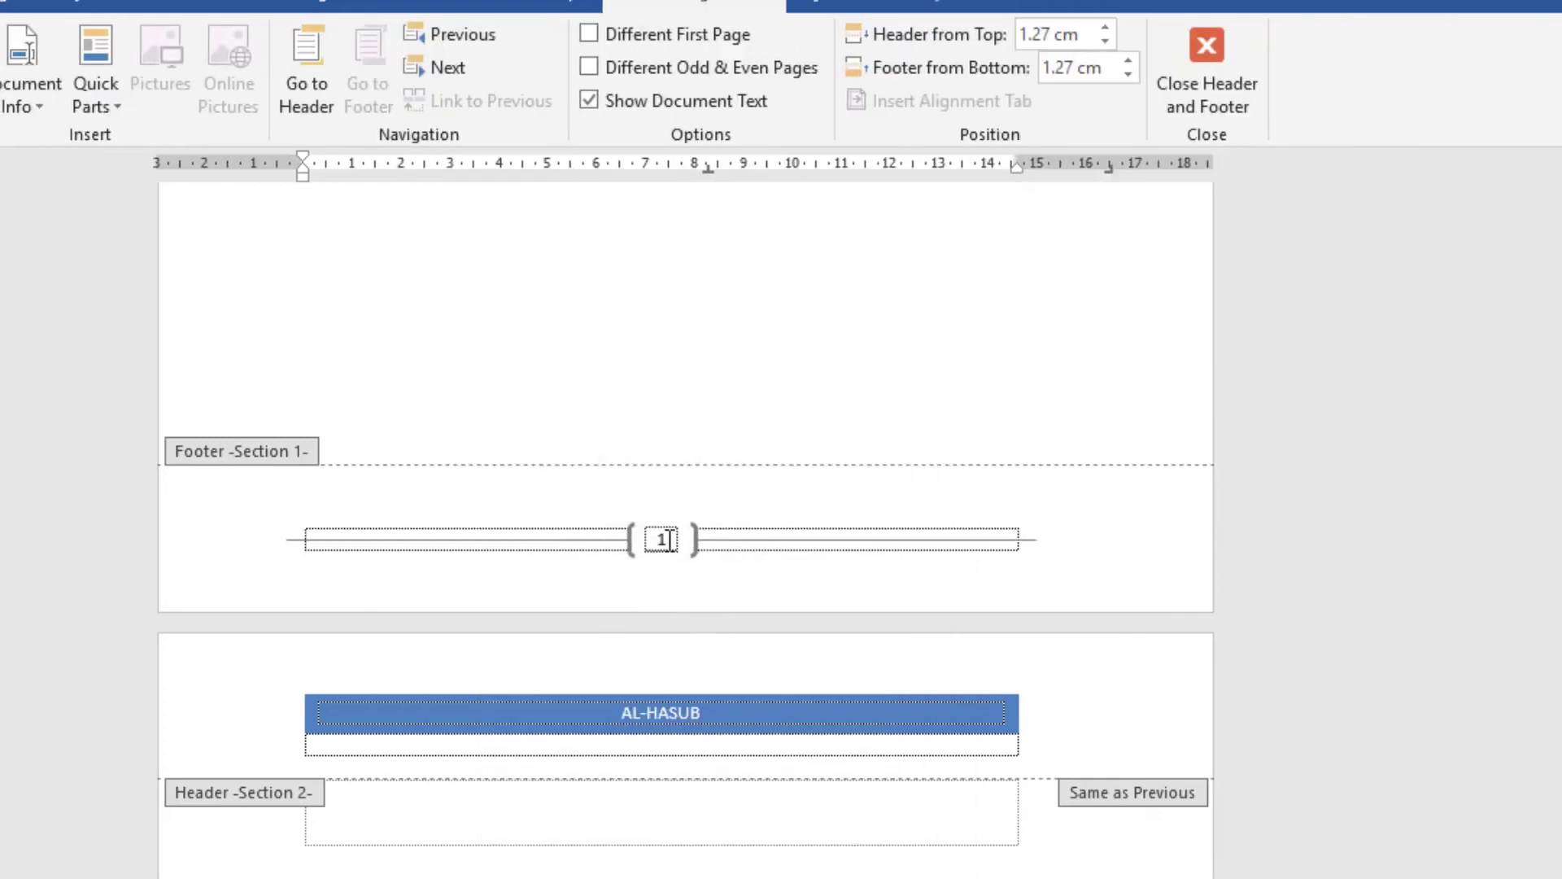
- Set the section 1 page number format to the Arabic letters "أ, ب, ج, …"
left_click(670, 540)
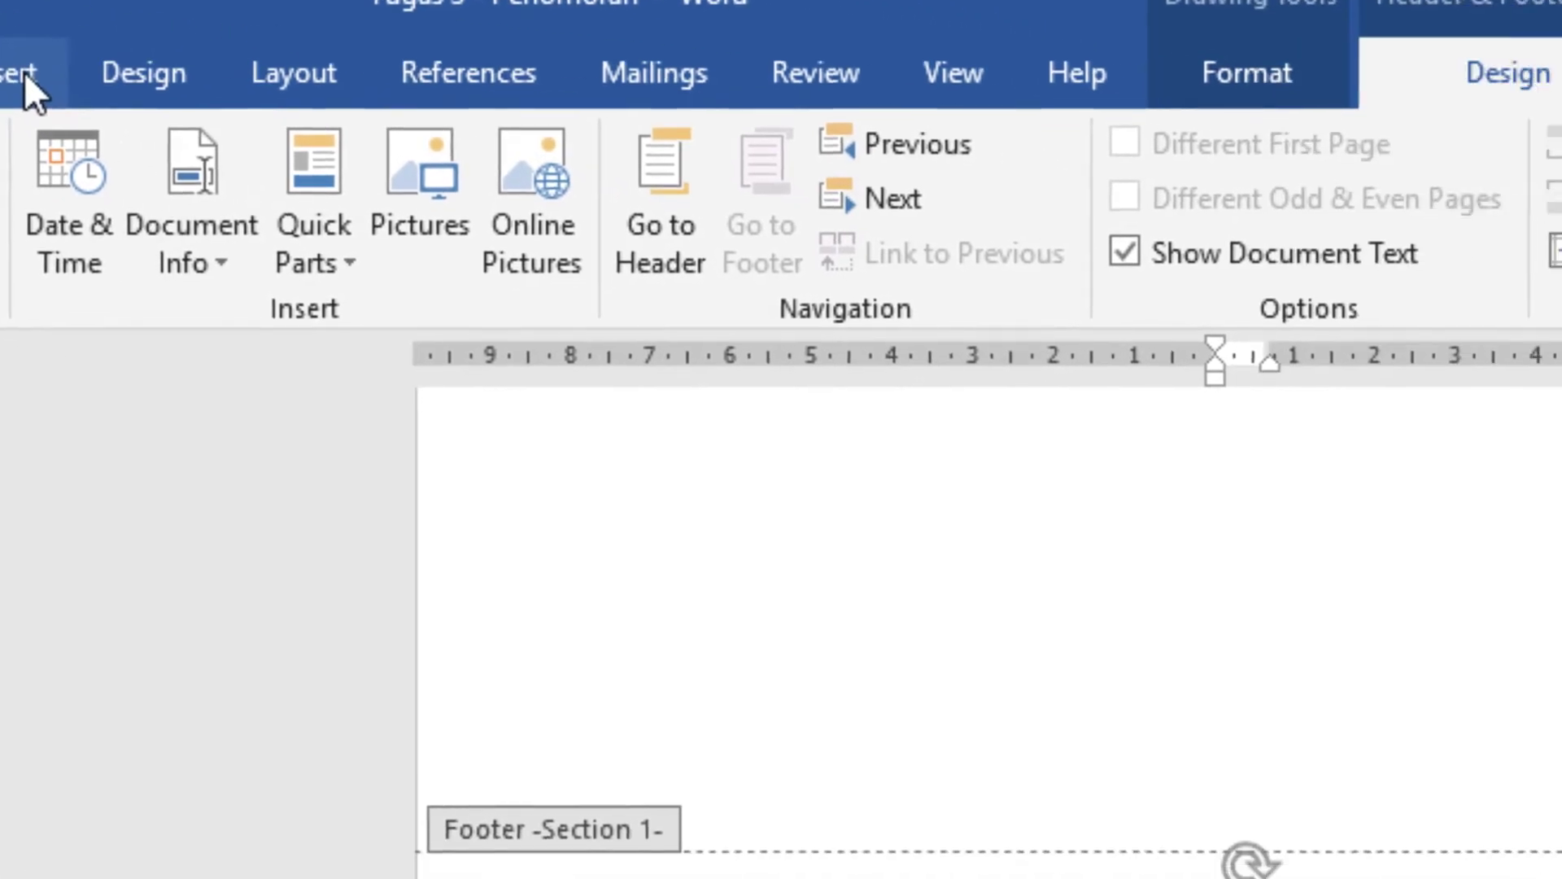
left_click(358, 119)
left_click(1249, 187)
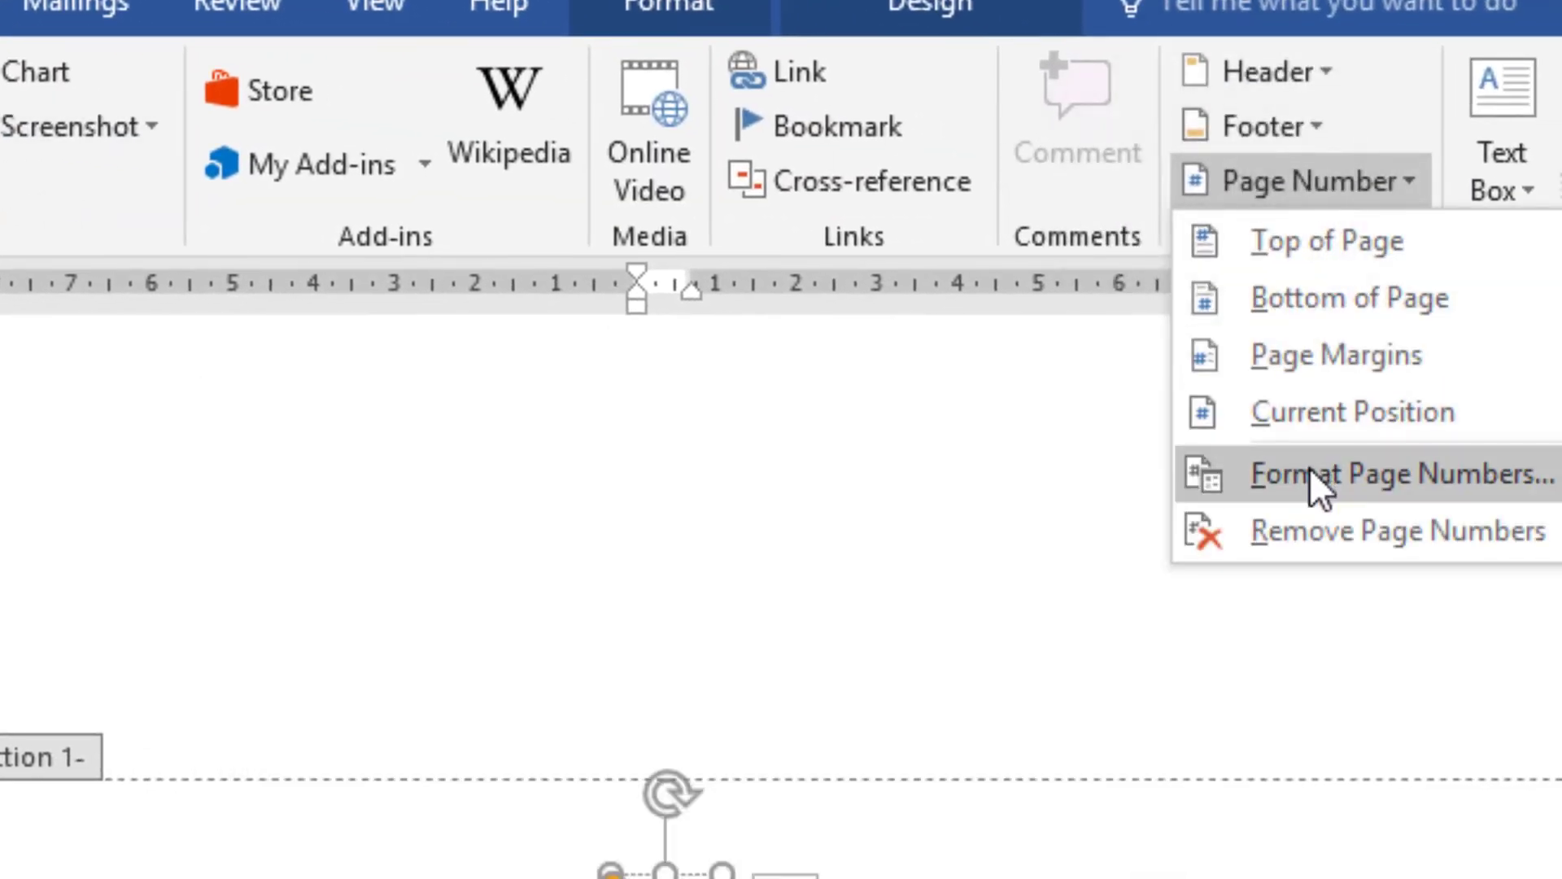
left_click(1310, 472)
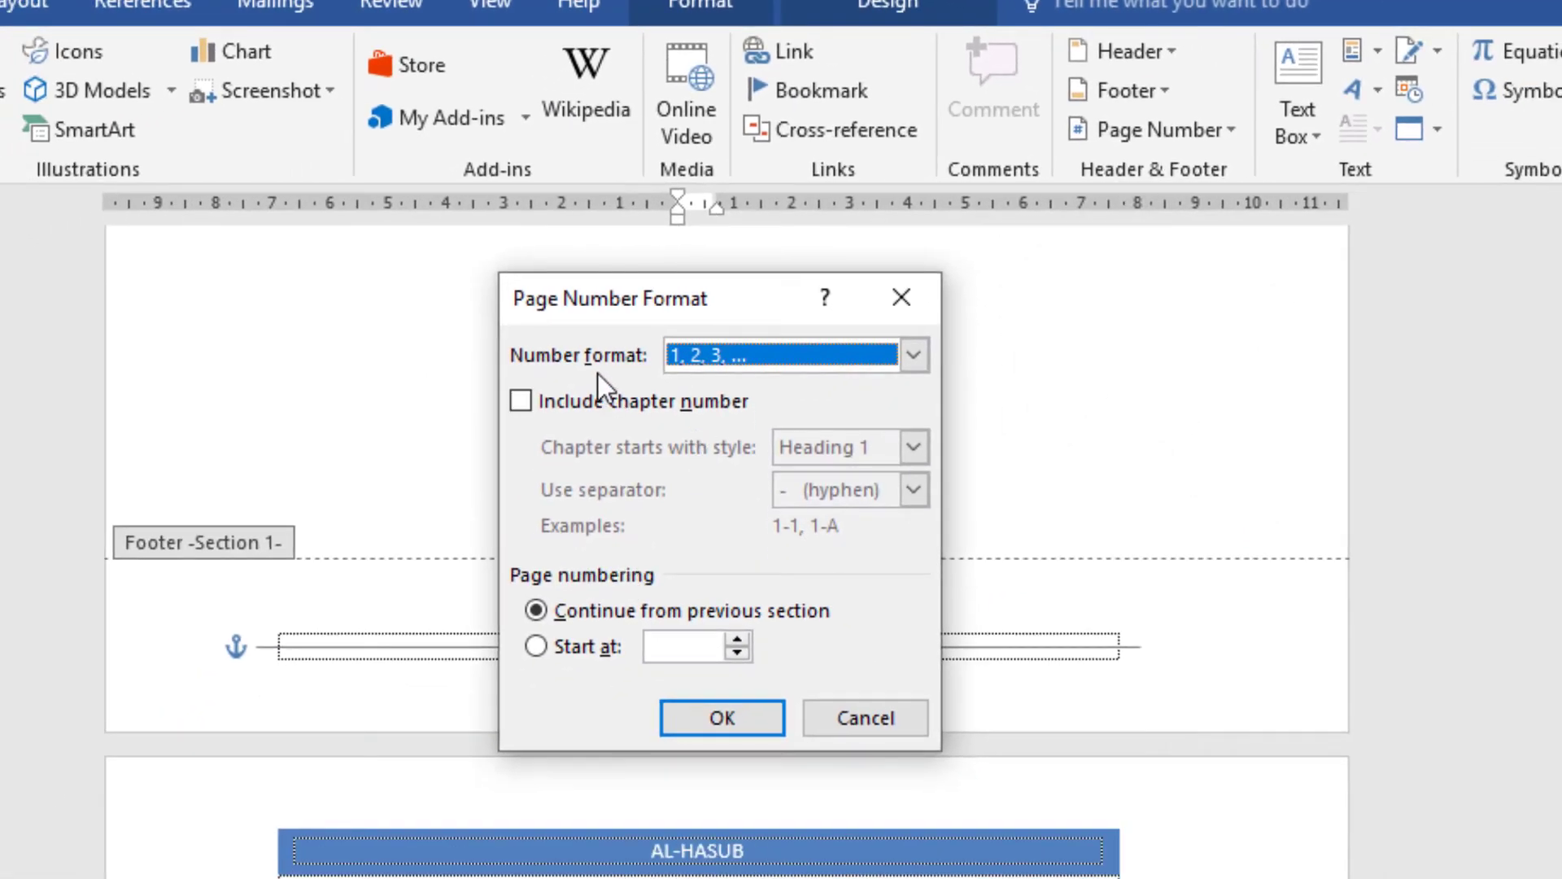
left_click(707, 359)
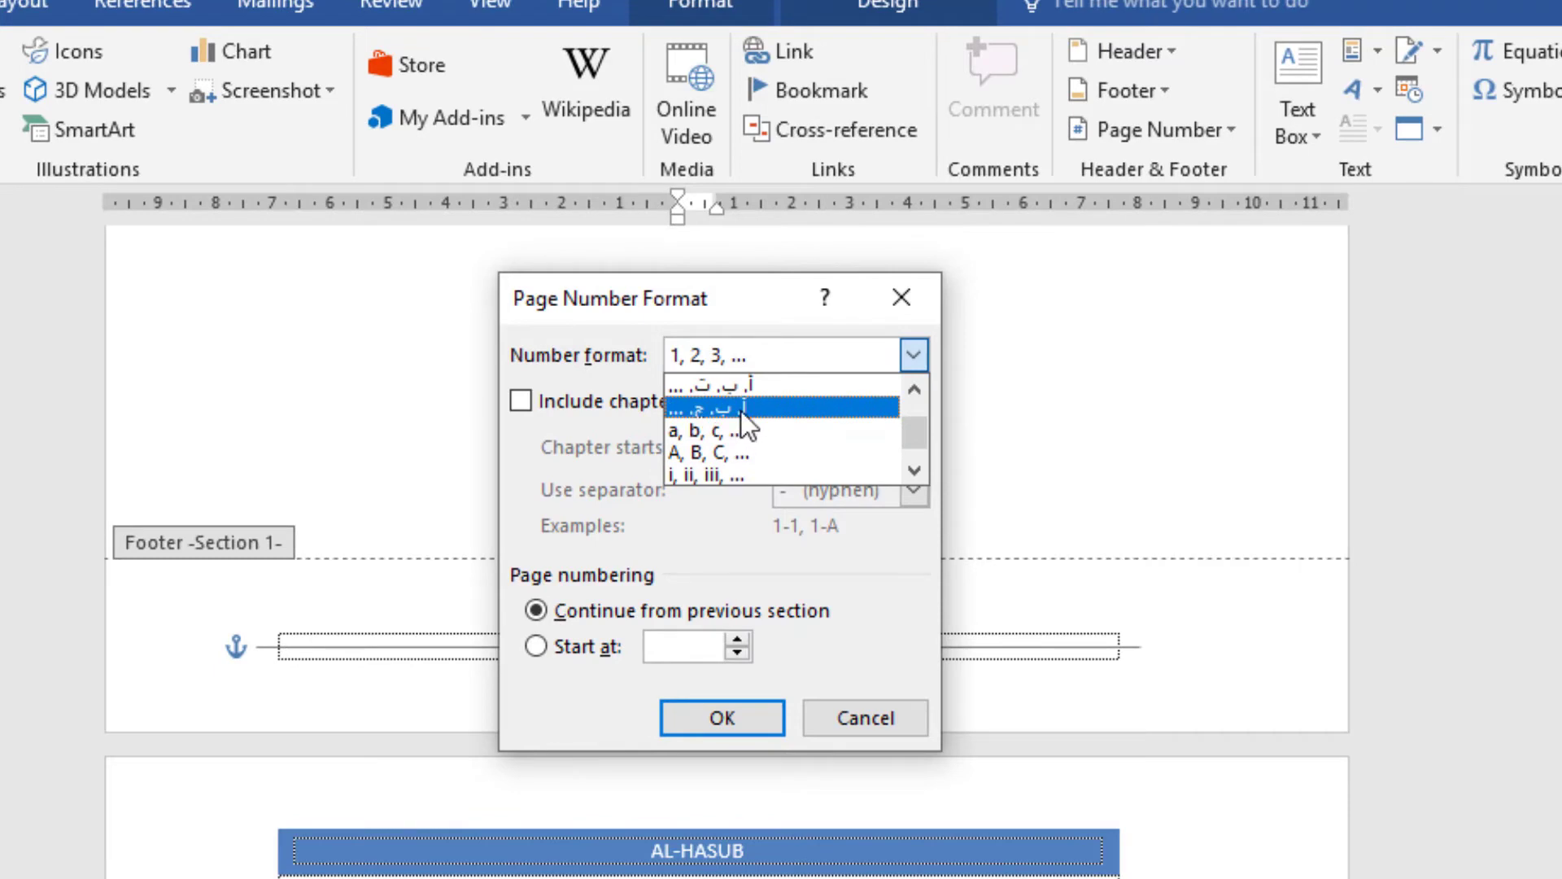
left_click(741, 411)
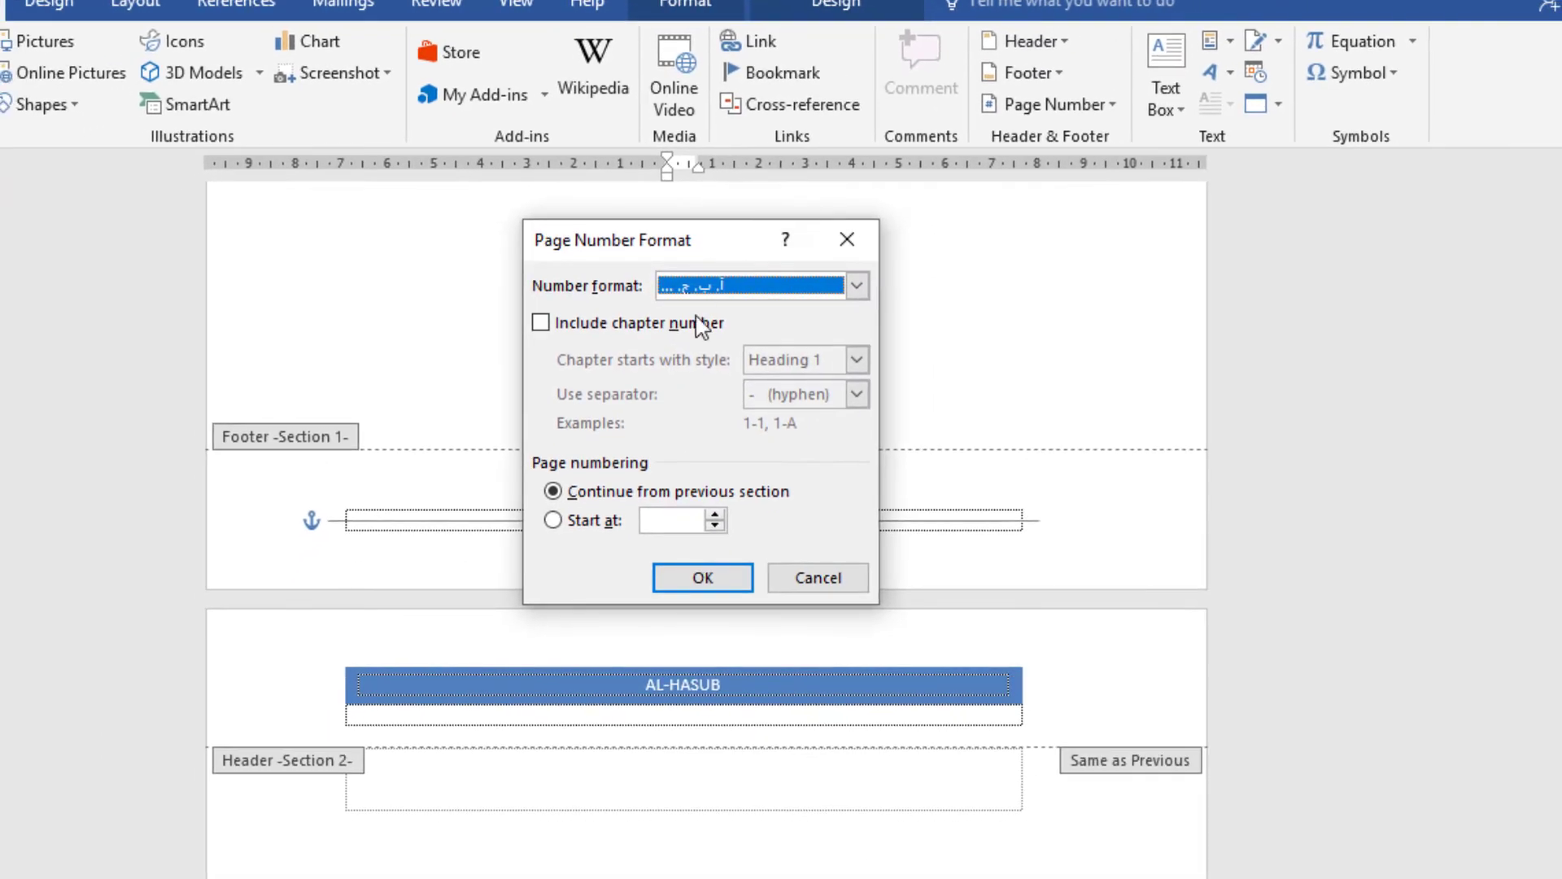
left_click(701, 579)
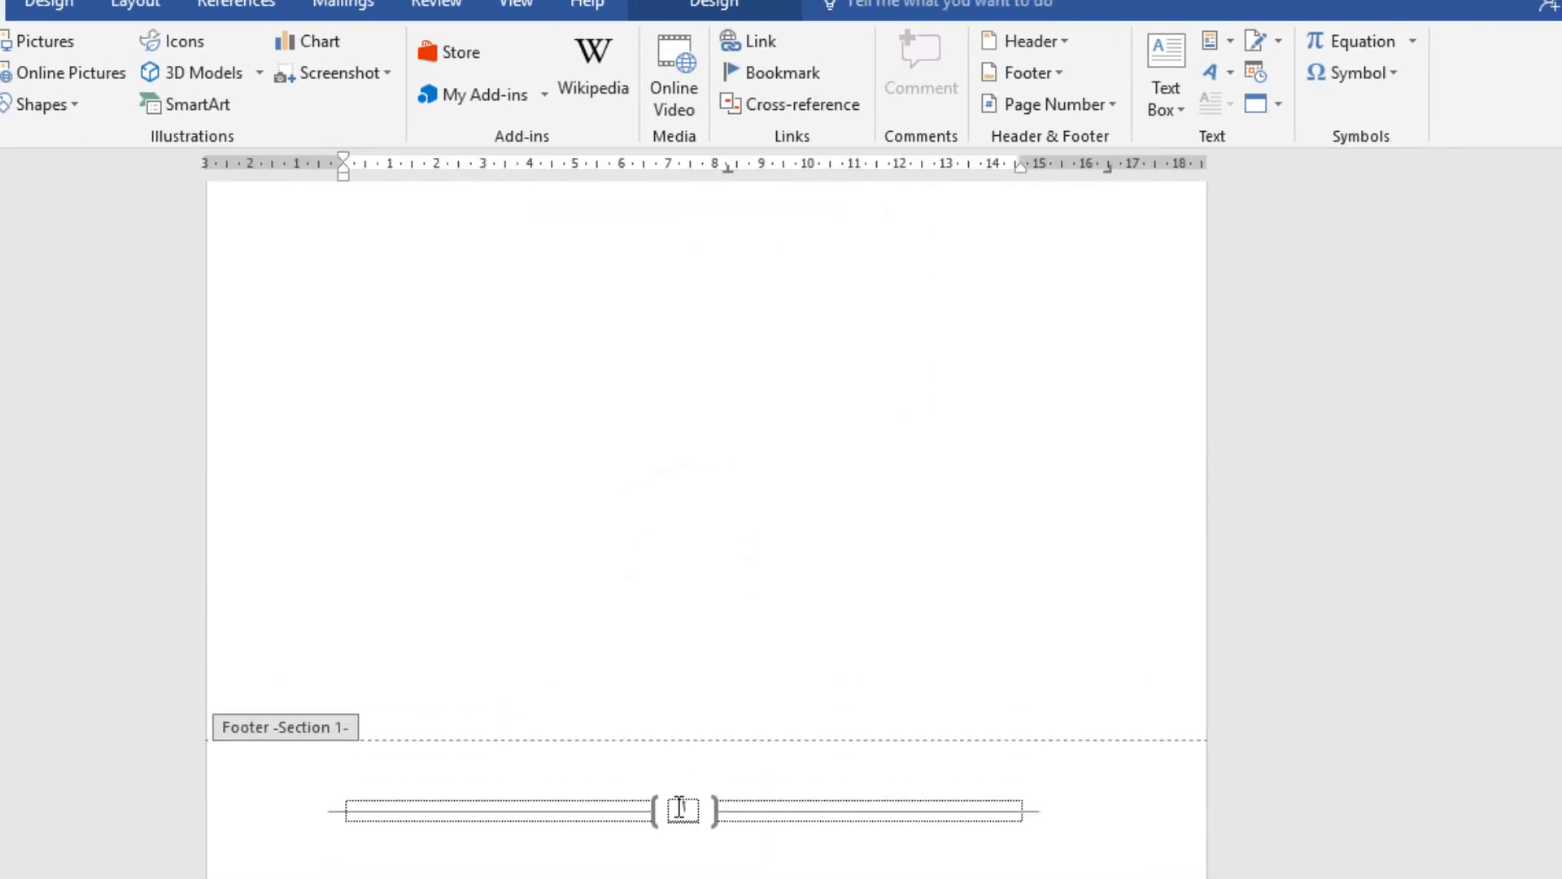
- Enlarge the section 1 page number to font size 26, stretch its bracket shape around it and leave the footer
left_click(680, 808)
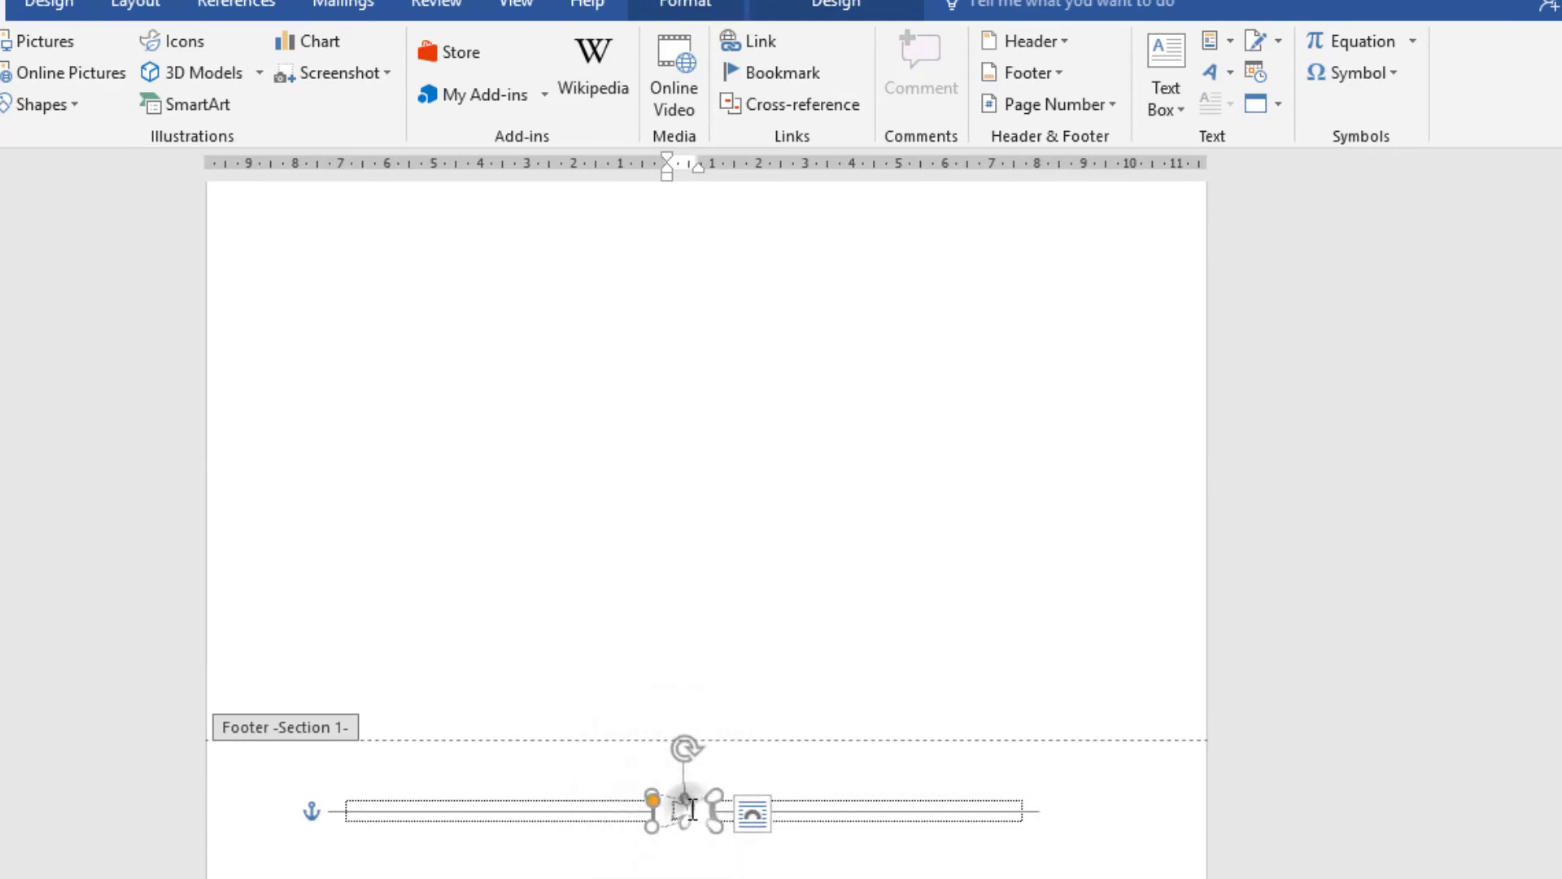
double_click(693, 810)
double_click(687, 809)
left_click_drag(717, 791, 733, 773)
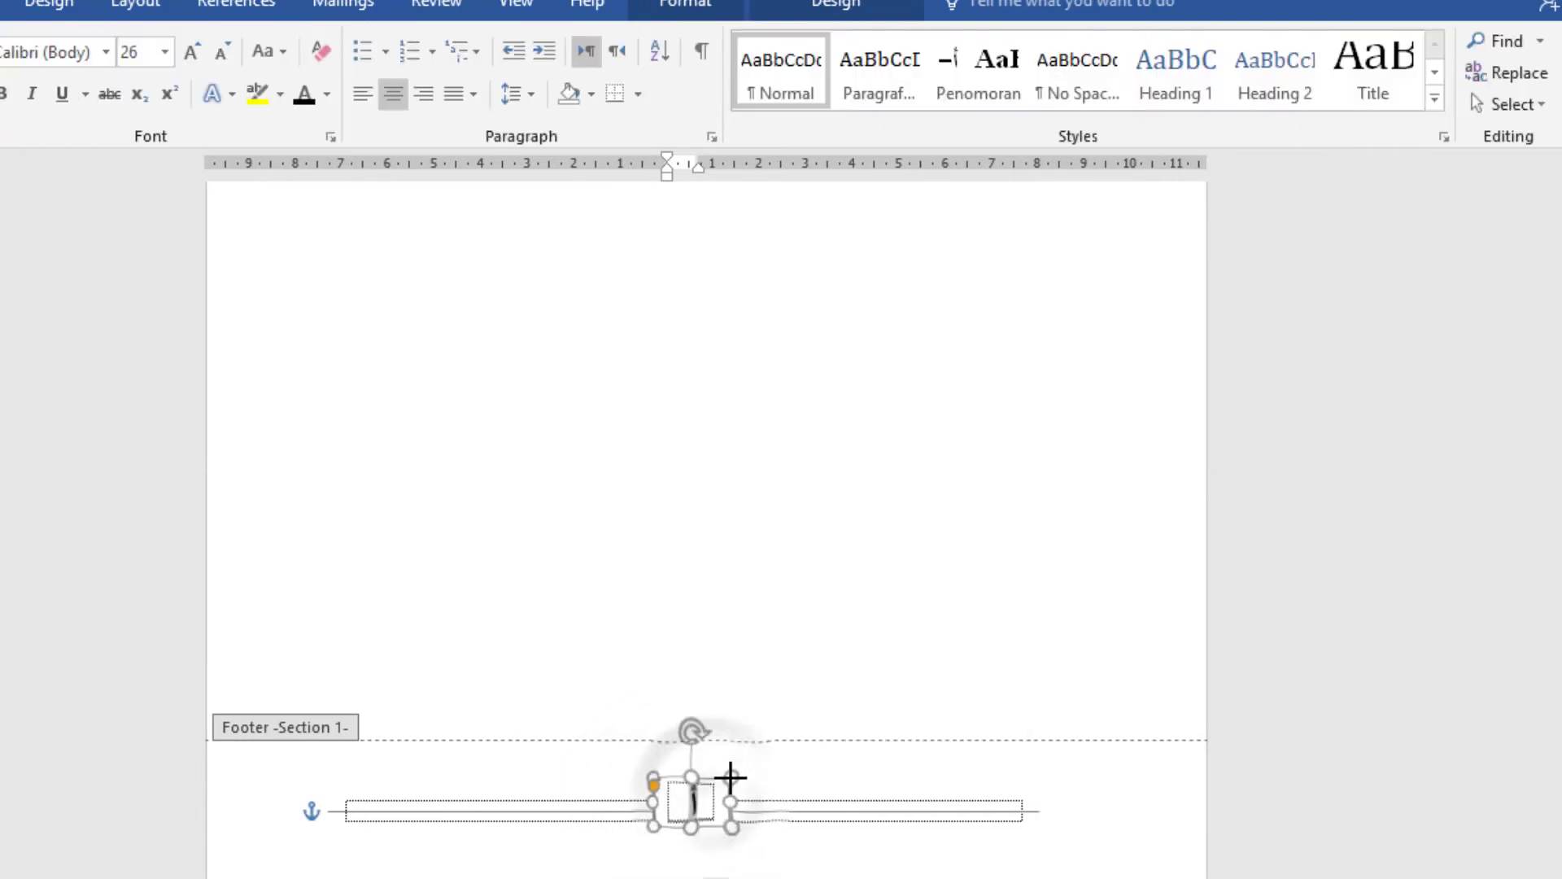
double_click(748, 695)
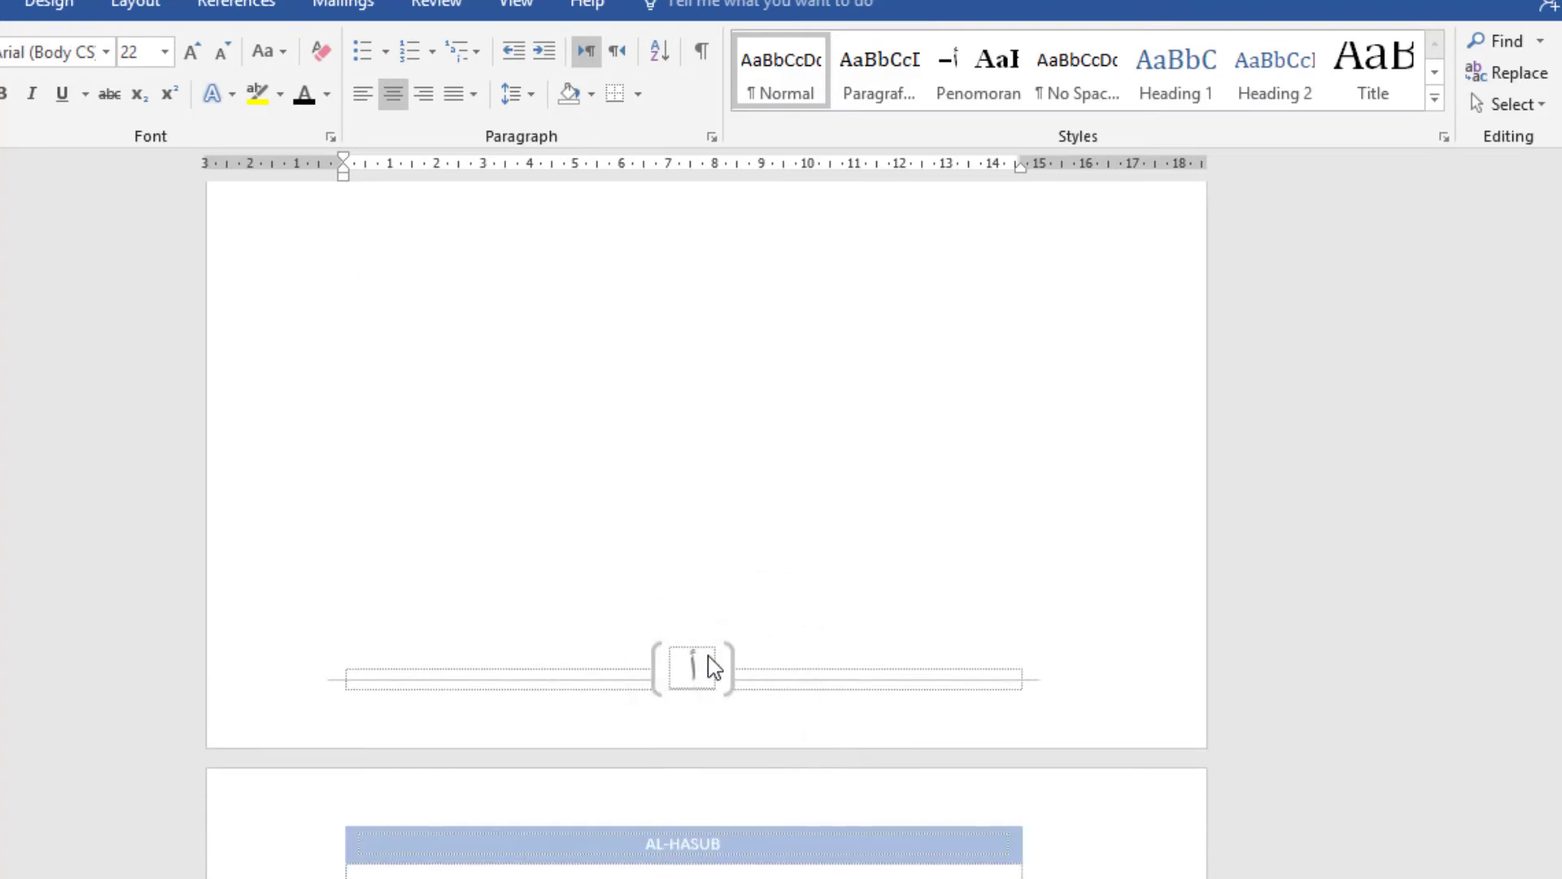
- Insert a page break after the last "الحاسوب" line on page one and check the following pages
double_click(725, 548)
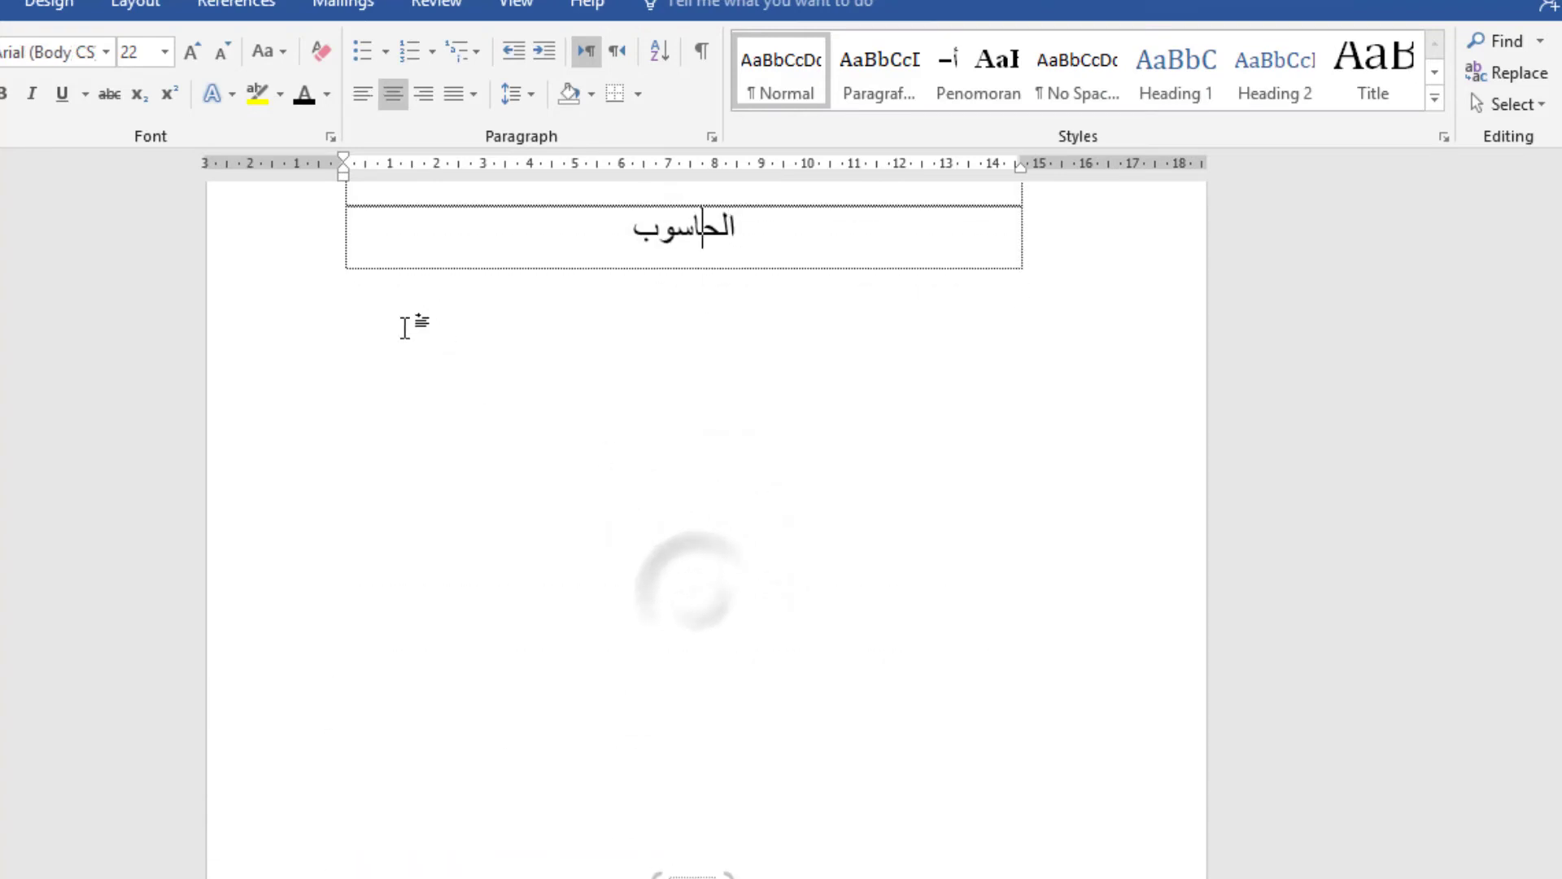
left_click(671, 389)
left_click(622, 236)
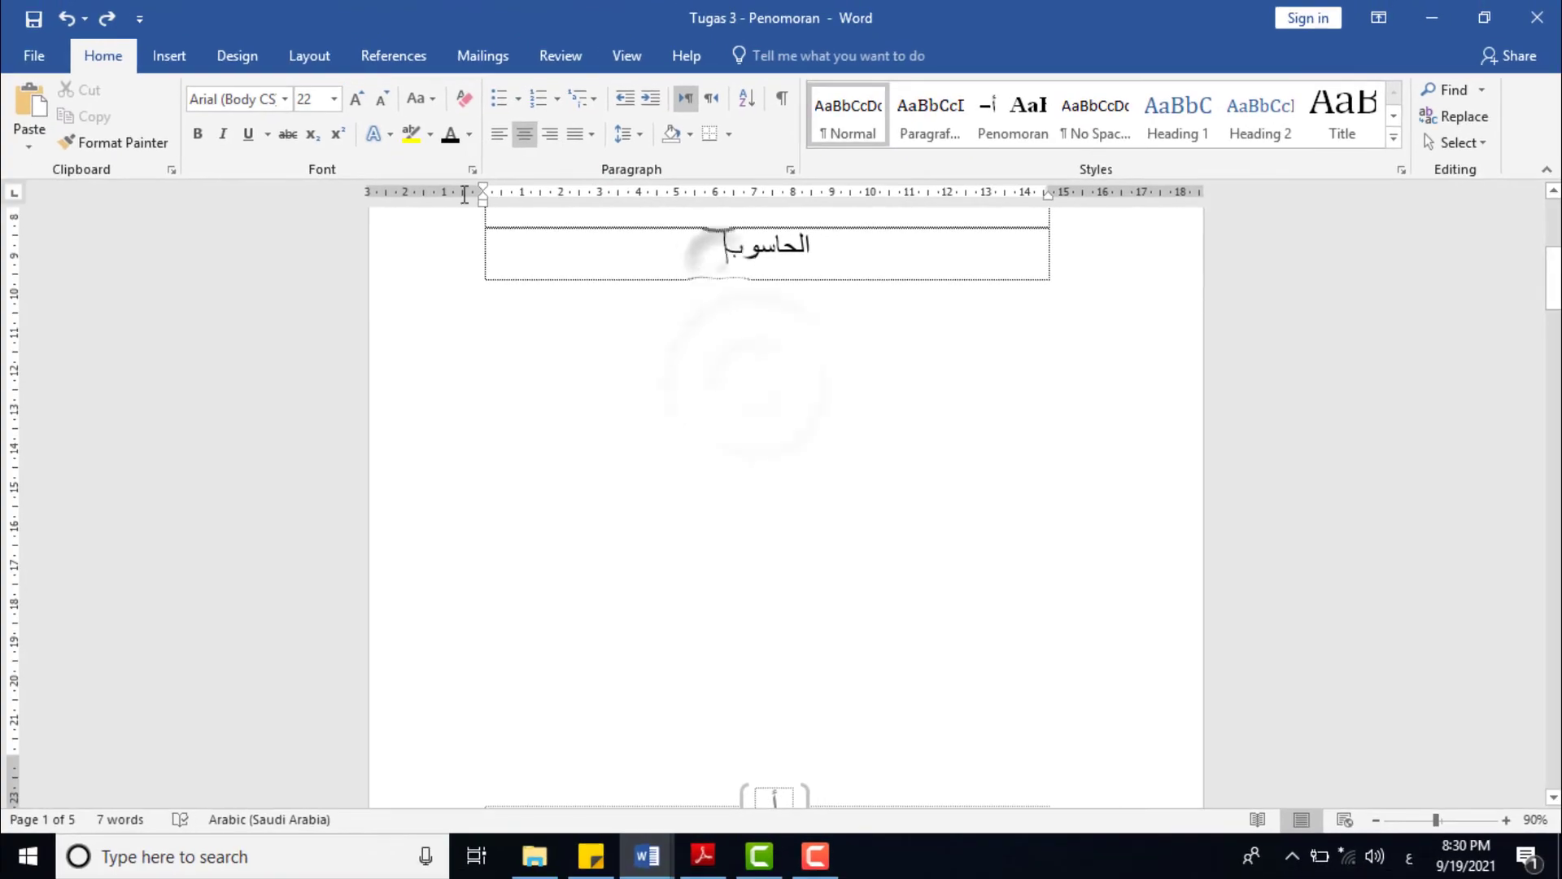
left_click(171, 54)
left_click(68, 118)
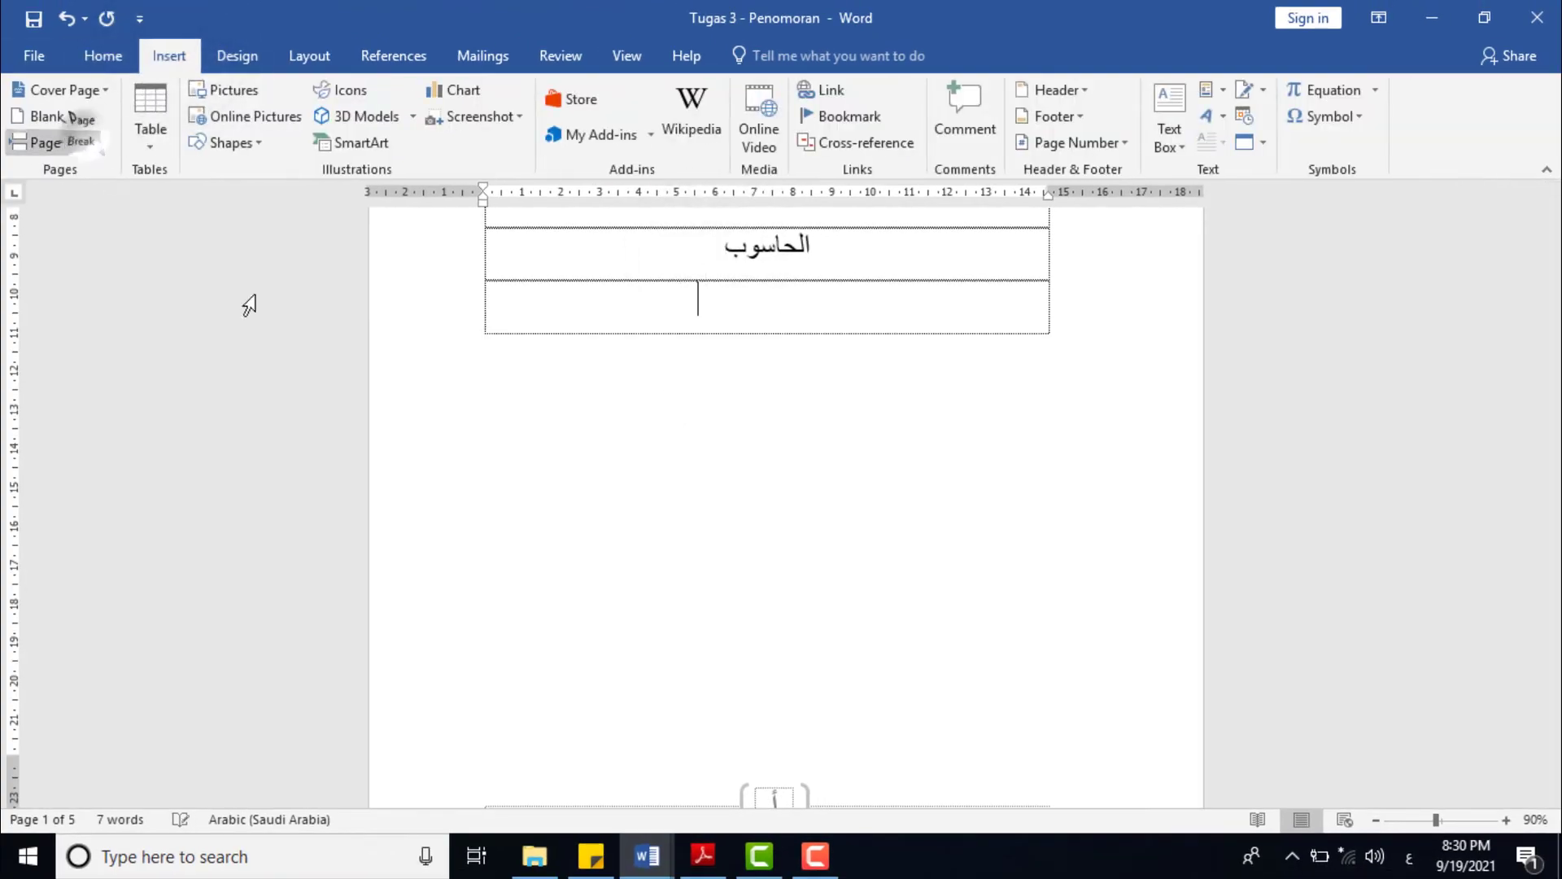
scroll(723, 534, "down", 16)
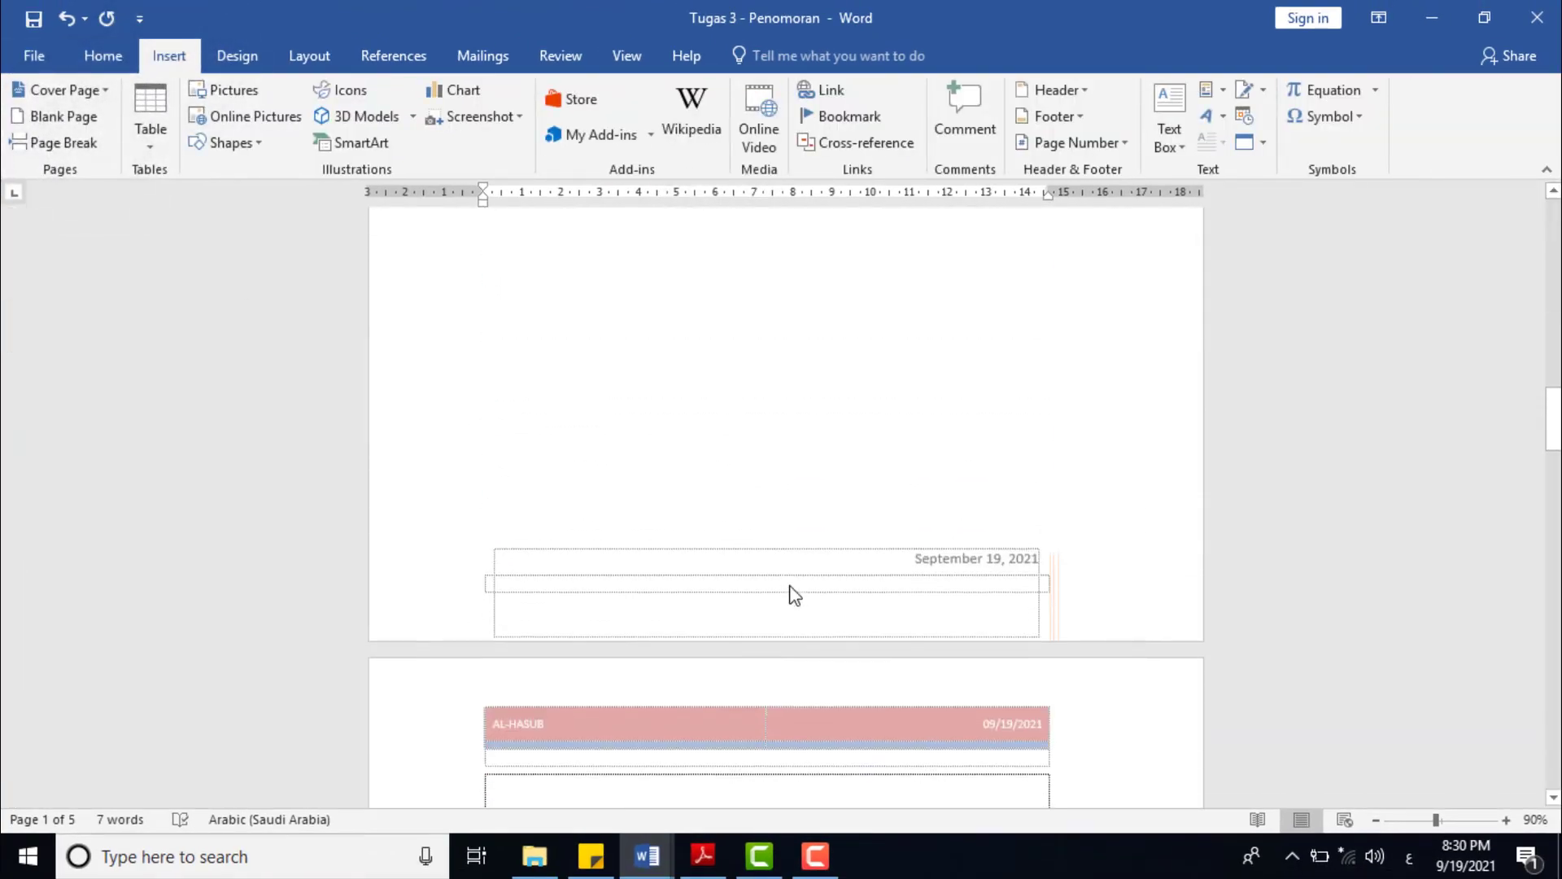
- Insert two more page breaks in section 1 so that it spans three pages, checking the footers of the following pages
scroll(794, 592, "down", 3)
scroll(815, 579, "up", 15)
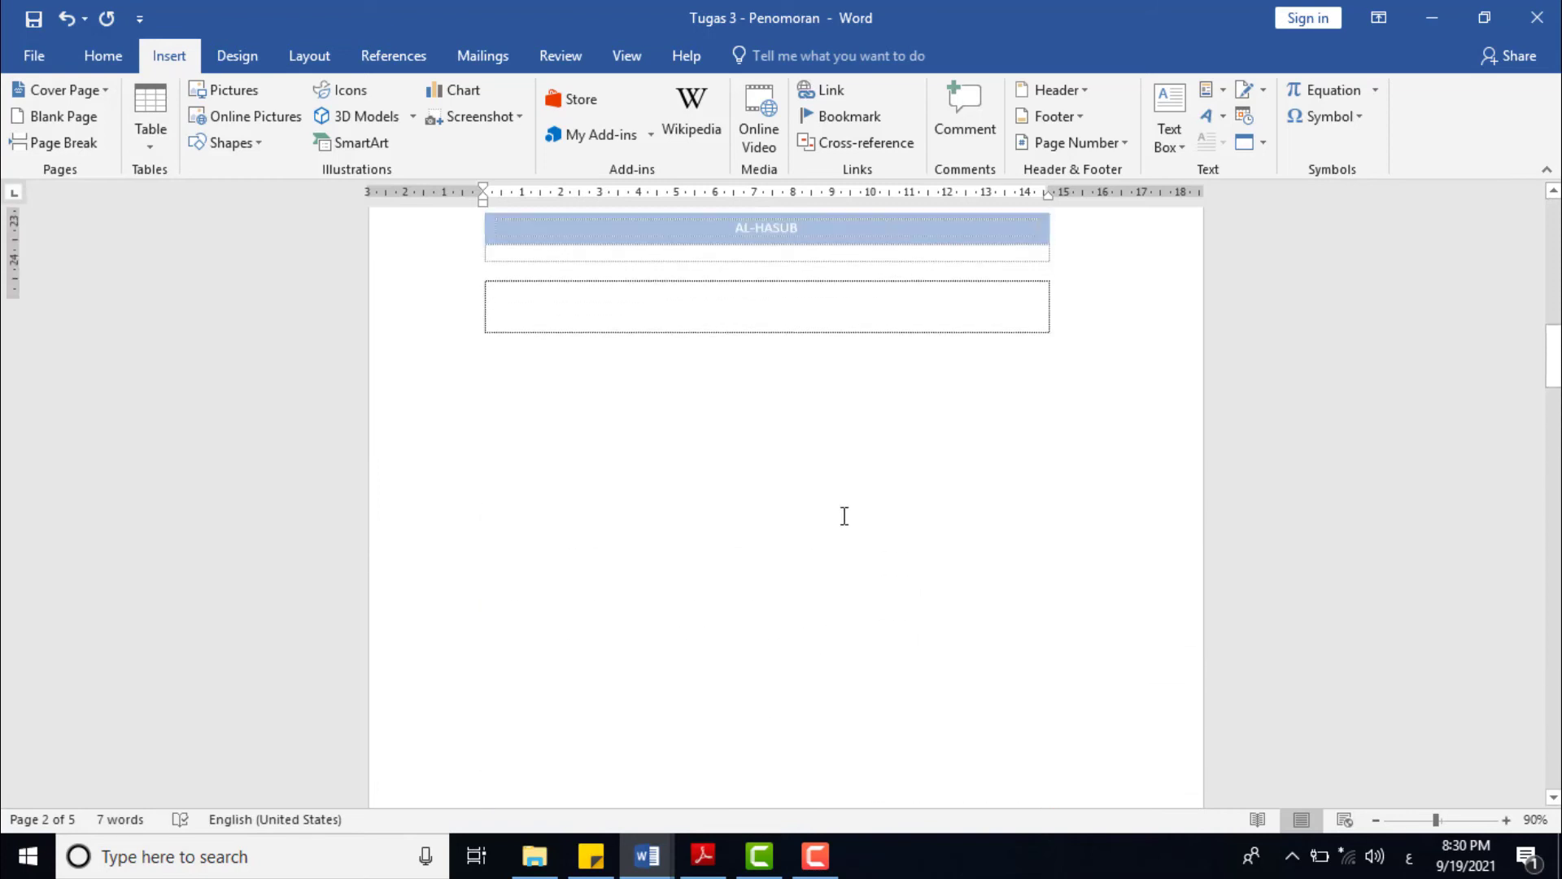
scroll(771, 546, "down", 5)
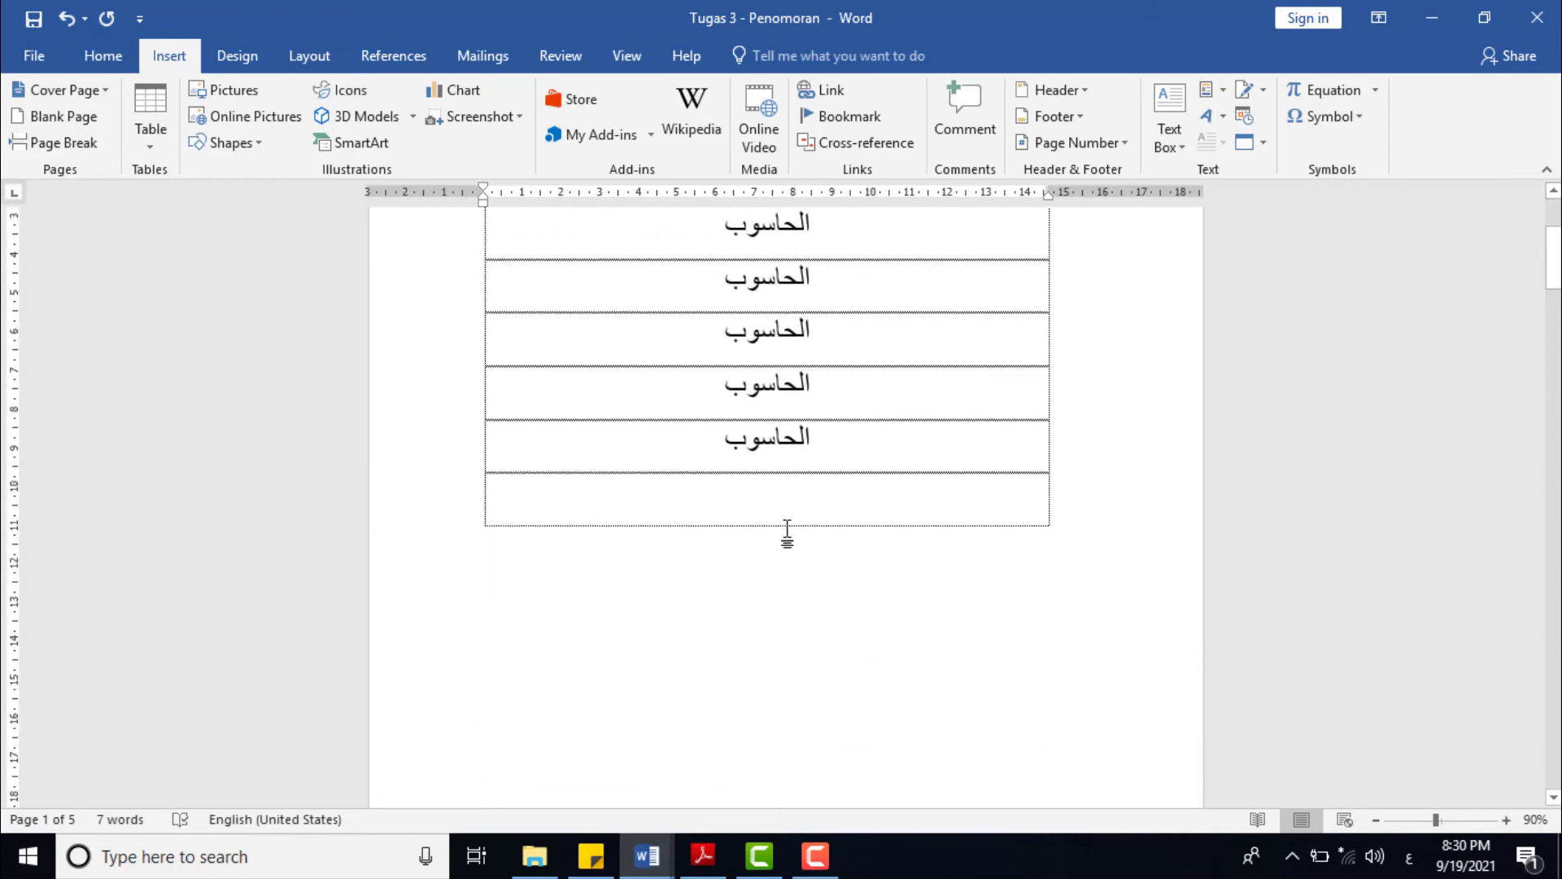
left_click(59, 145)
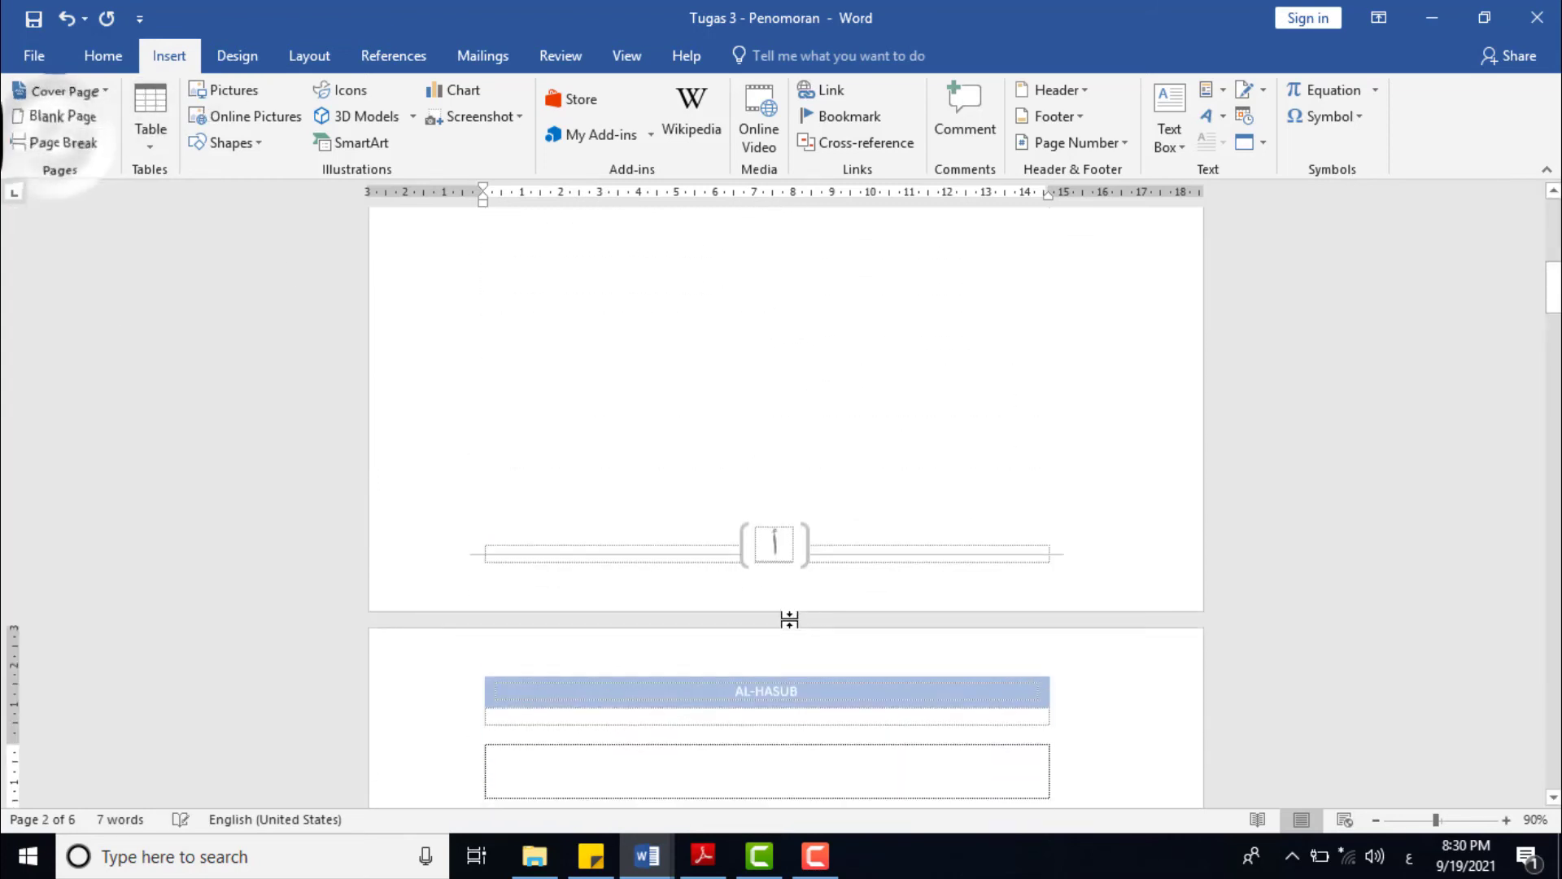
scroll(791, 629, "down", 15)
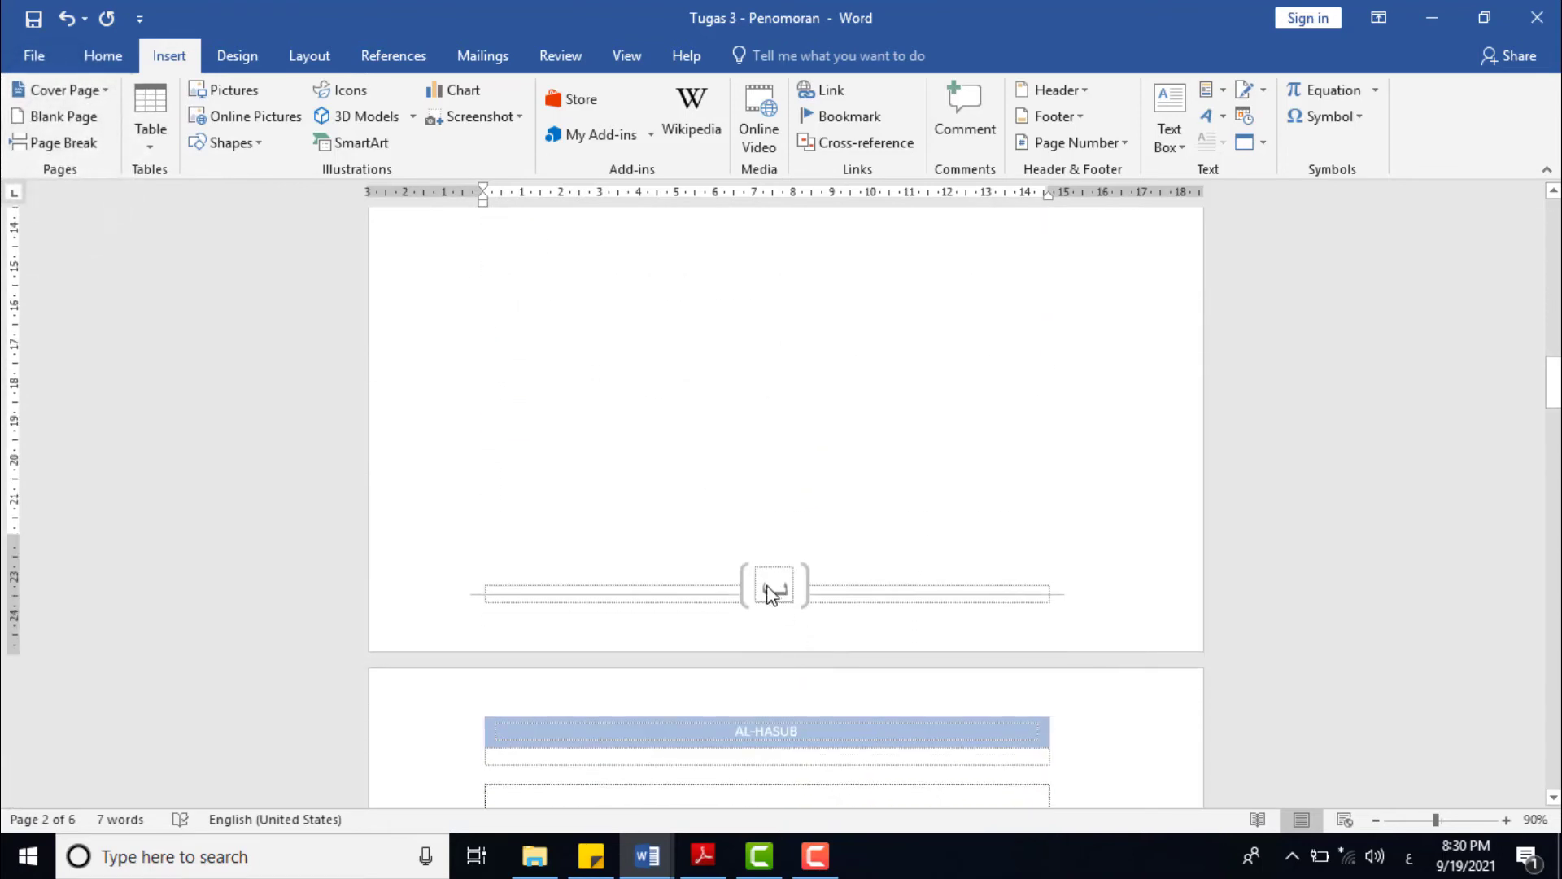
scroll(772, 593, "down", 15)
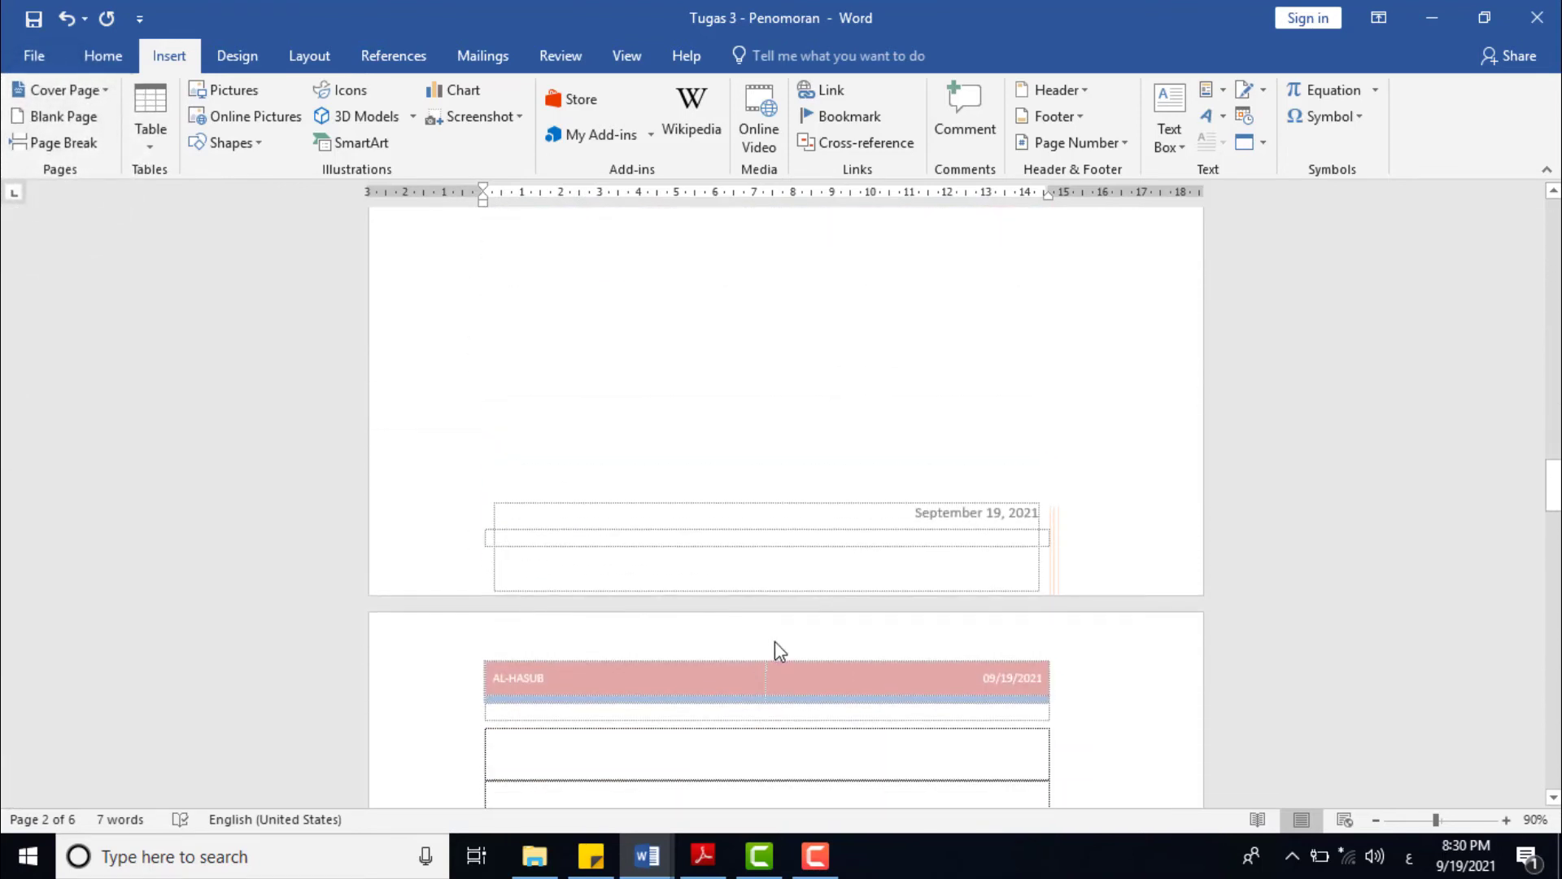
scroll(775, 641, "down", 15)
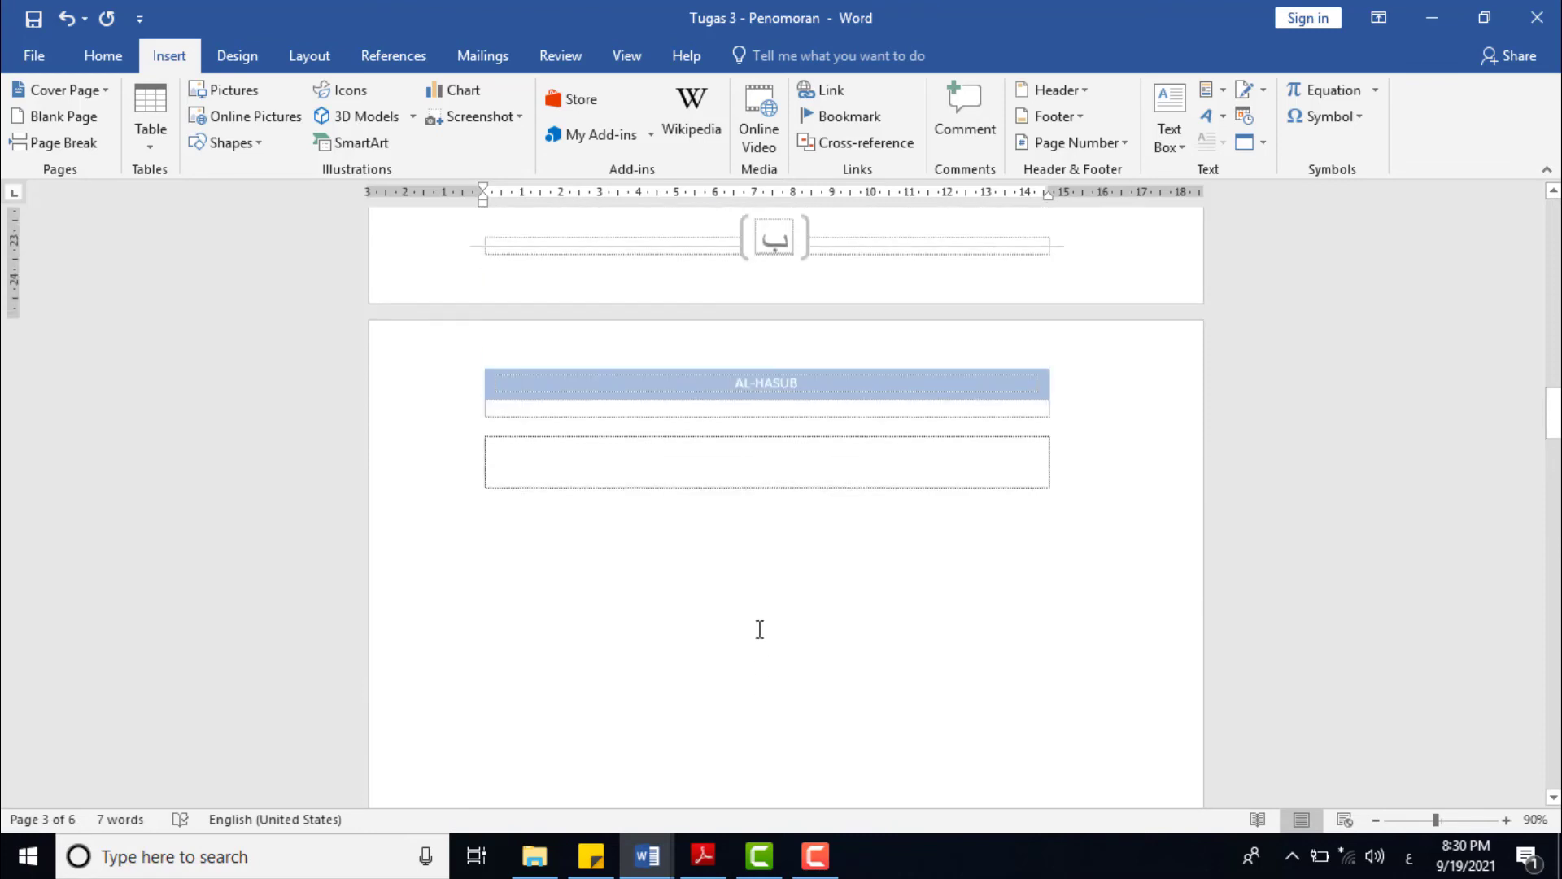
scroll(760, 630, "up", 3)
left_click(51, 145)
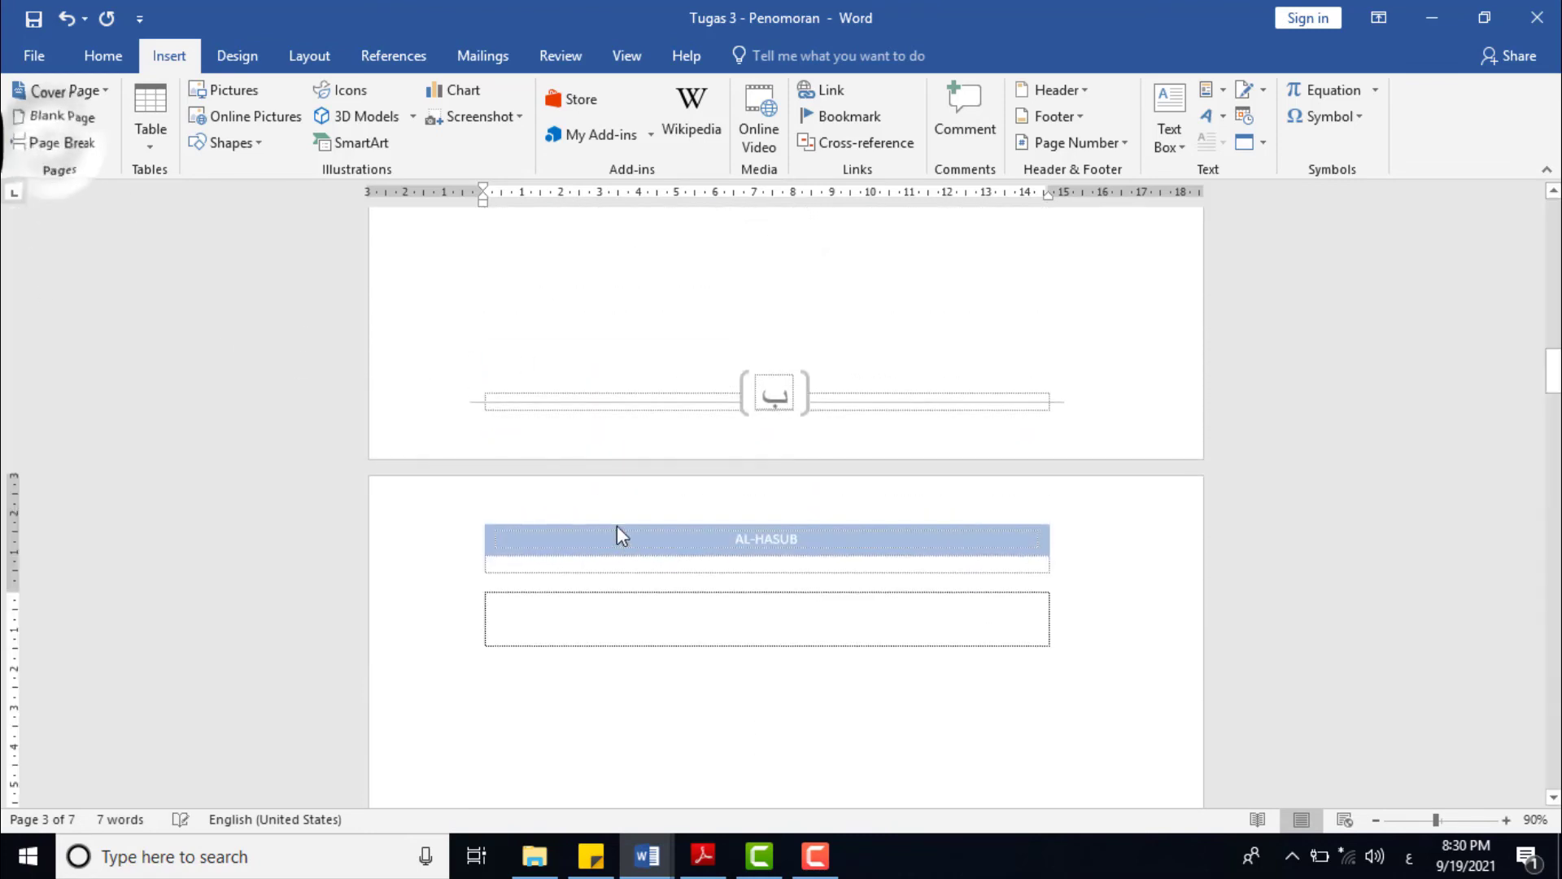
scroll(481, 611, "down", 15)
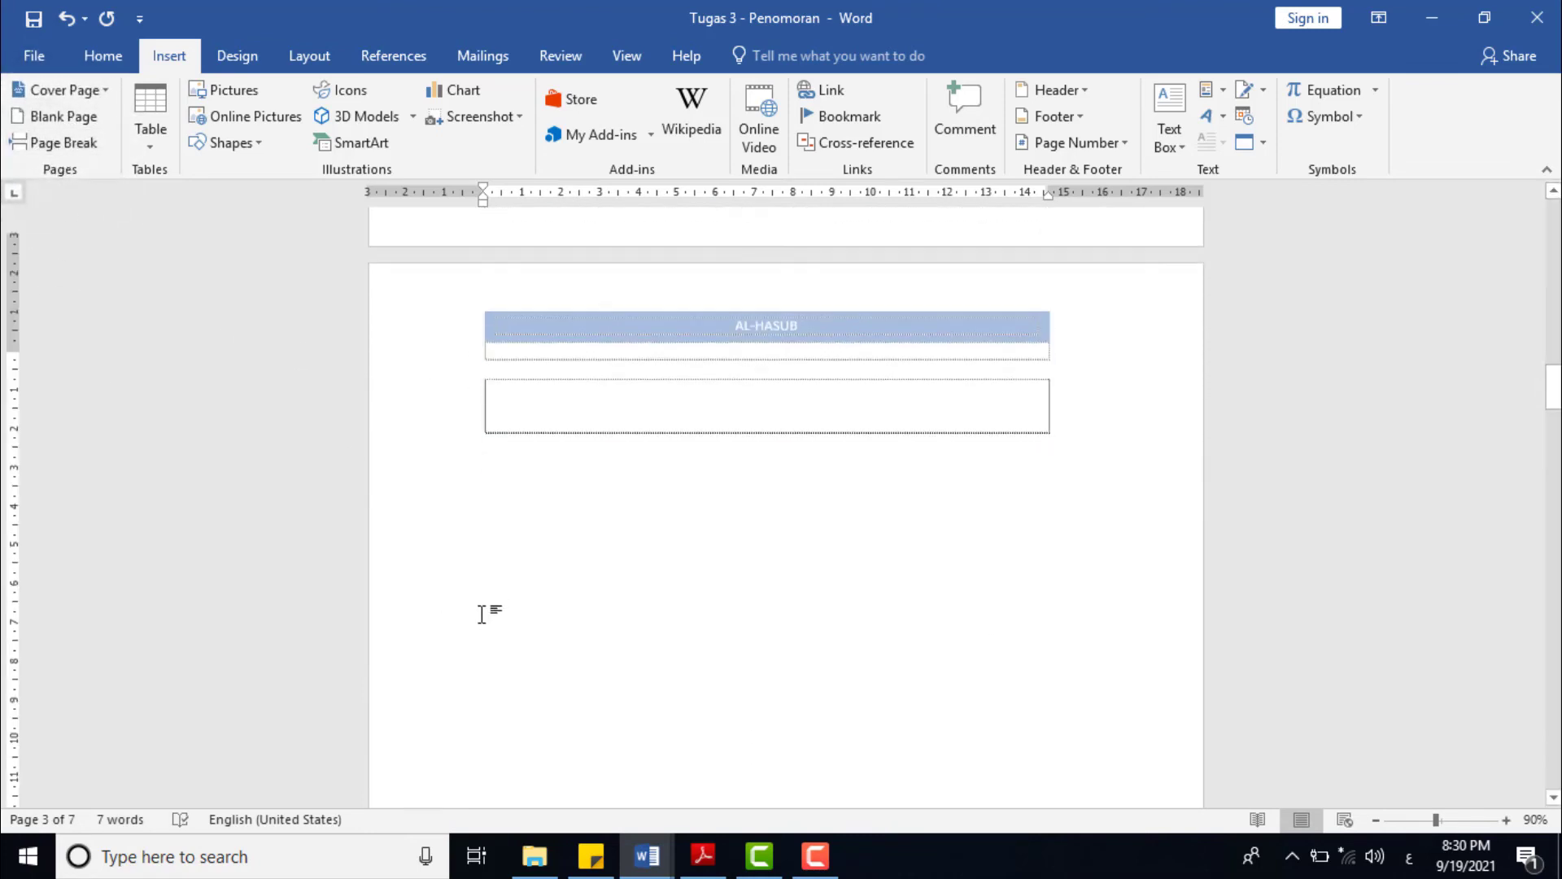
- Examine the page number in the section 1 footer on page three and leave the footer
double_click(779, 480)
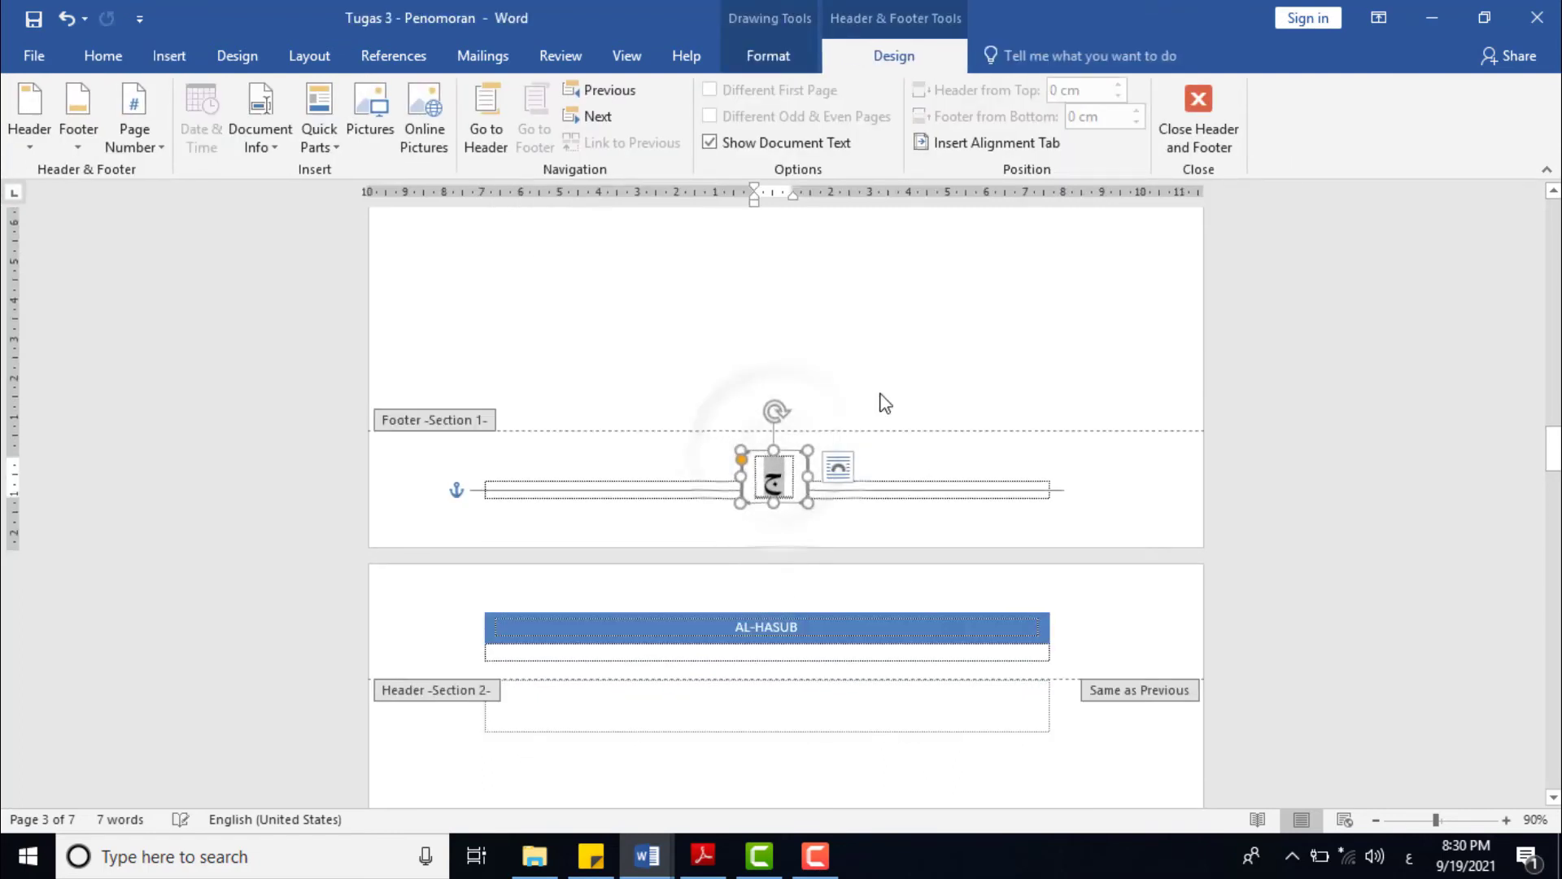
scroll(748, 627, "down", 3)
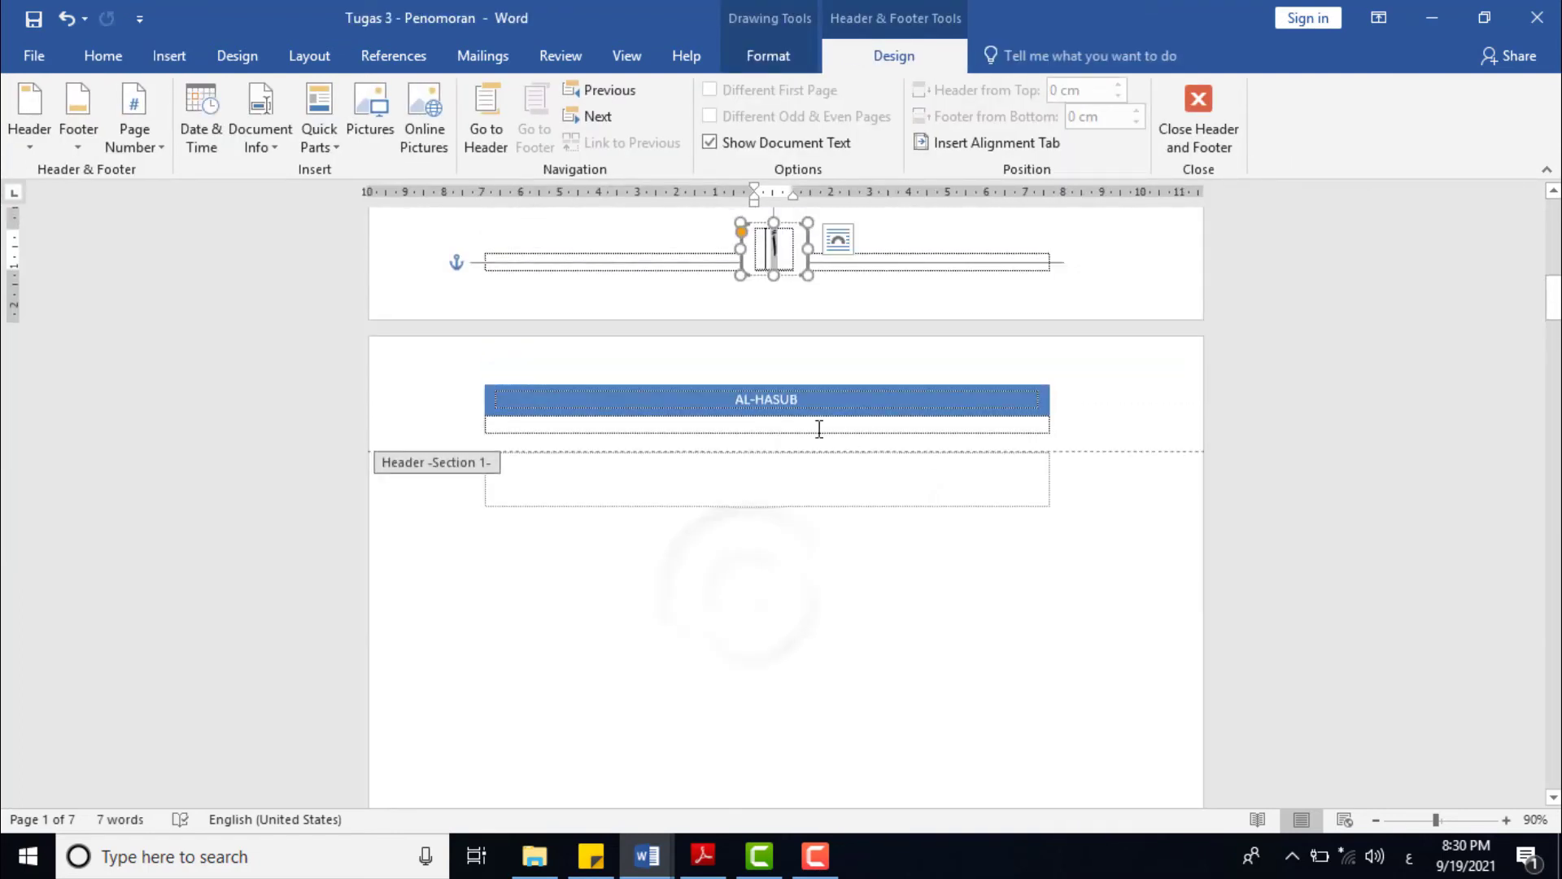
double_click(788, 551)
- Replace the section 2 date footer with a centred bottom-of-page number in the style decorated with three dots
scroll(789, 555, "down", 2)
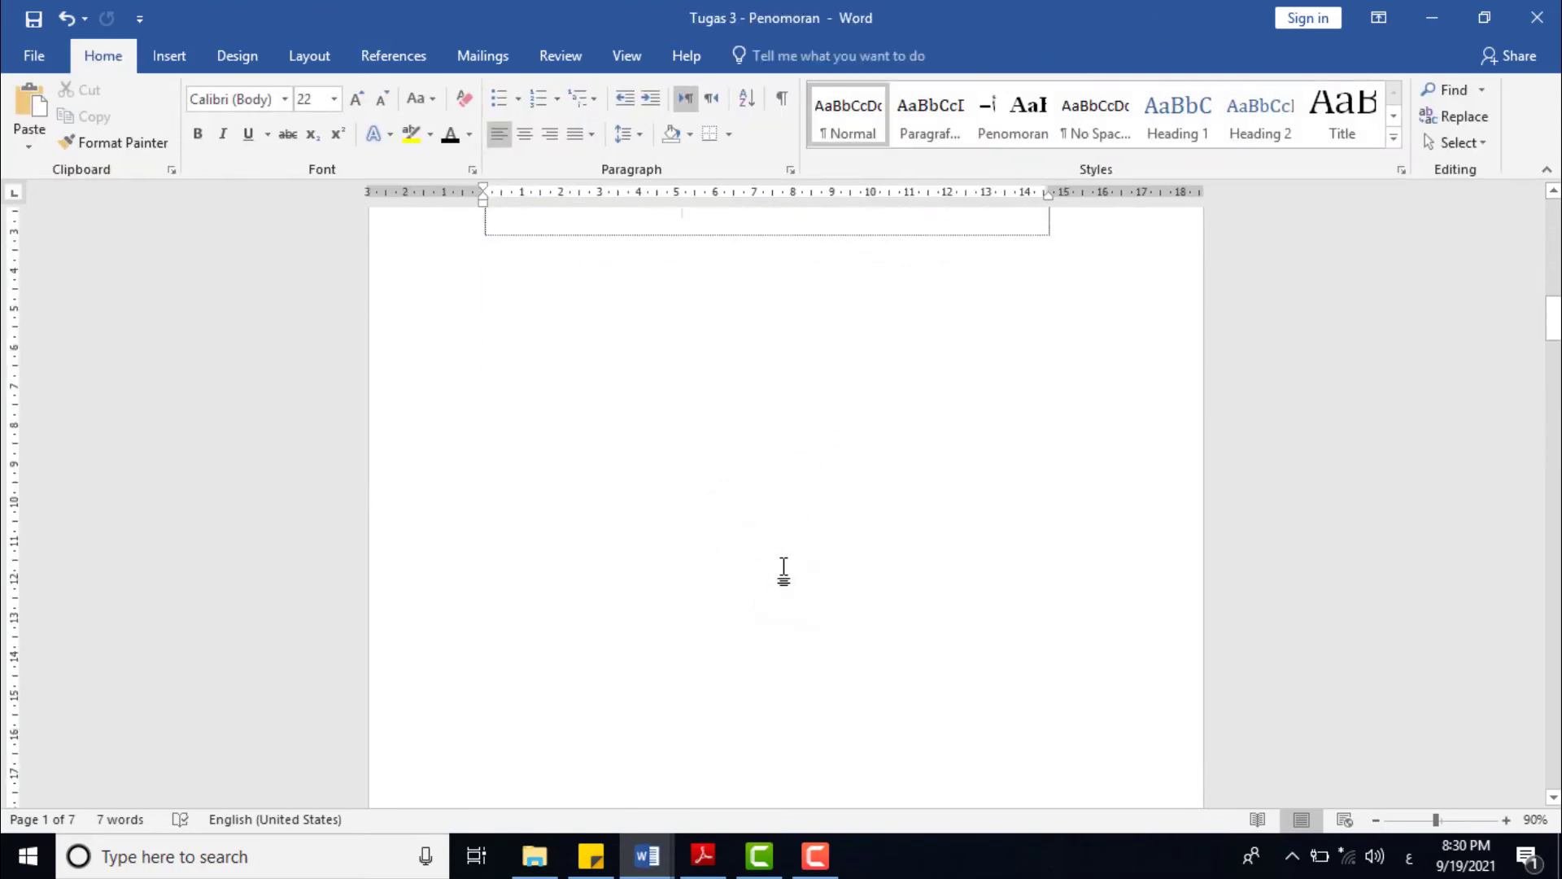
scroll(785, 570, "down", 10)
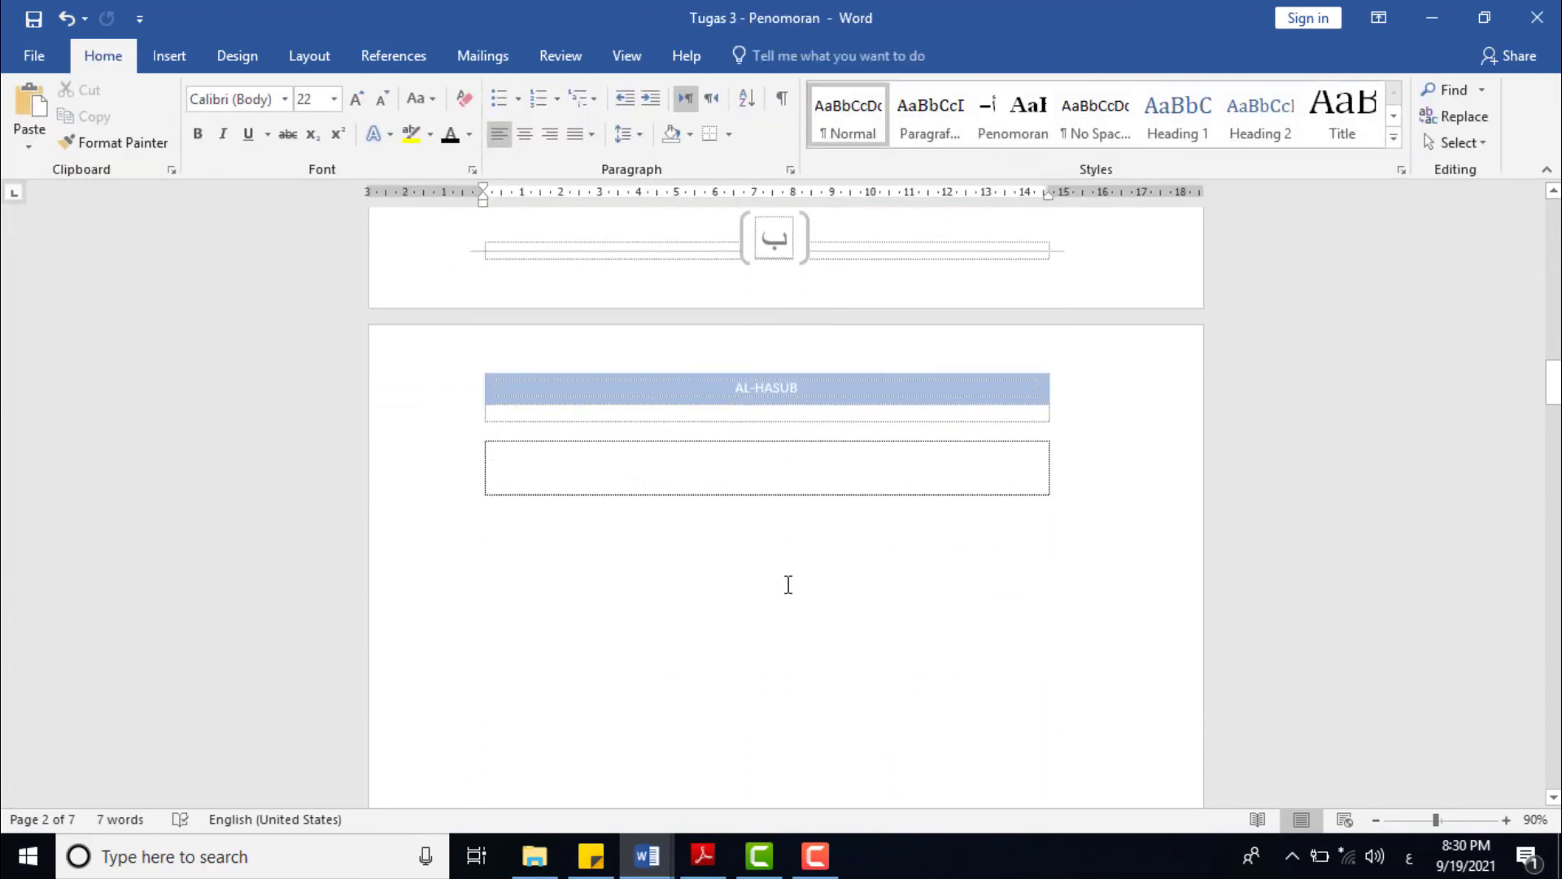
scroll(786, 618, "down", 12)
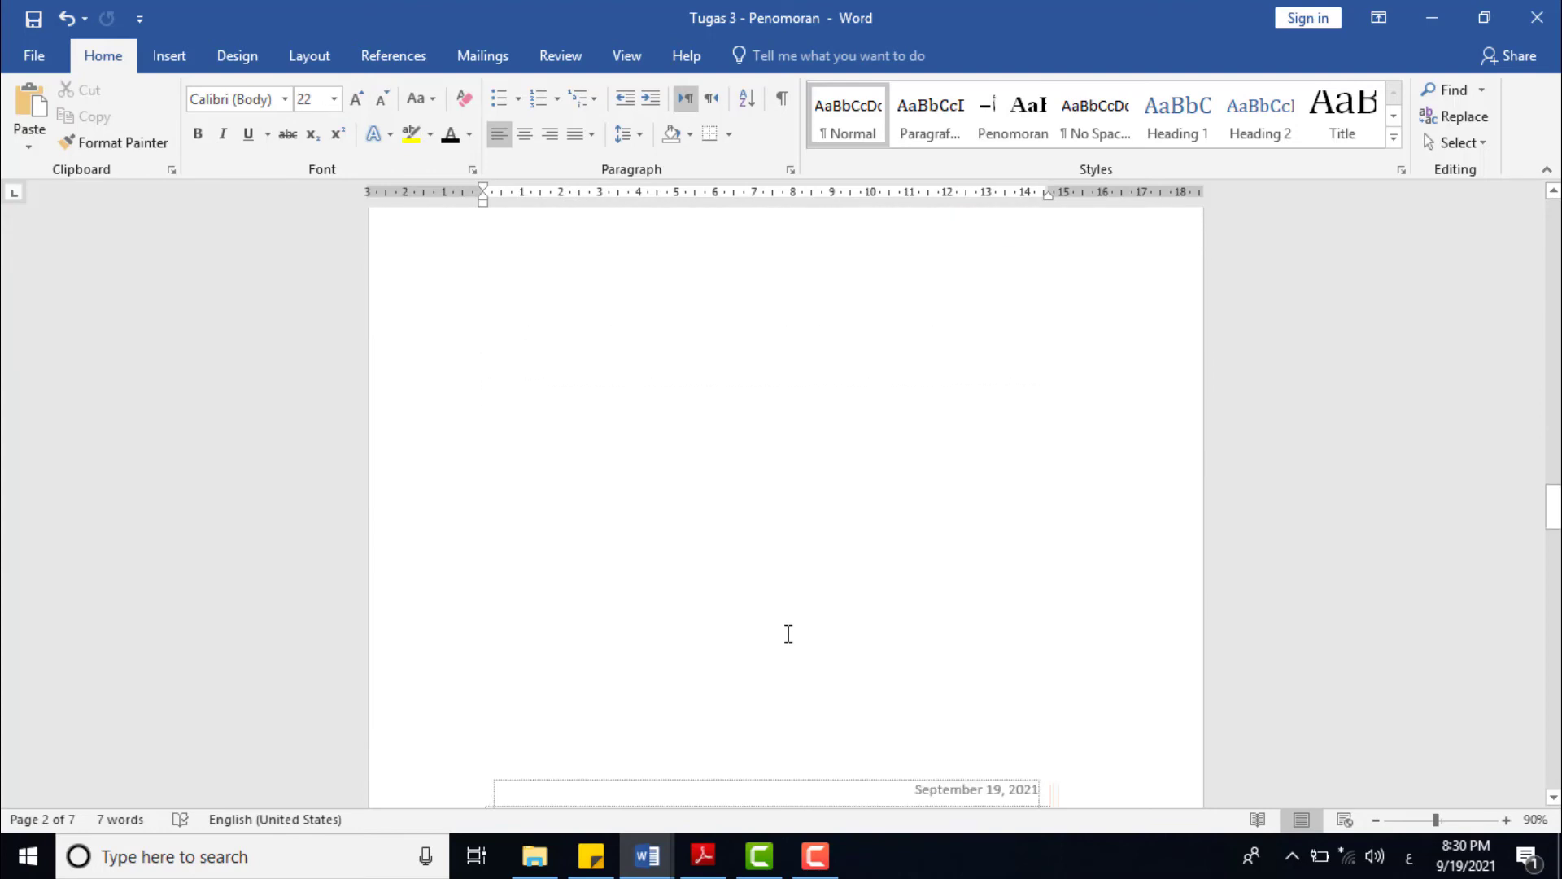
double_click(795, 558)
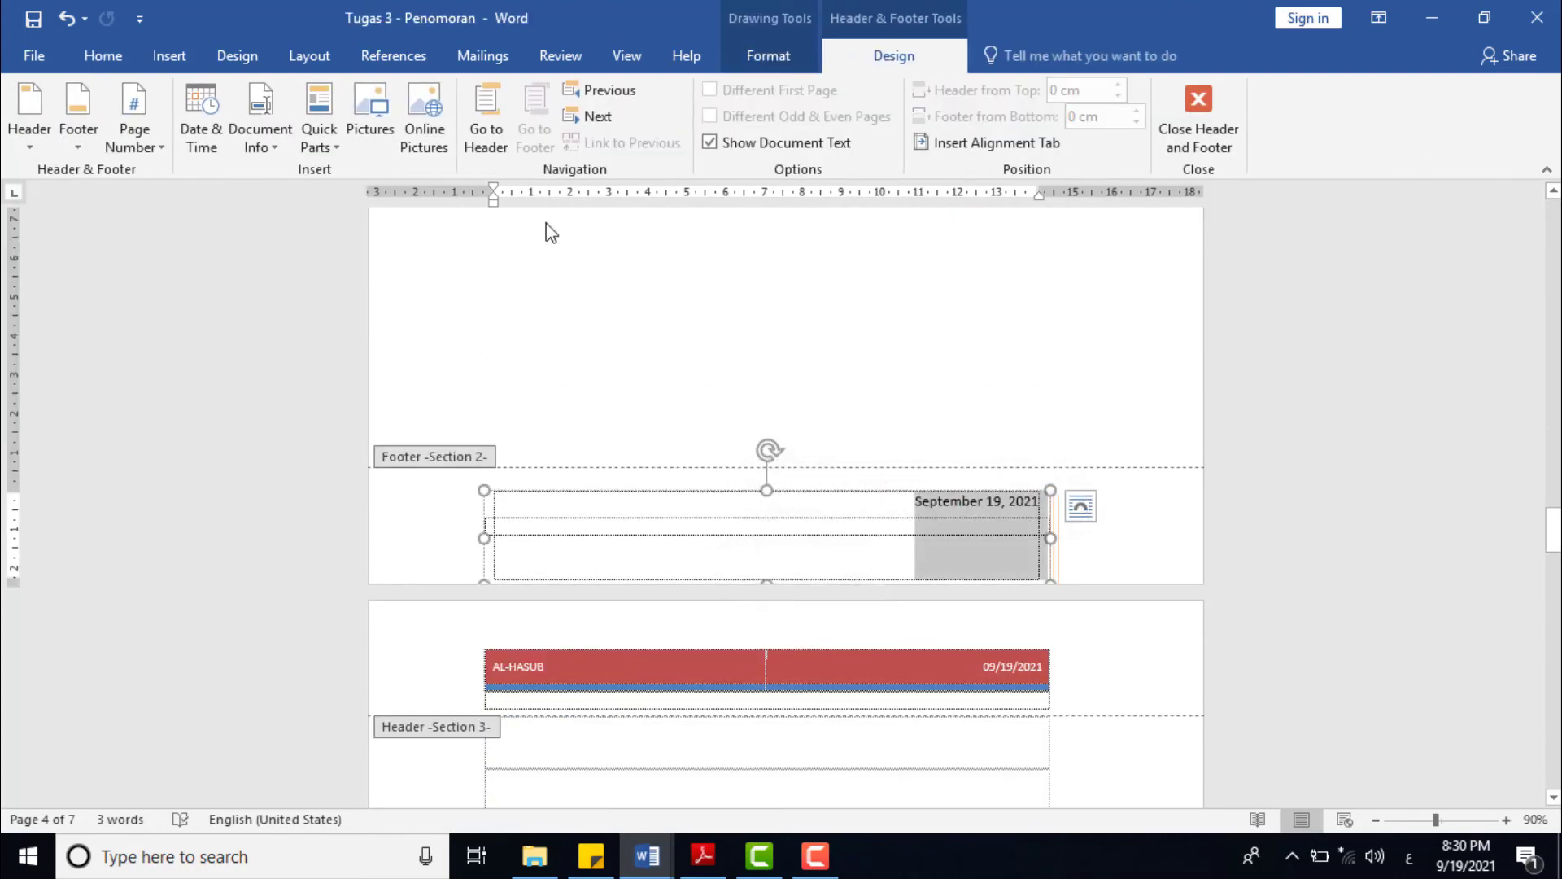
left_click(168, 56)
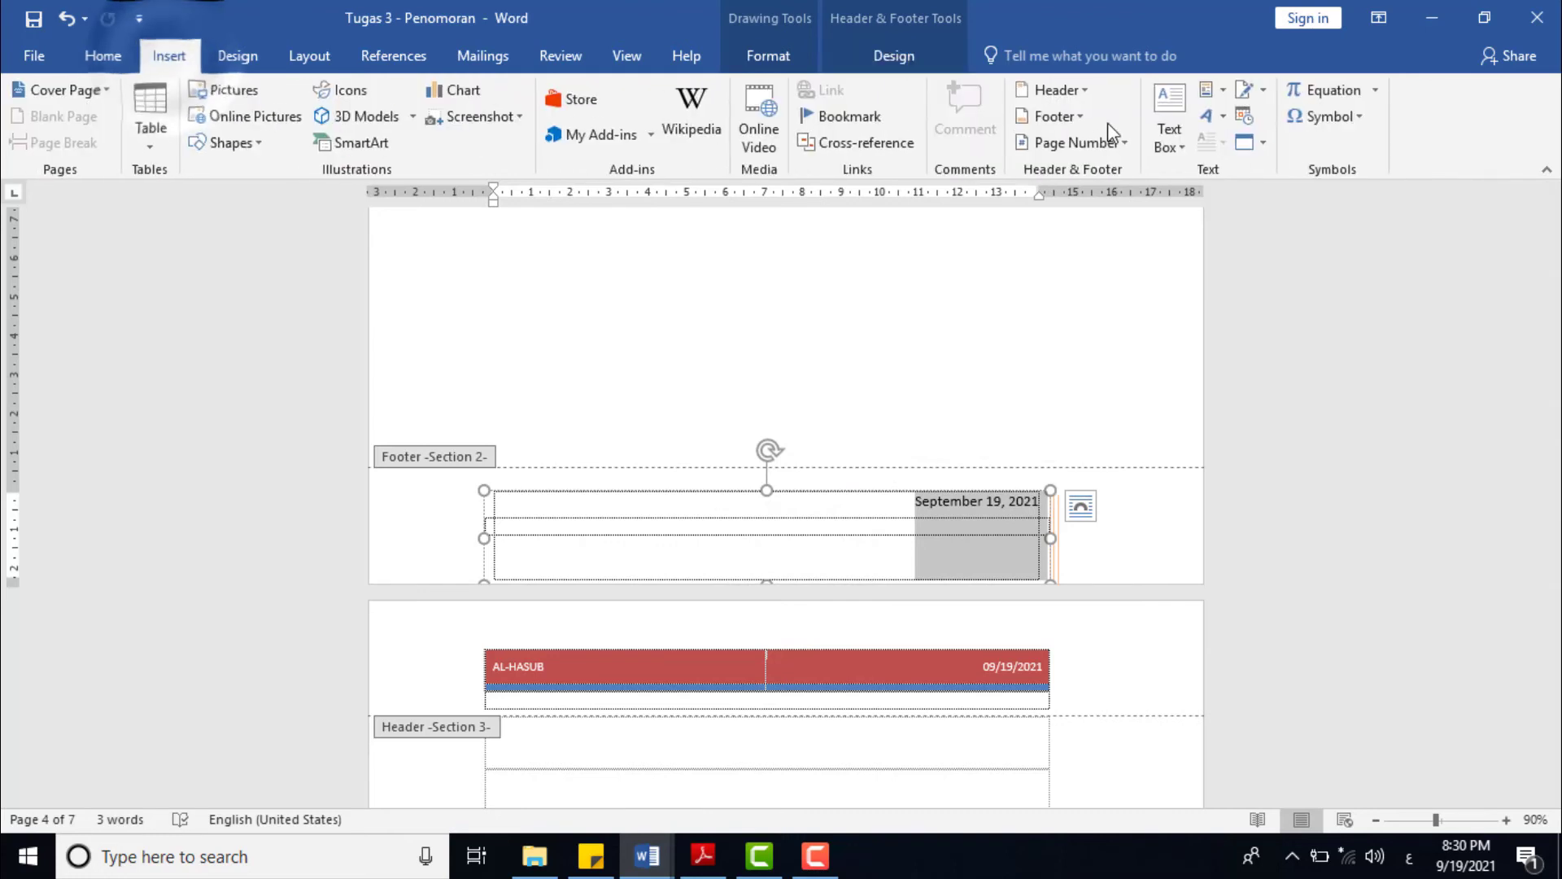
left_click(1087, 142)
mouse_move(1088, 204)
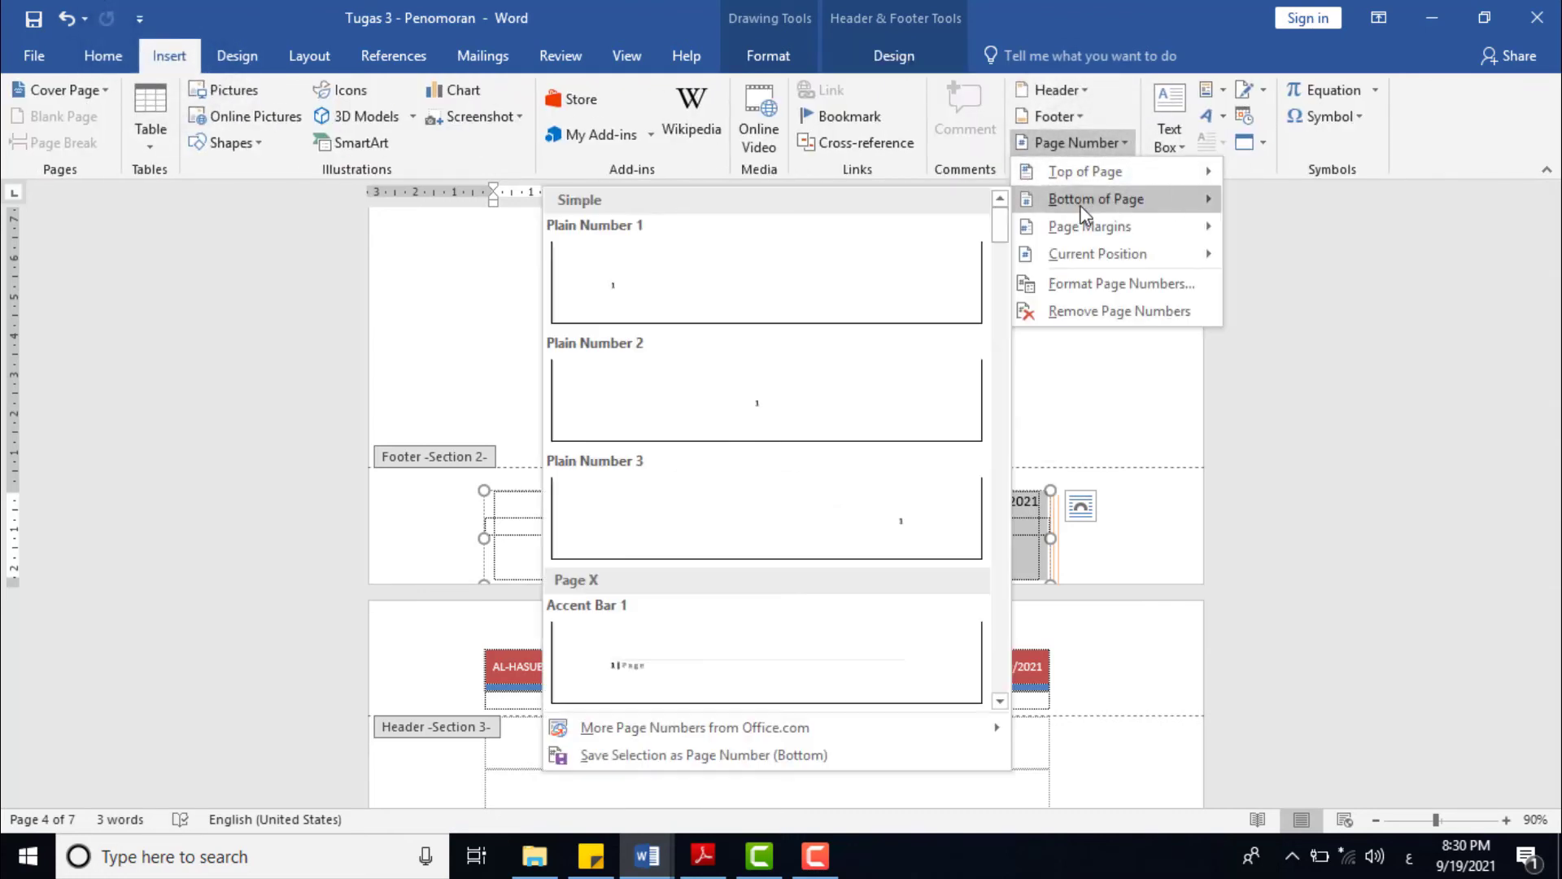
scroll(716, 488, "down", 3)
scroll(721, 496, "down", 5)
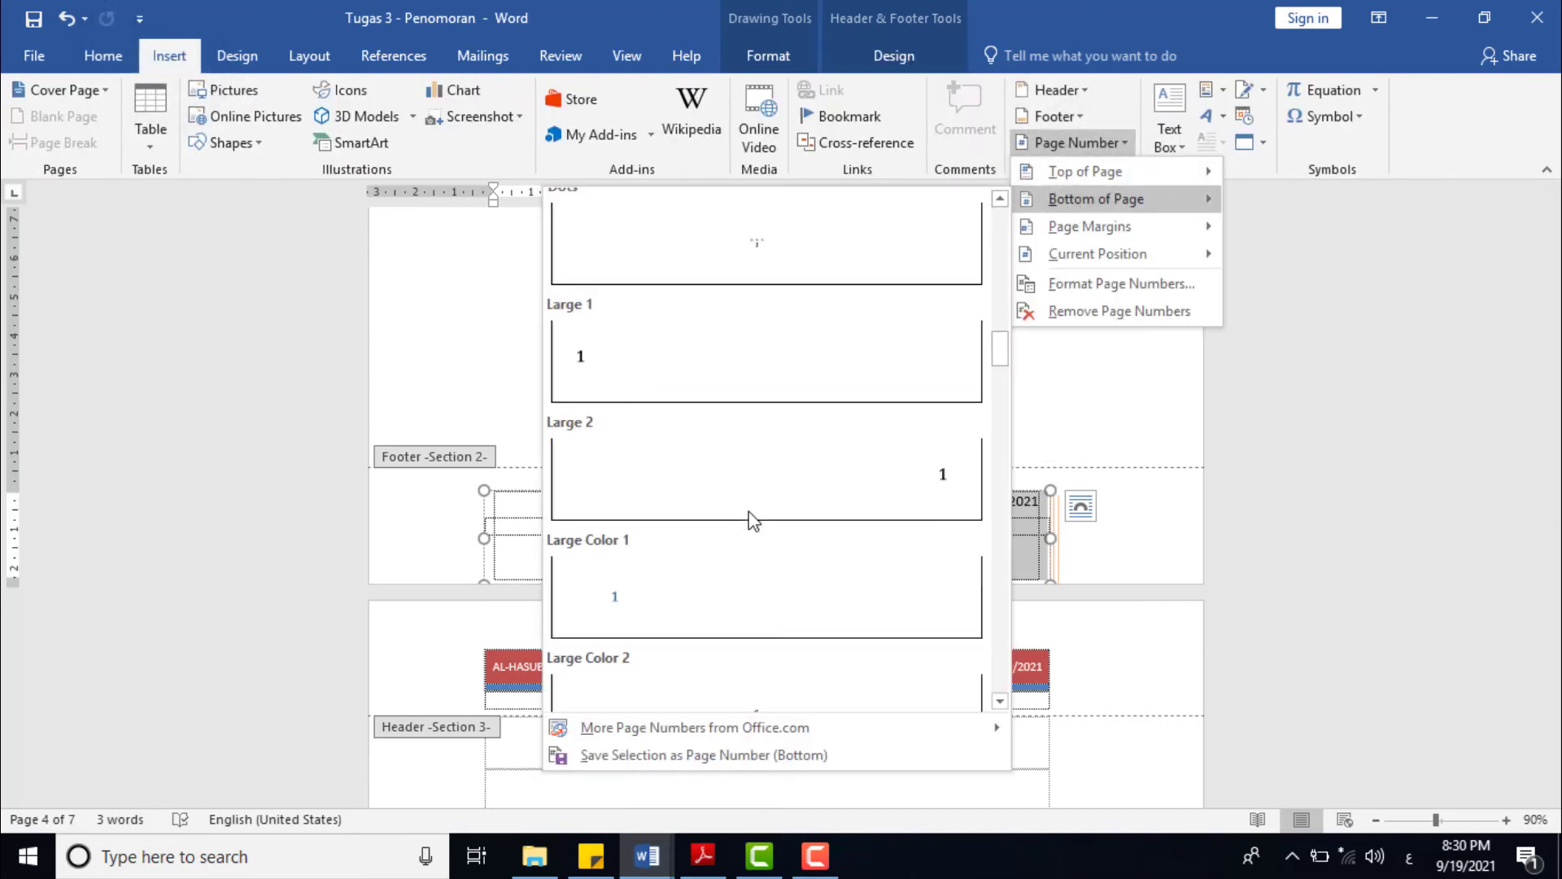
left_click(744, 508)
- Shift the section 2 page number box slightly left, enlarge its number by several font steps and leave the footer
double_click(766, 487)
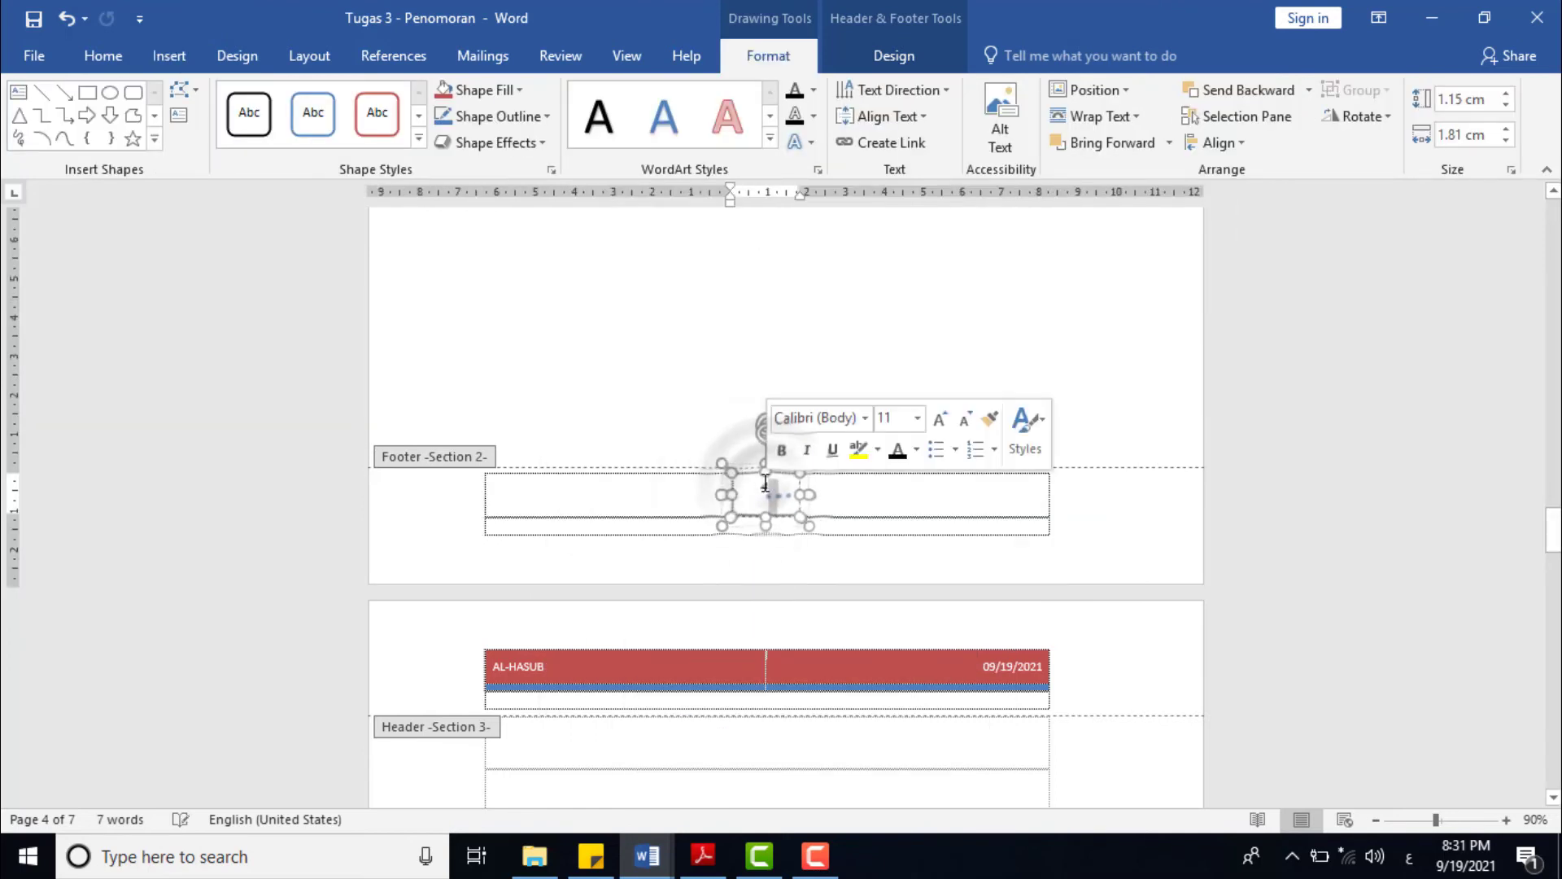
triple_click(763, 484)
mouse_move(750, 481)
left_mouse_down()
mouse_move(724, 493)
mouse_move(743, 475)
left_mouse_up()
left_click(103, 56)
left_click(364, 100)
left_click(364, 100)
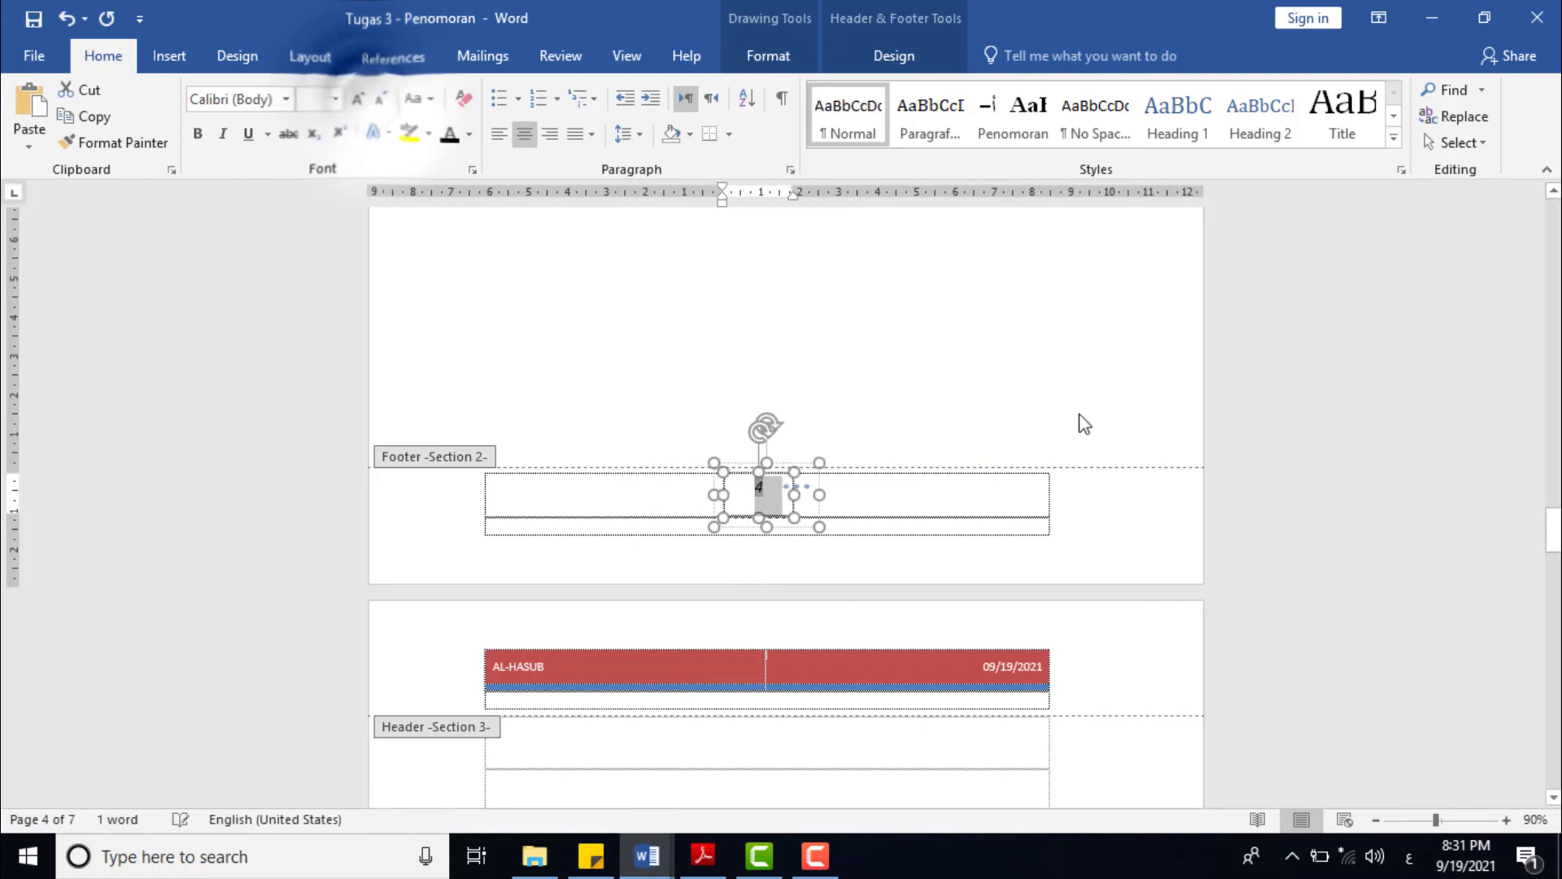
left_click(357, 109)
left_click(357, 108)
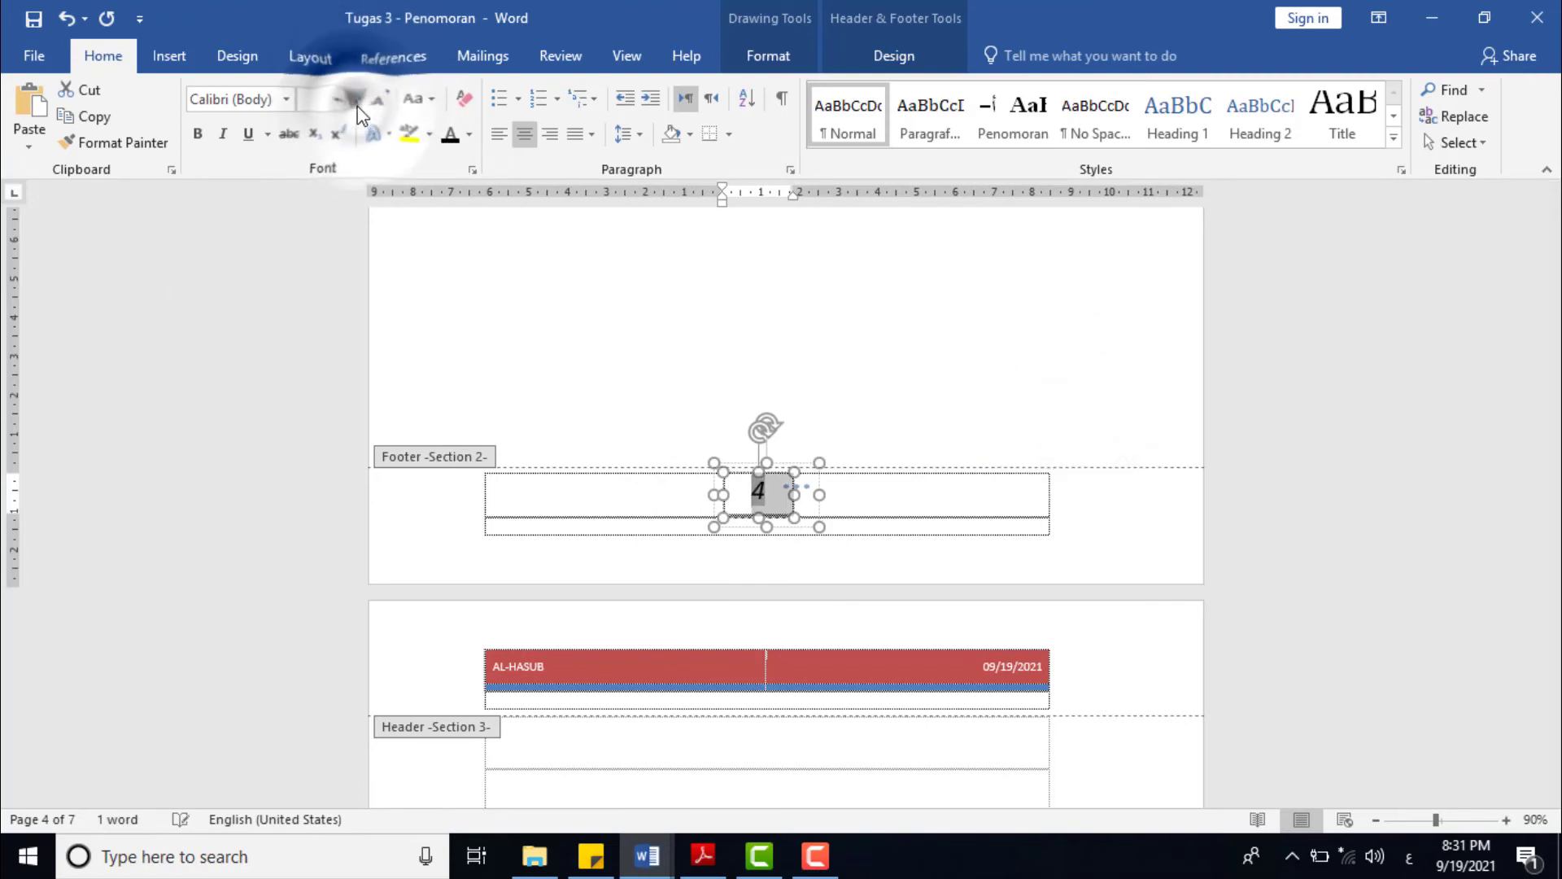
double_click(1039, 359)
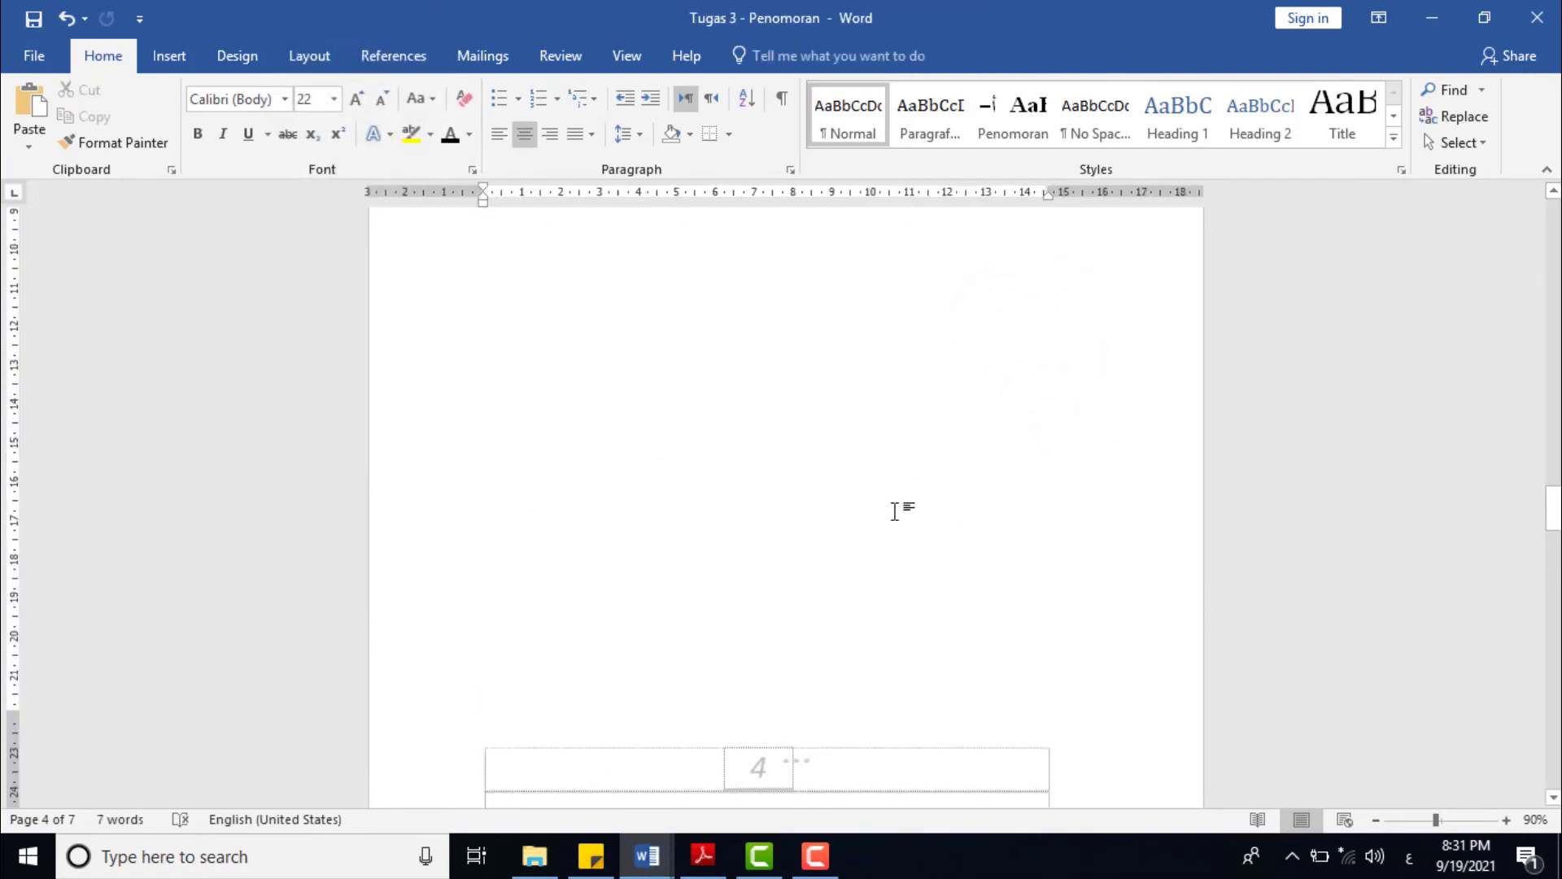
- Restart the section 2 page numbering at 1 in the "1, 2, 3, …" format instead of continuing from the previous section
scroll(879, 529, "down", 3)
scroll(838, 465, "up", 6)
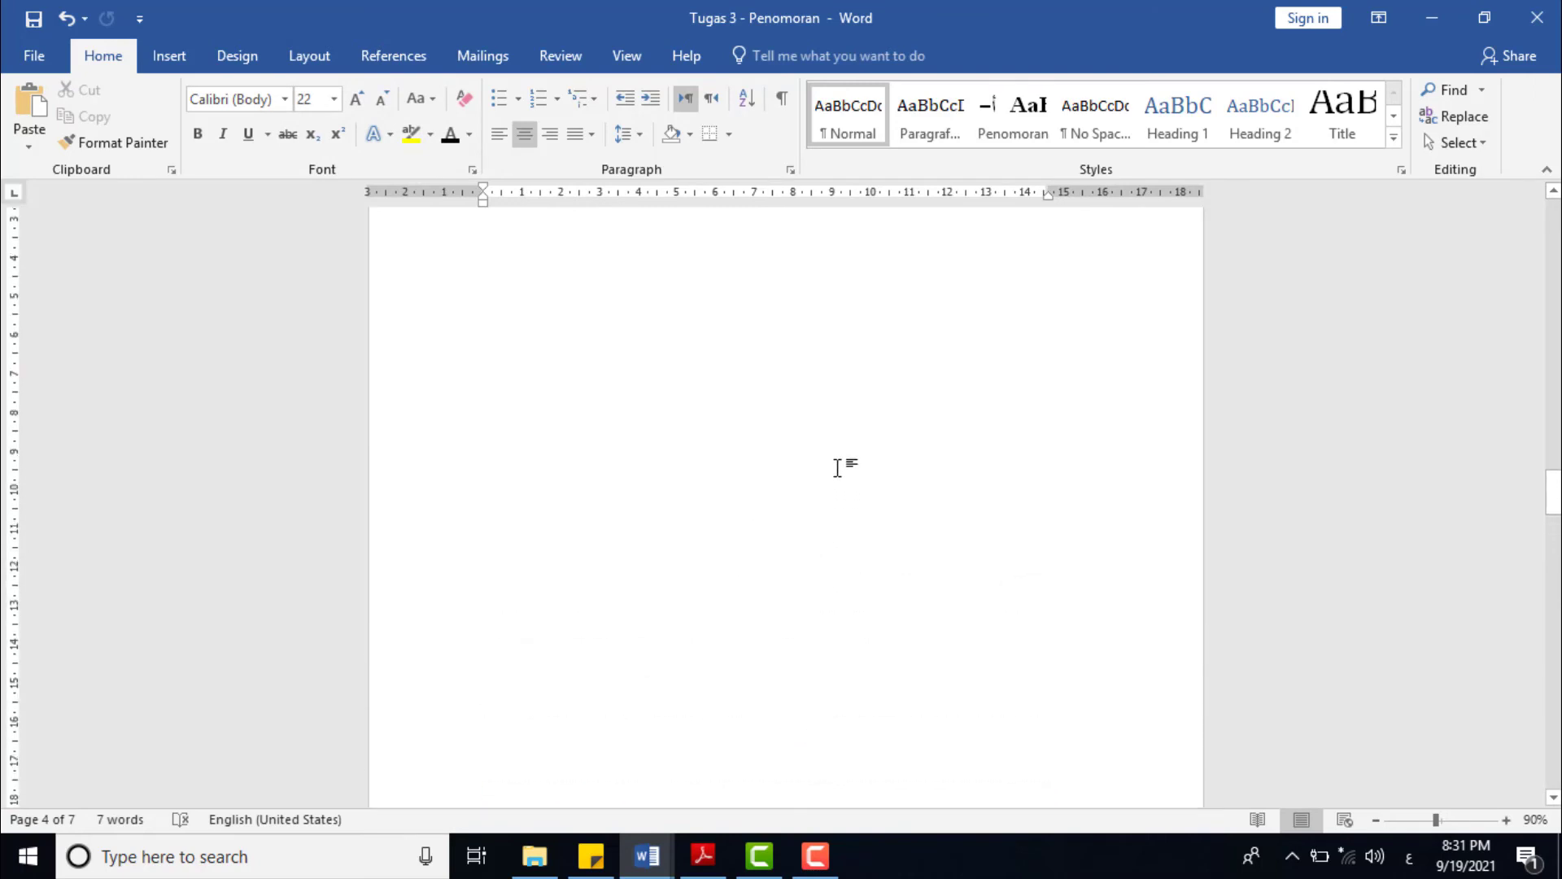
scroll(837, 467, "down", 6)
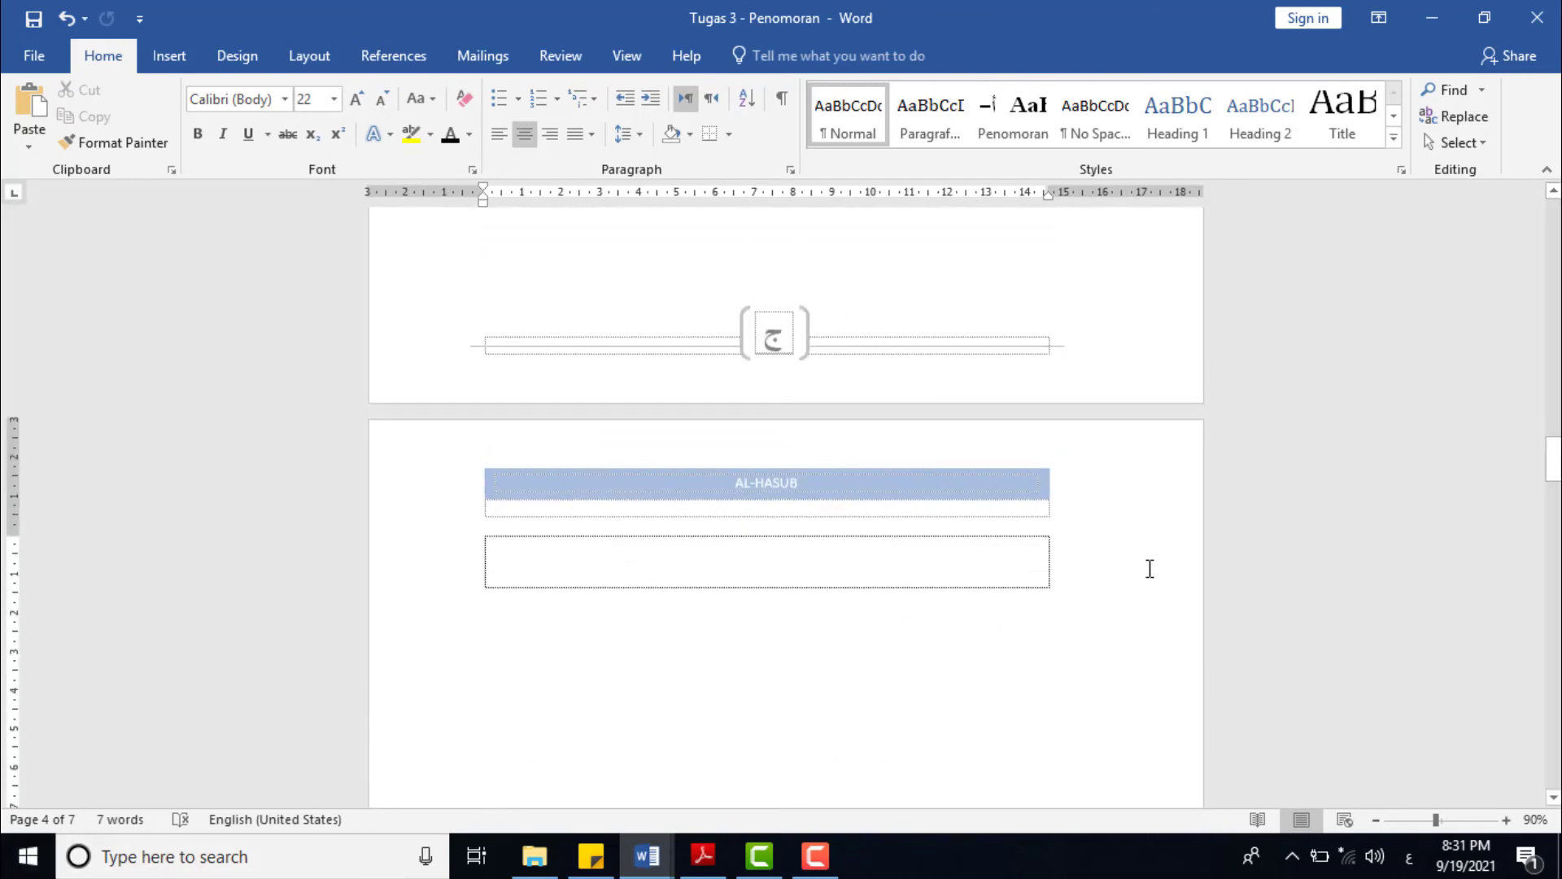
scroll(600, 603, "up", 6)
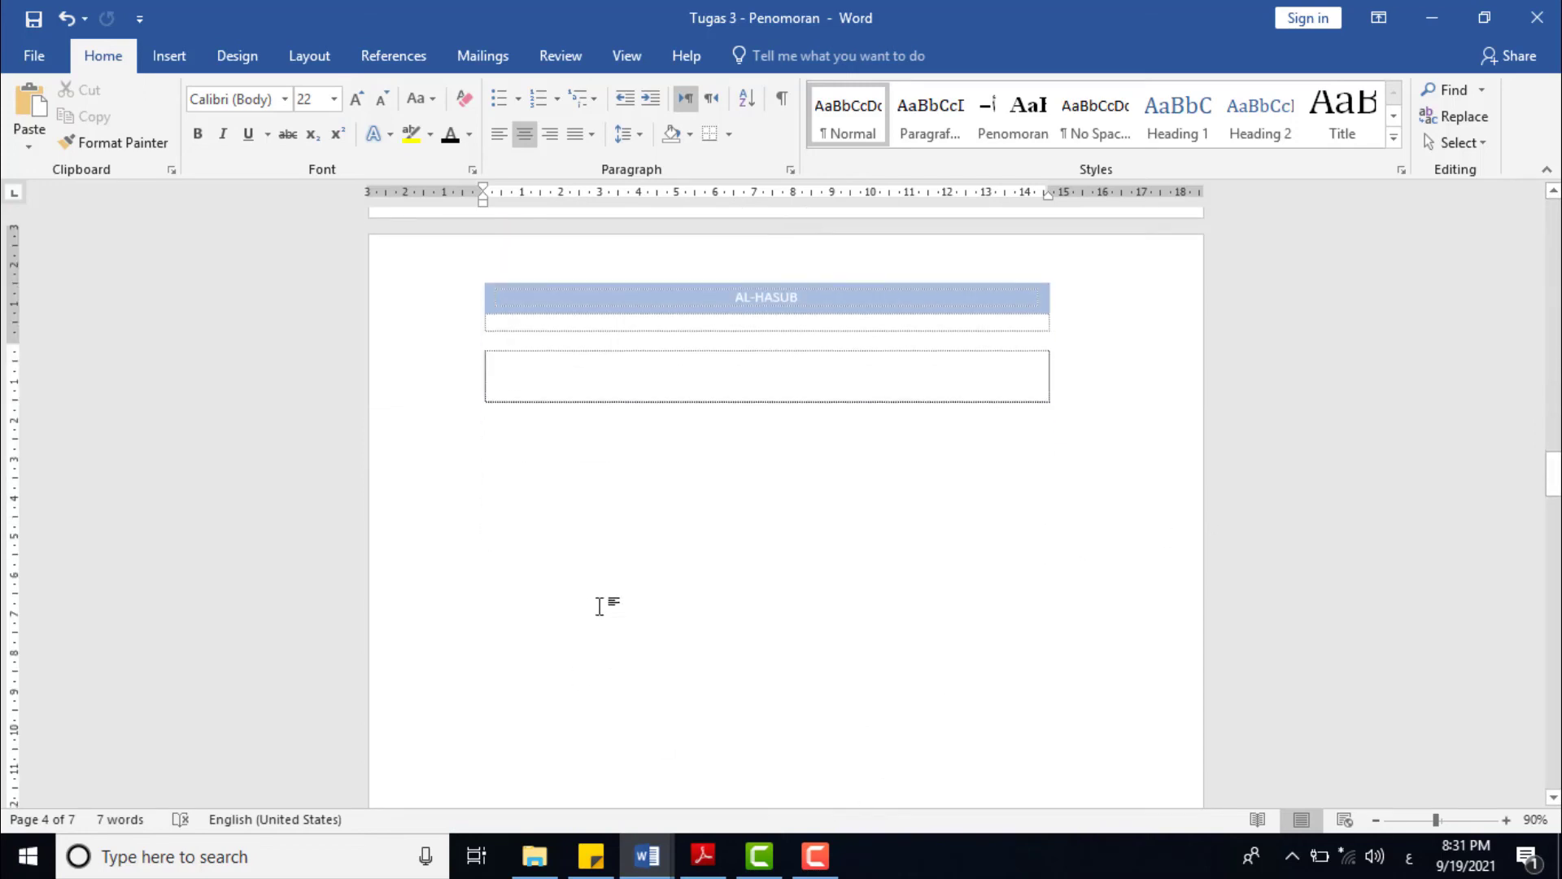
scroll(813, 534, "down", 3)
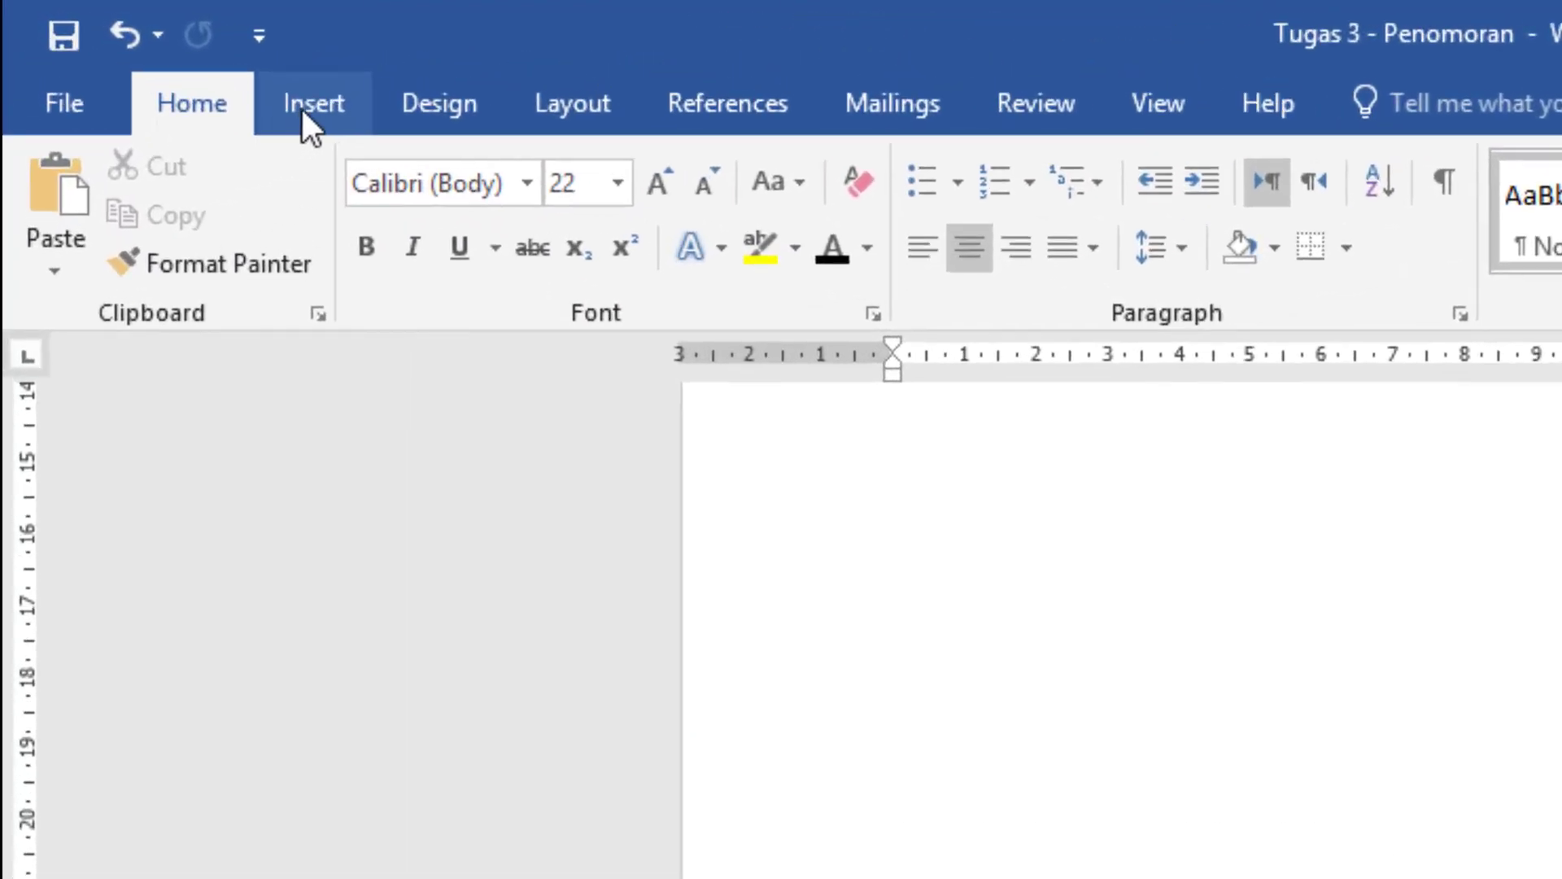
left_click(164, 58)
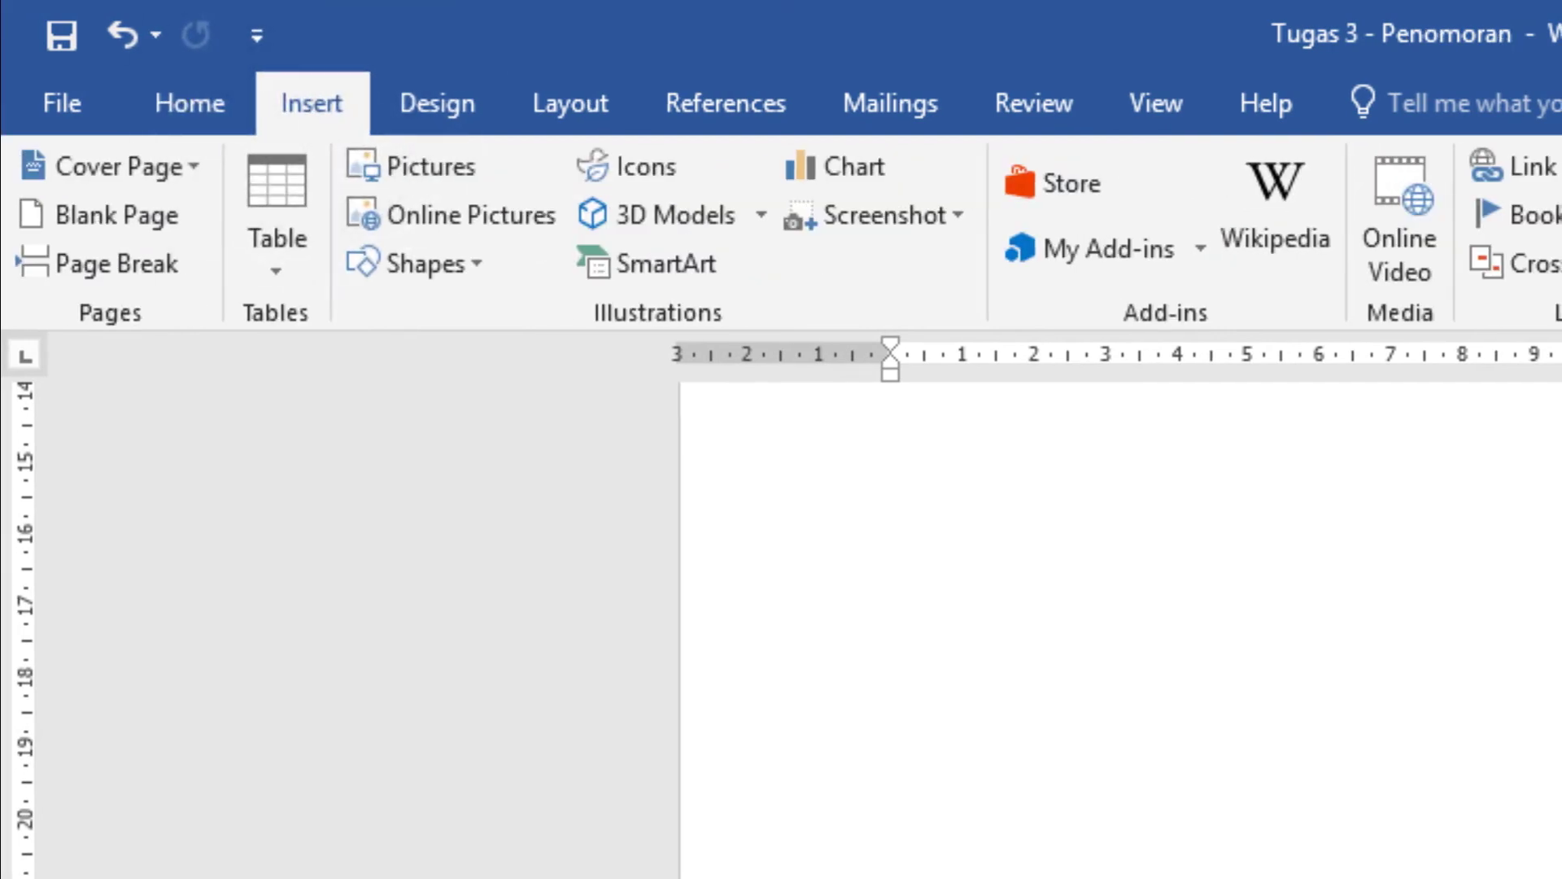
left_click(1394, 265)
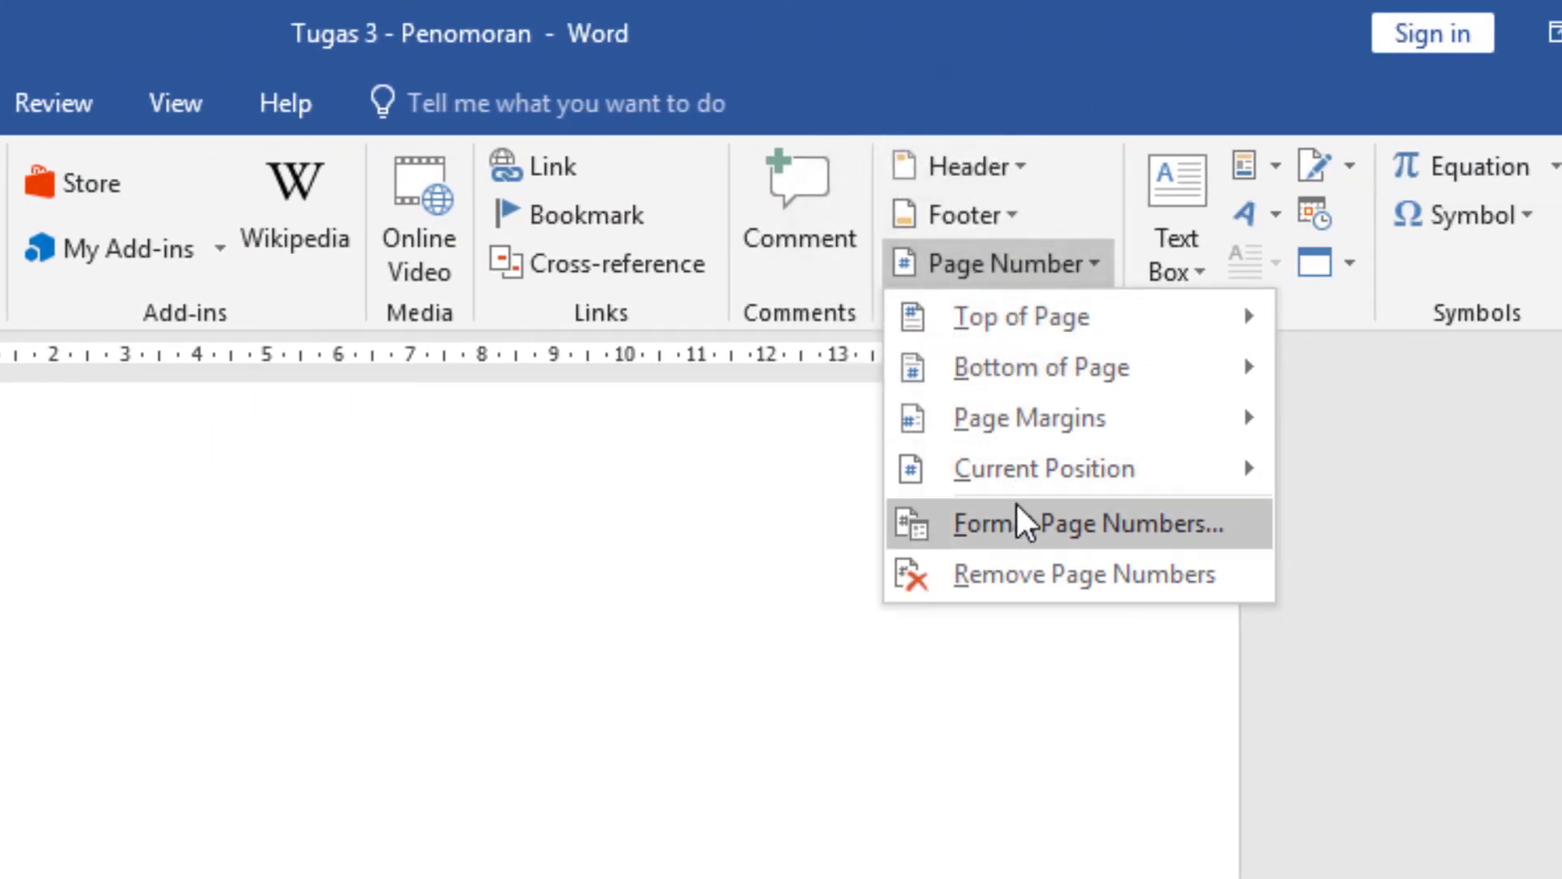
left_click(1101, 531)
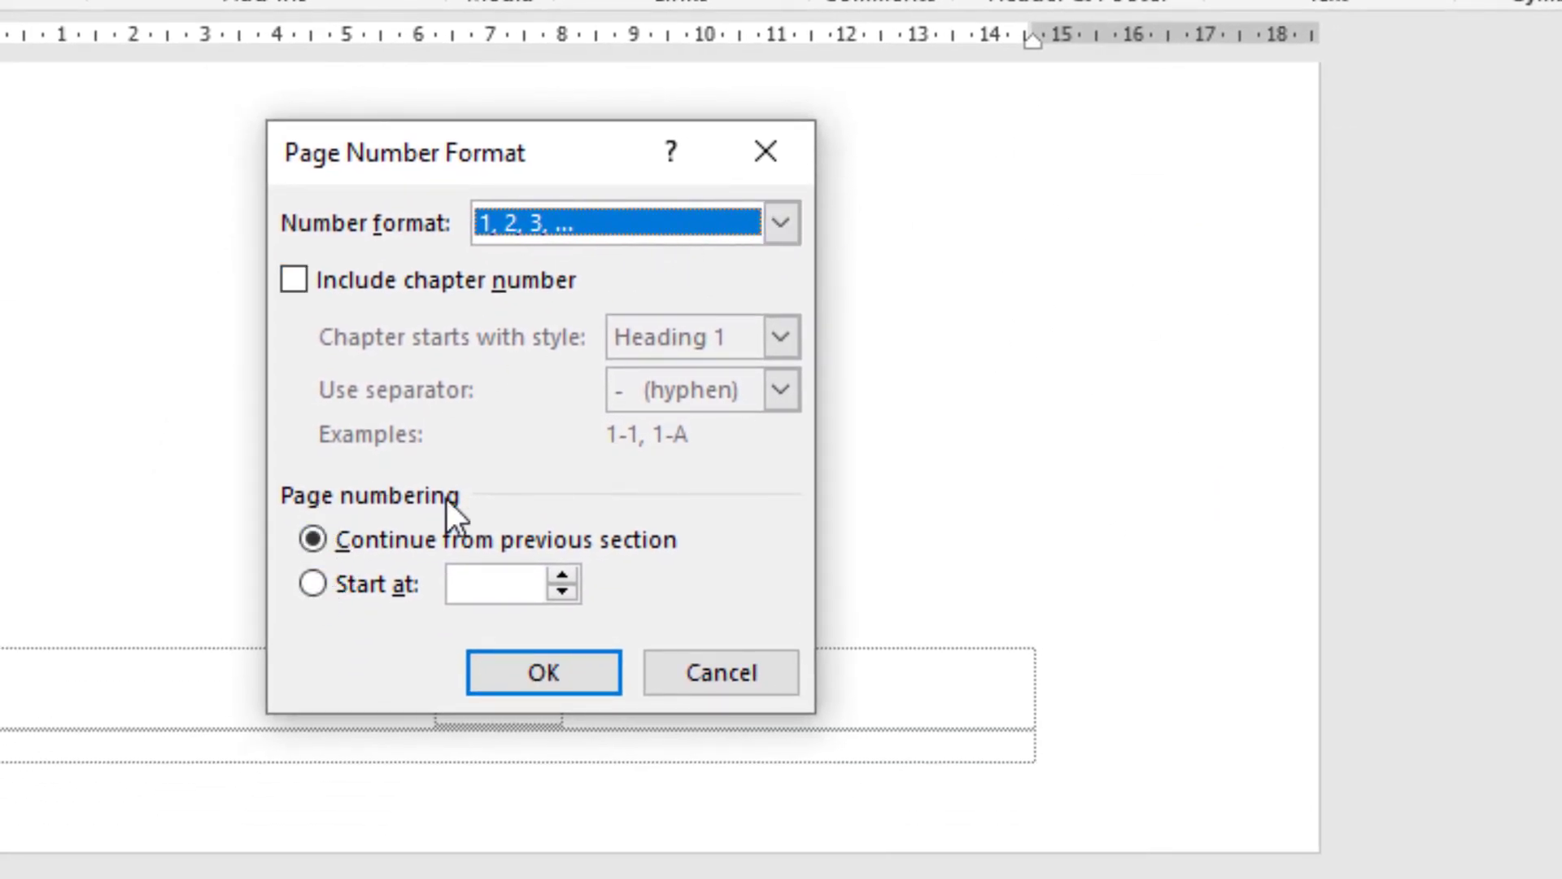
left_click(316, 586)
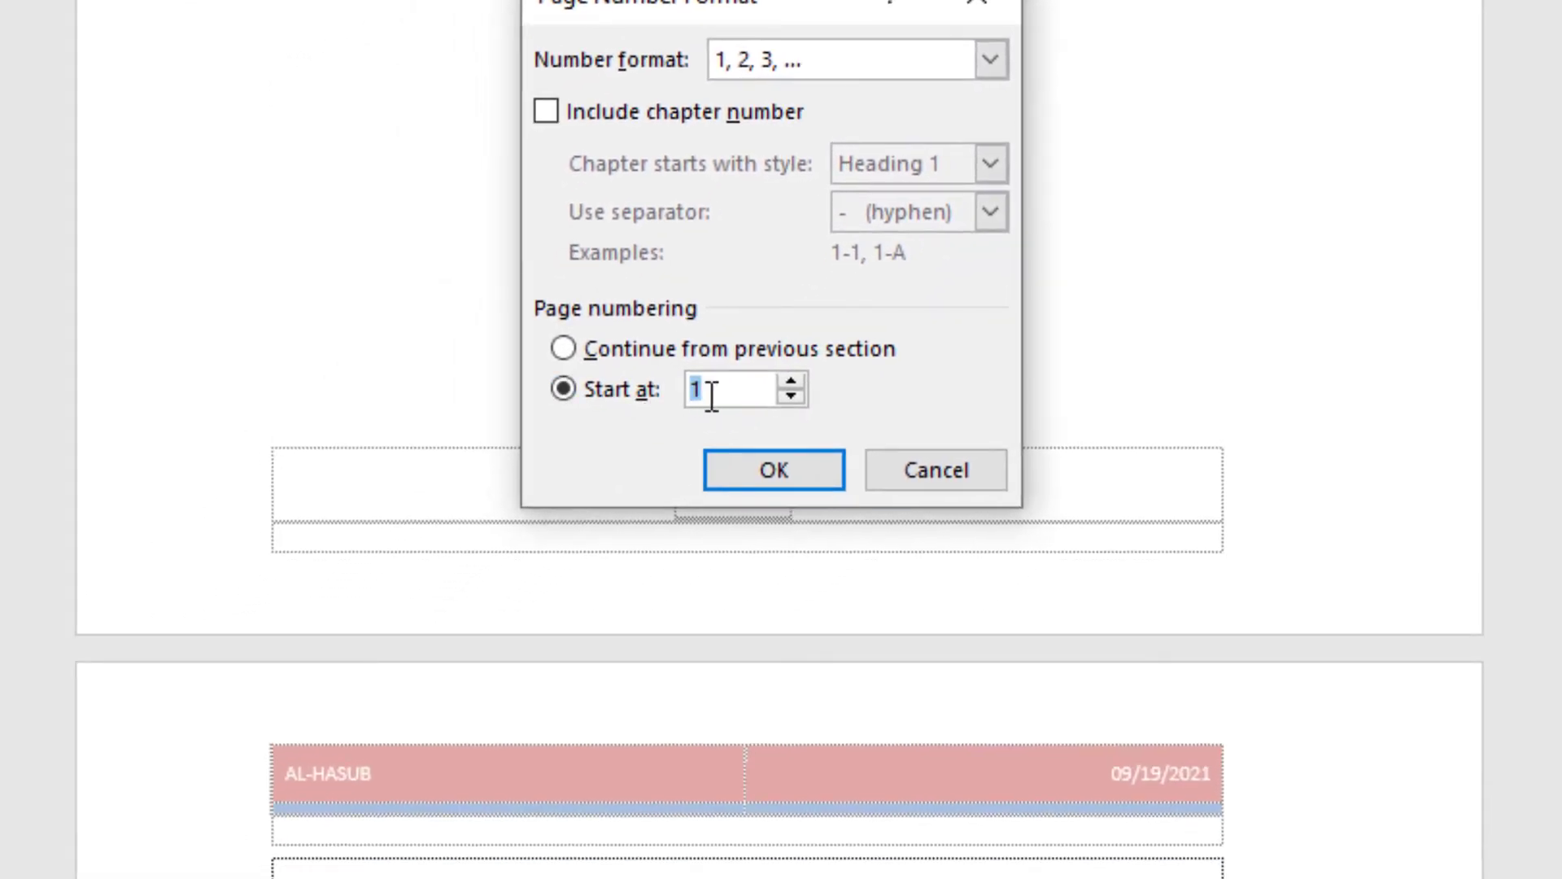
left_click(760, 476)
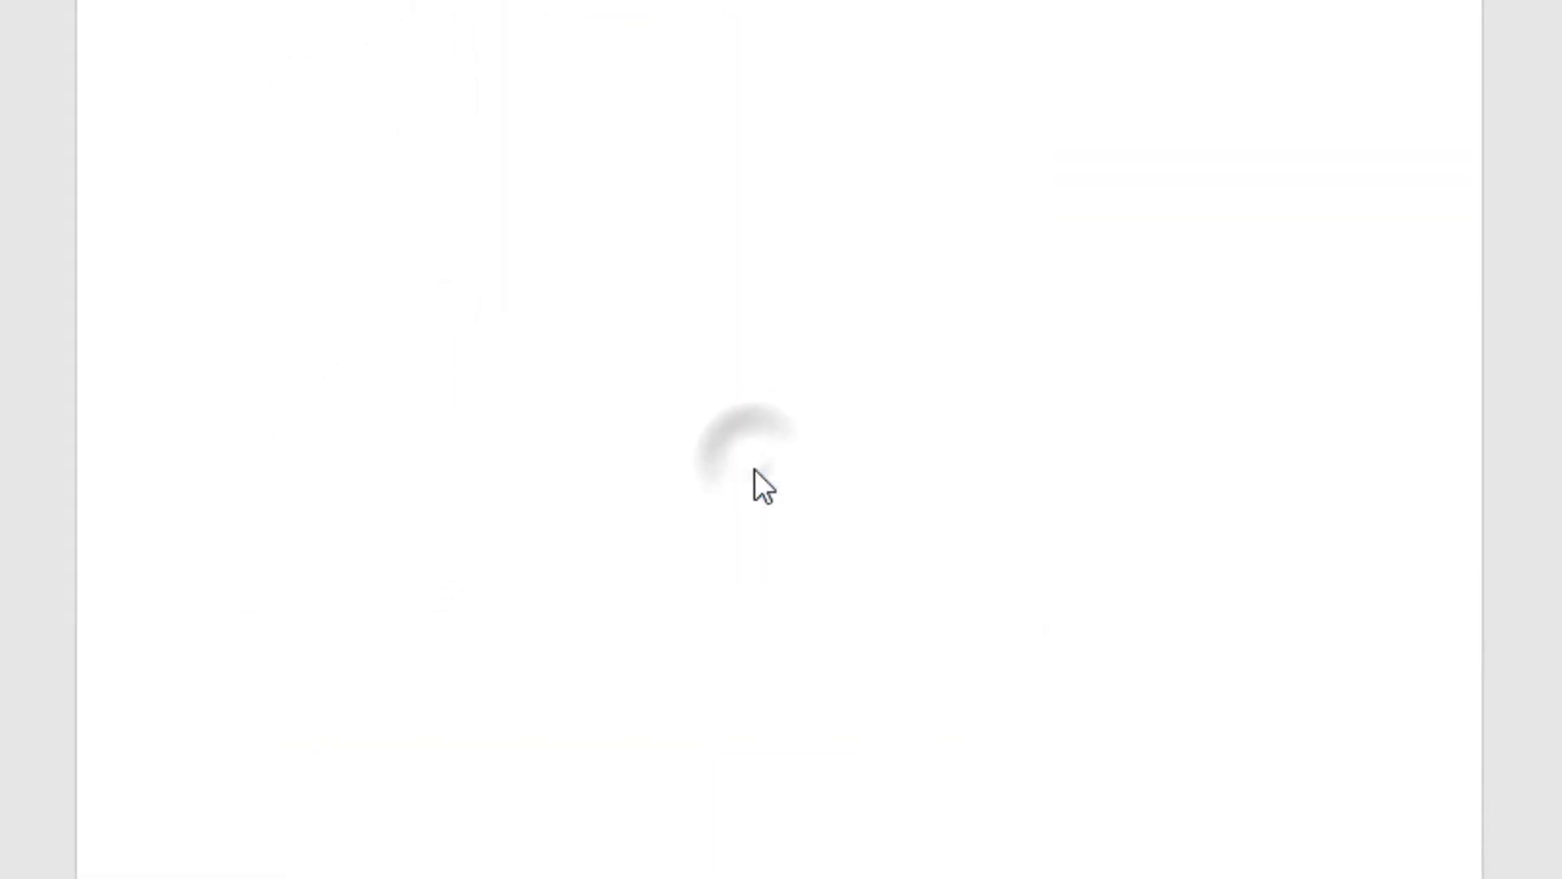
- Examine the headers and footer page numbers on all pages across the sections, returning to the first page
scroll(722, 485, "down", 4)
scroll(723, 448, "up", 15)
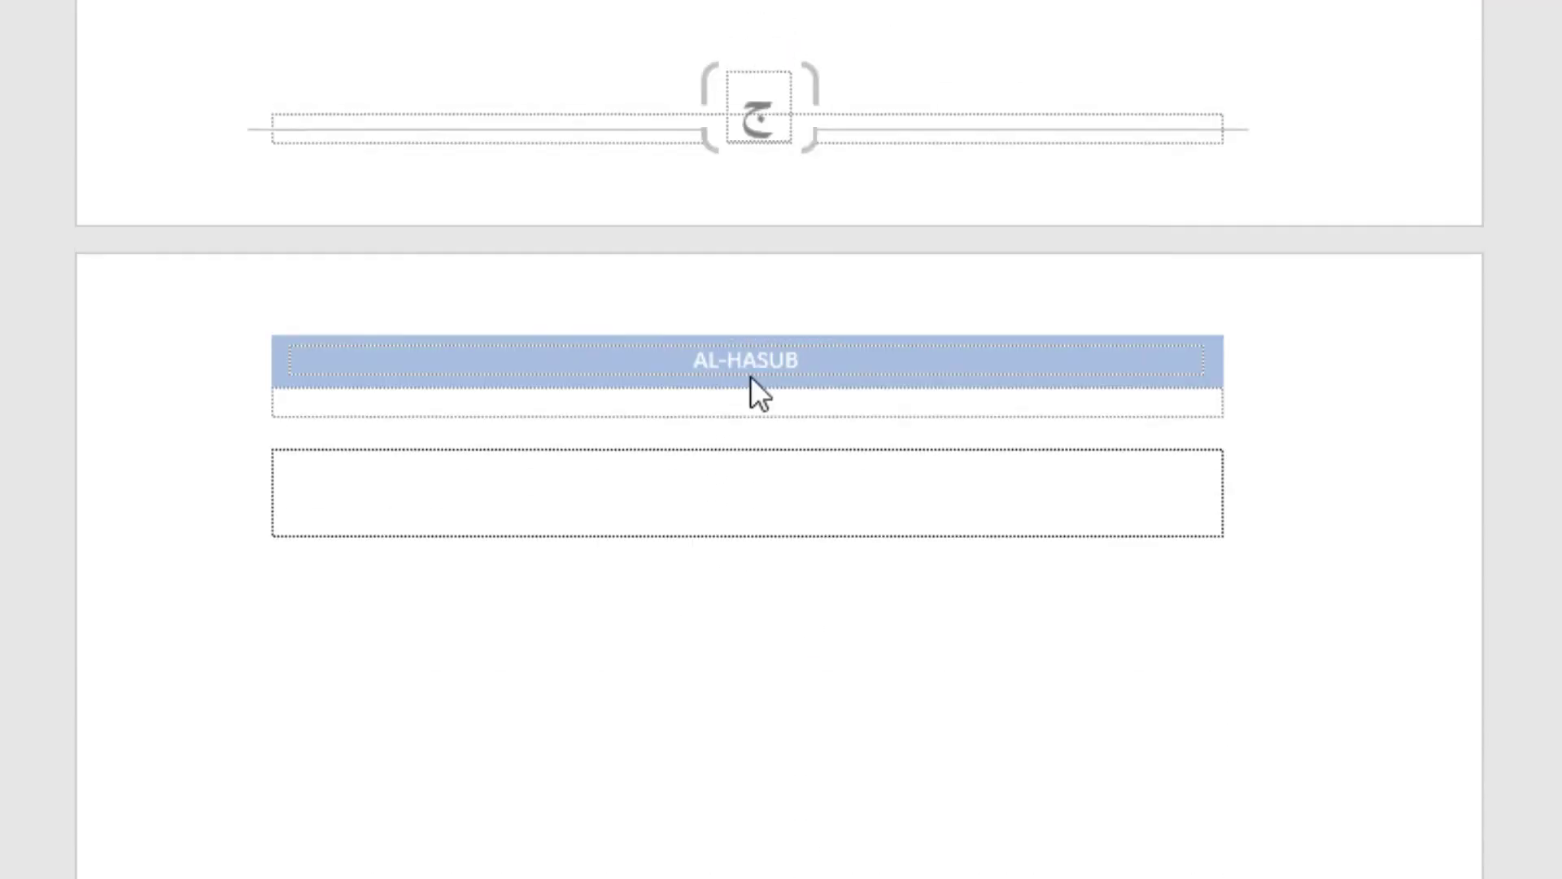
scroll(759, 353, "up", 3)
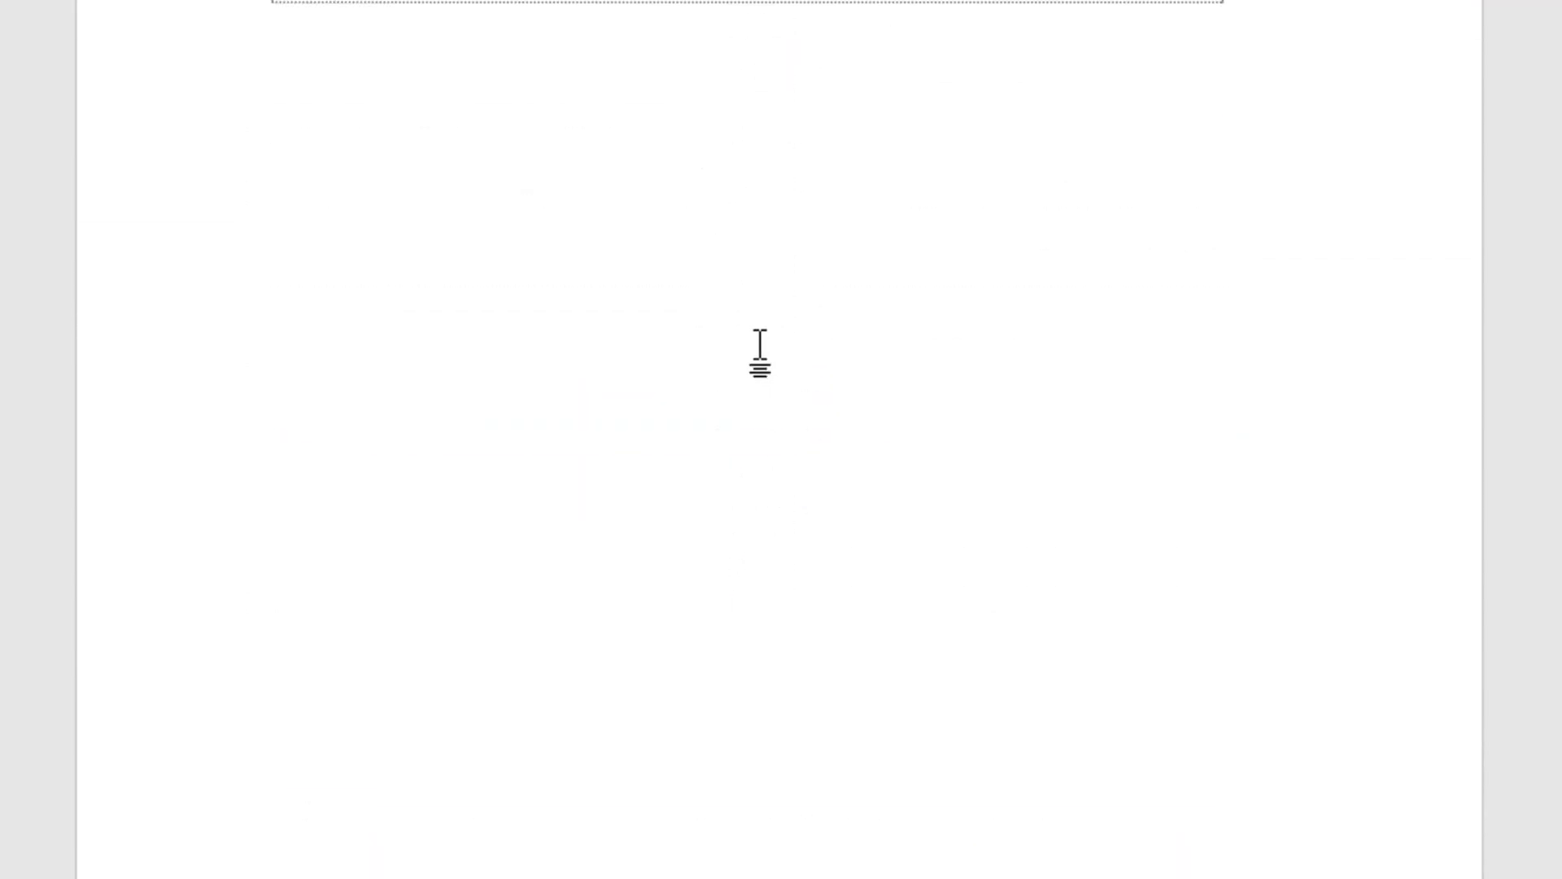
scroll(760, 357, "down", 3)
scroll(758, 360, "down", 15)
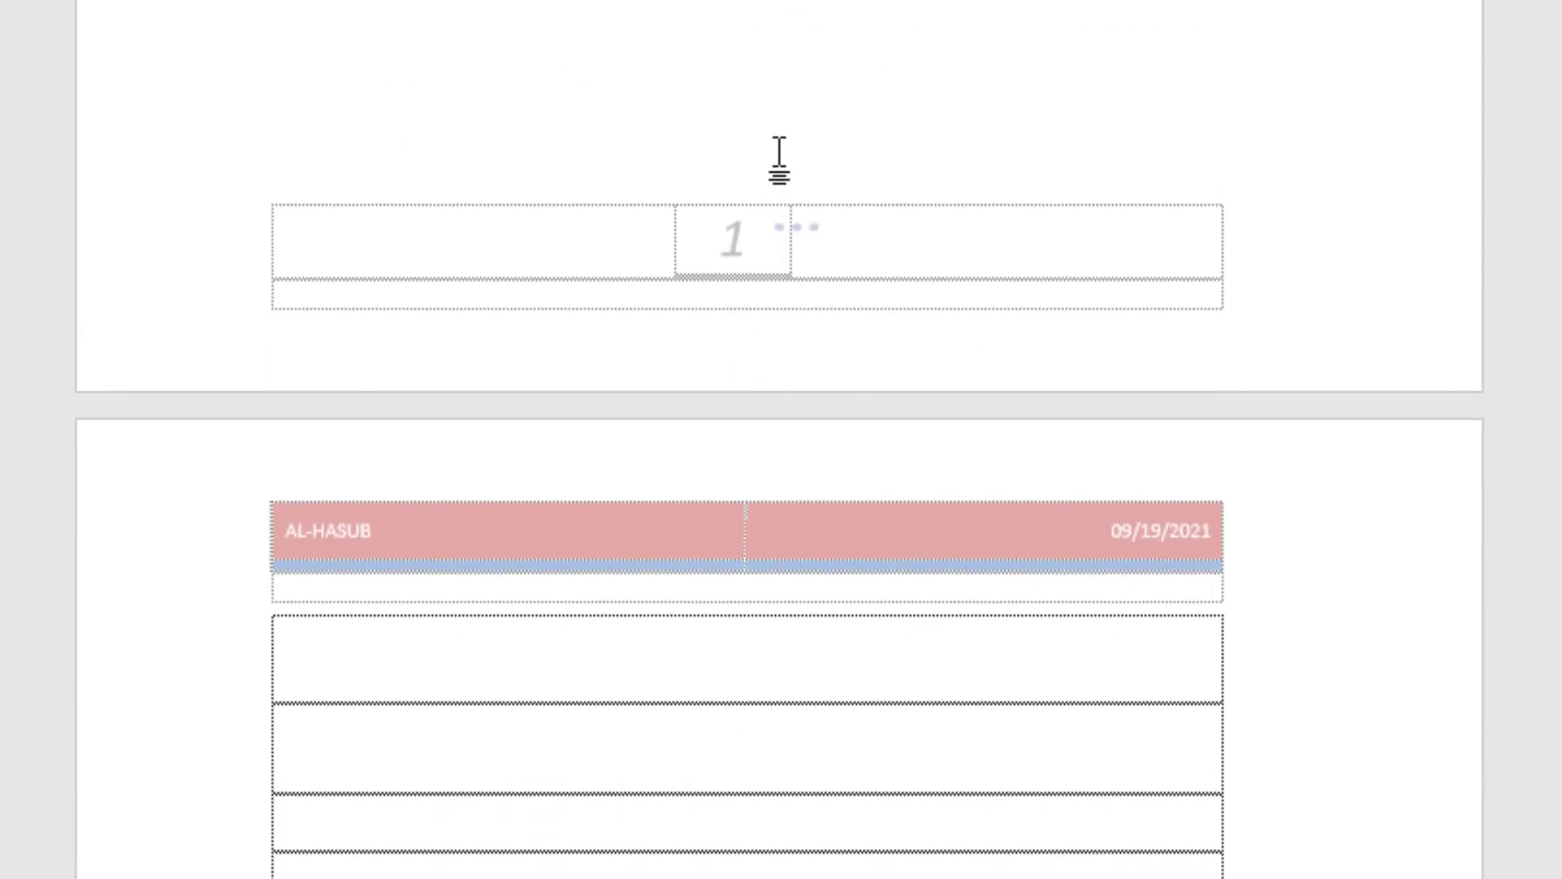
scroll(729, 257, "down", 15)
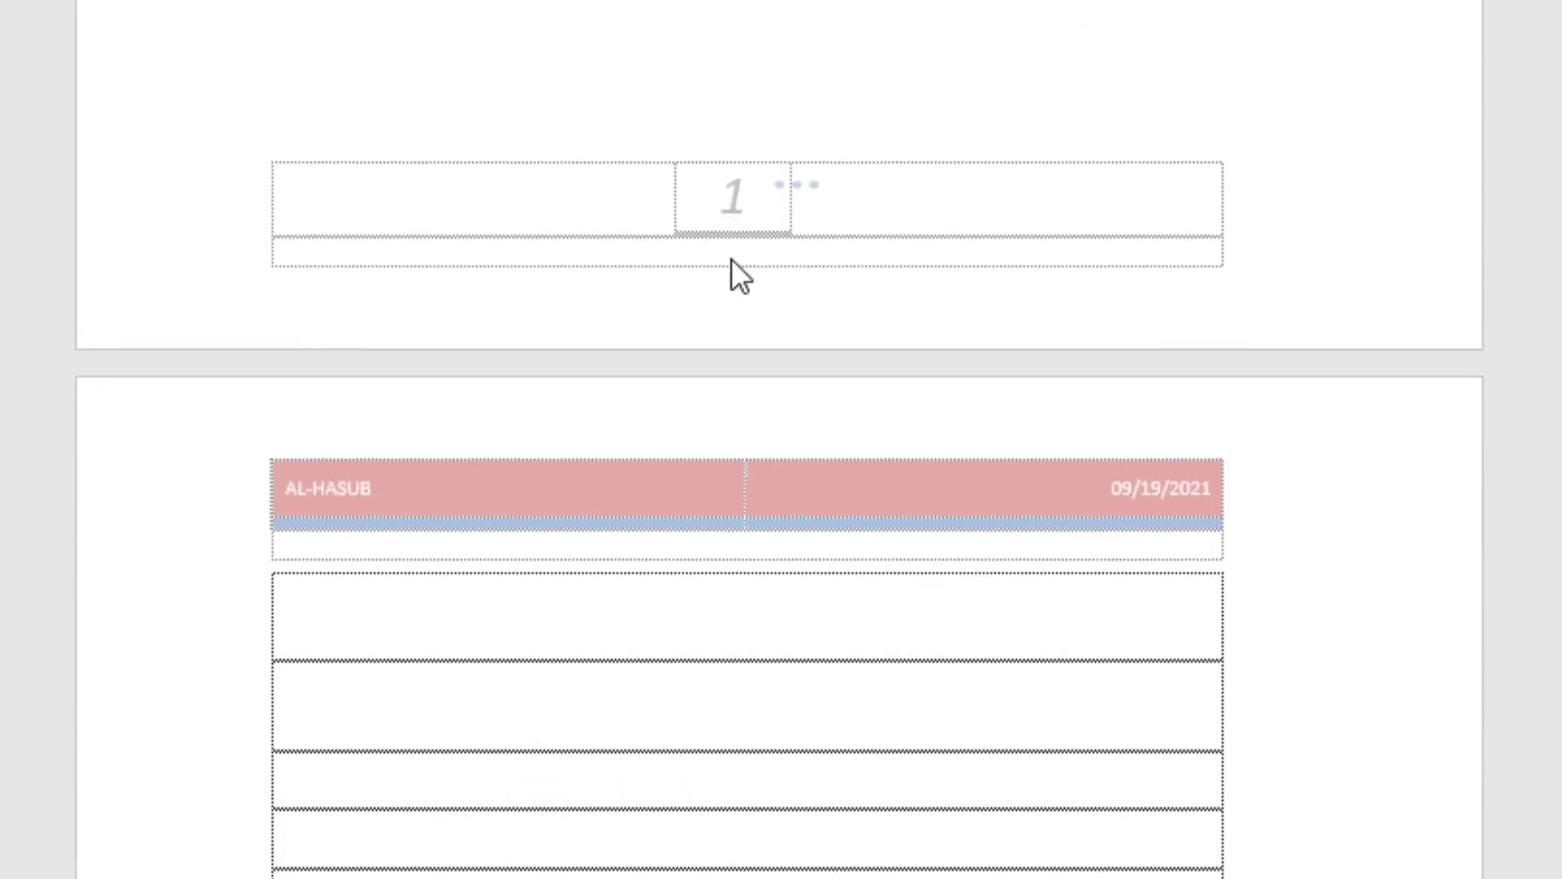
scroll(701, 456, "down", 15)
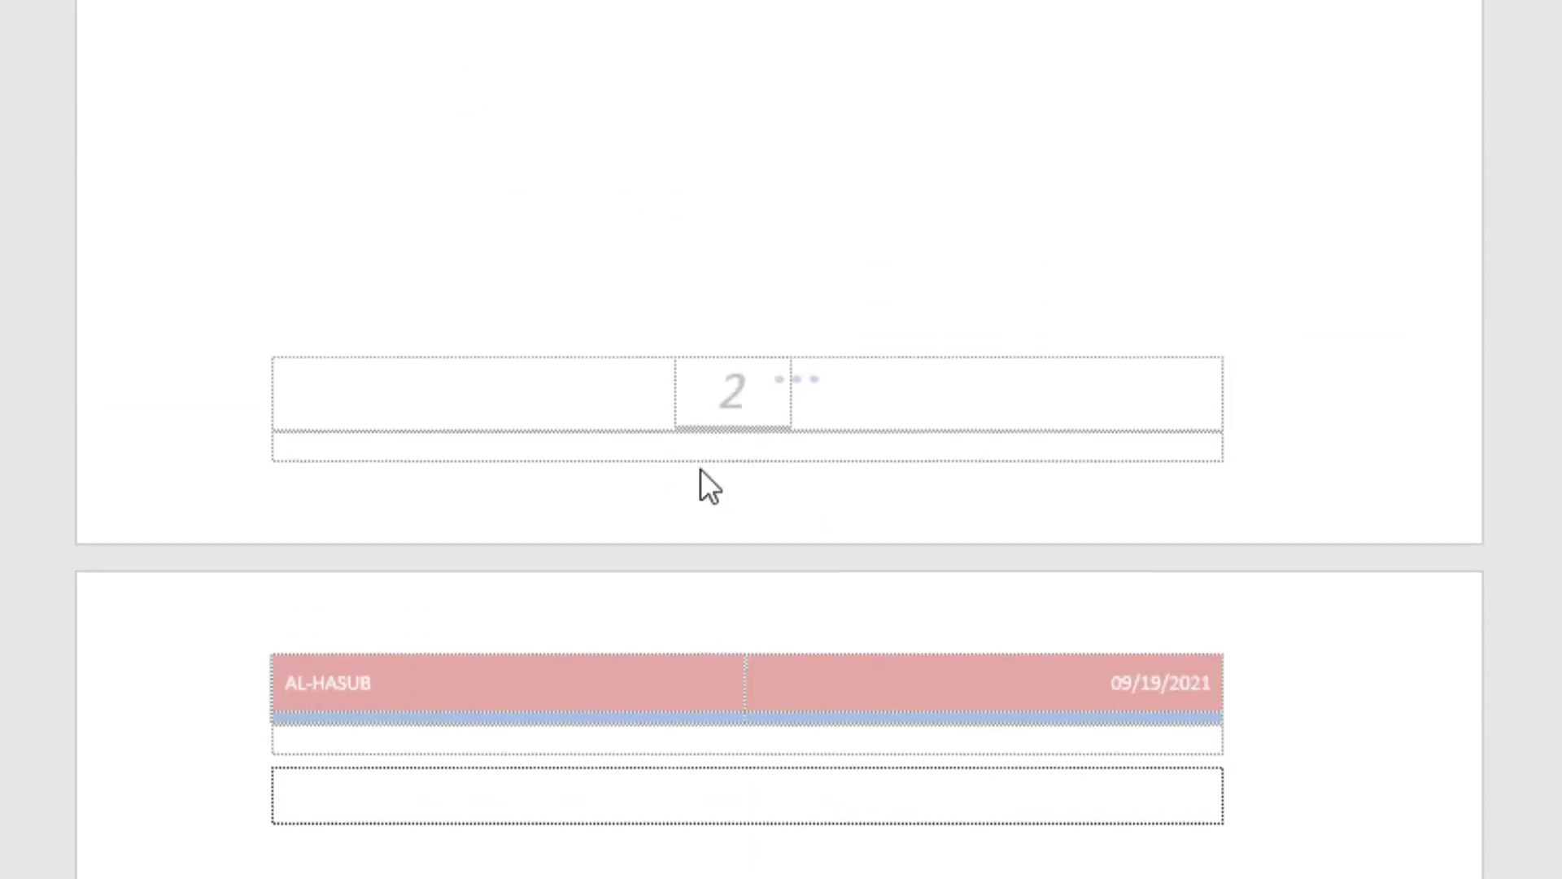
scroll(704, 501, "down", 12)
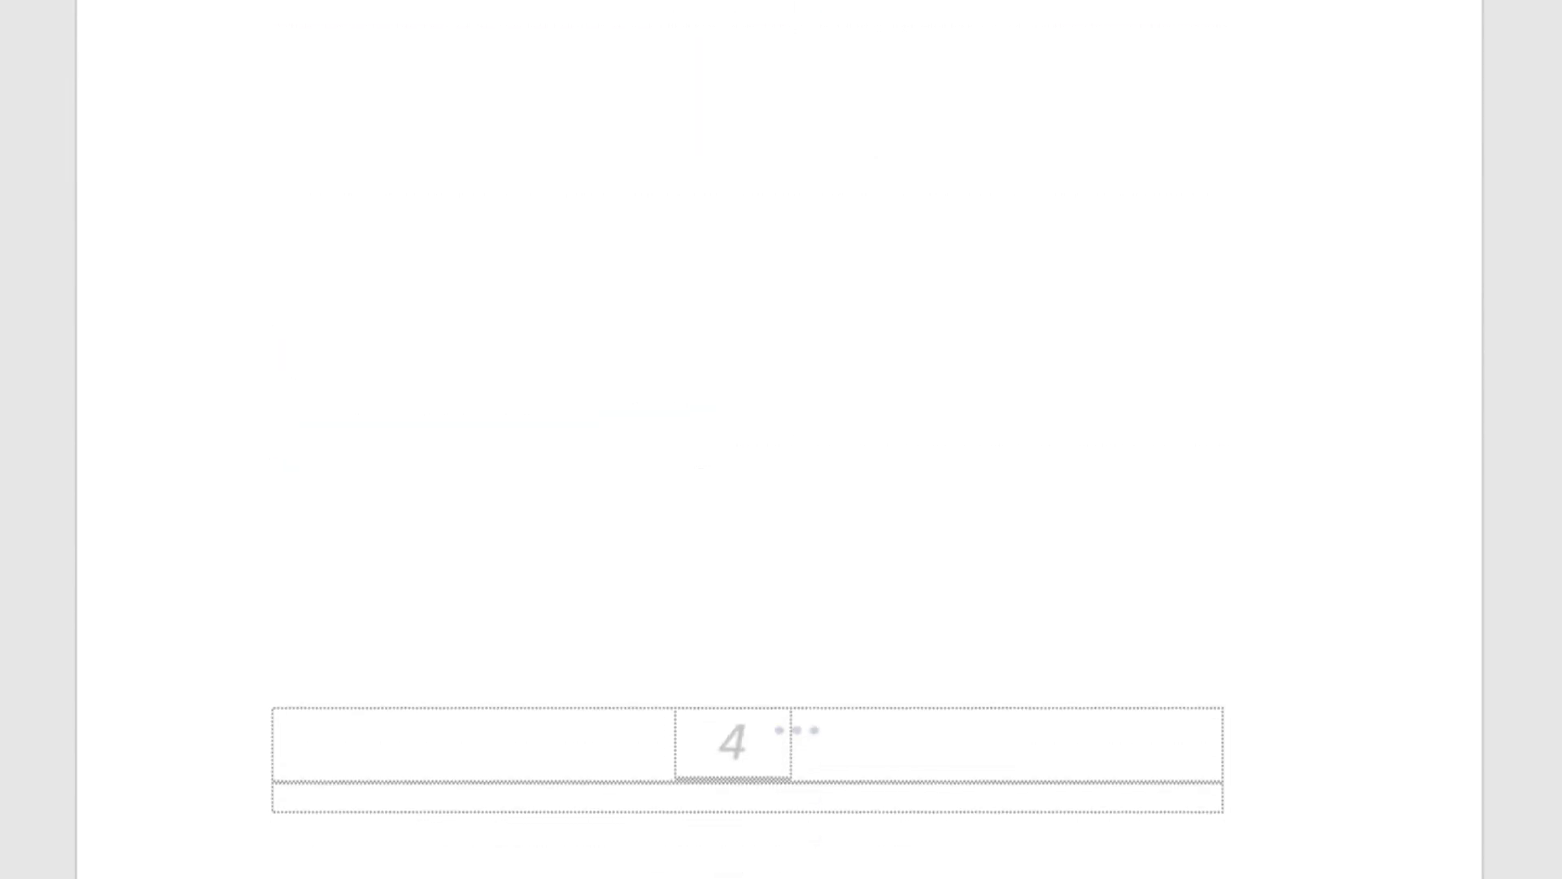
scroll(974, 300, "down", 8)
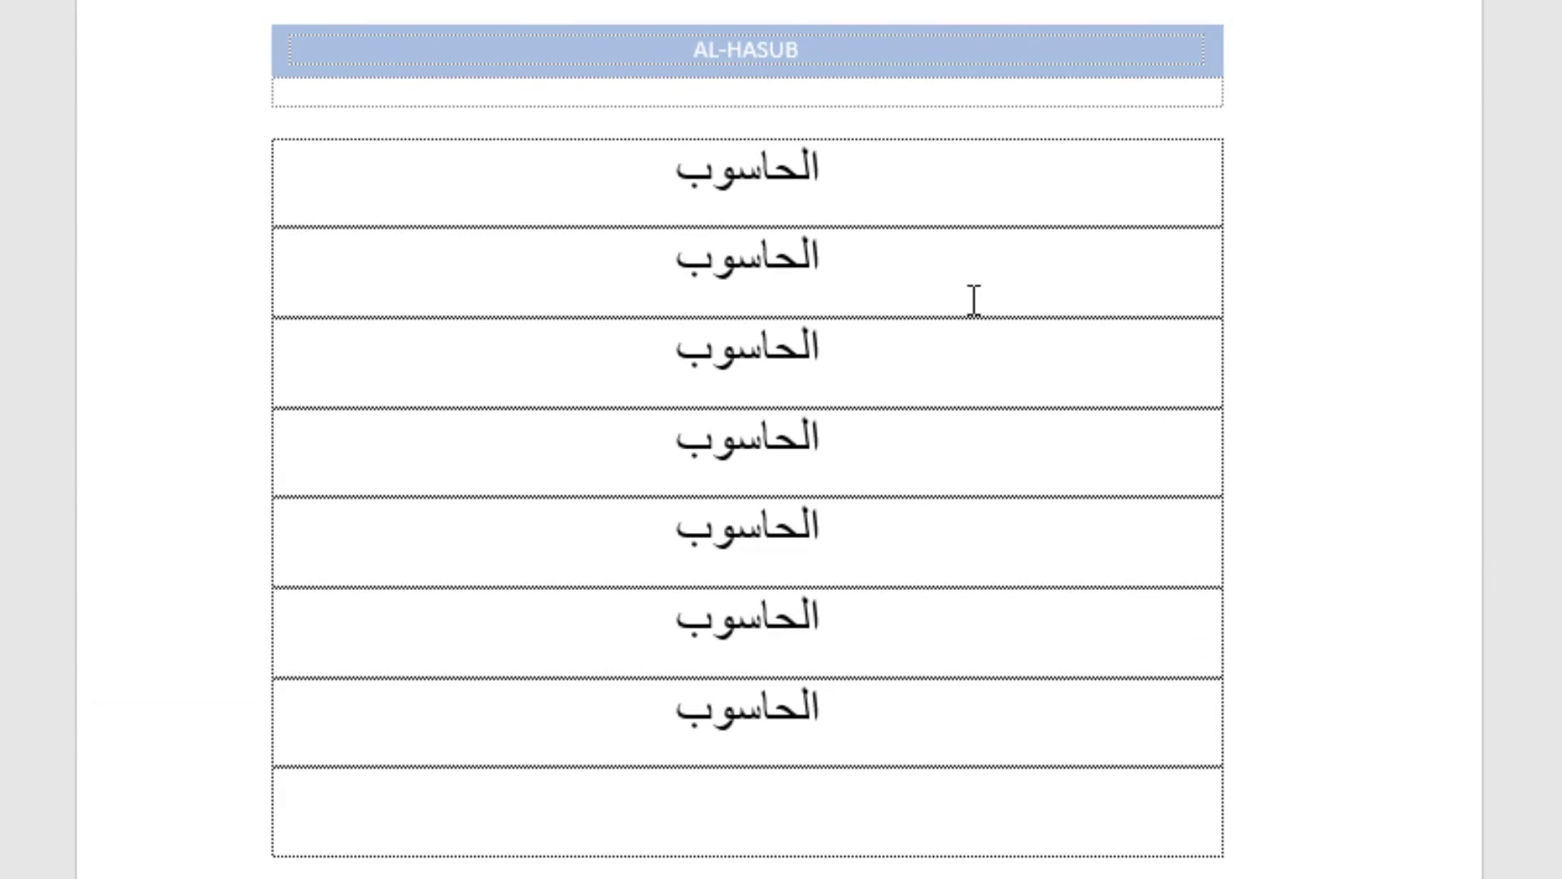
scroll(643, 407, "down", 10)
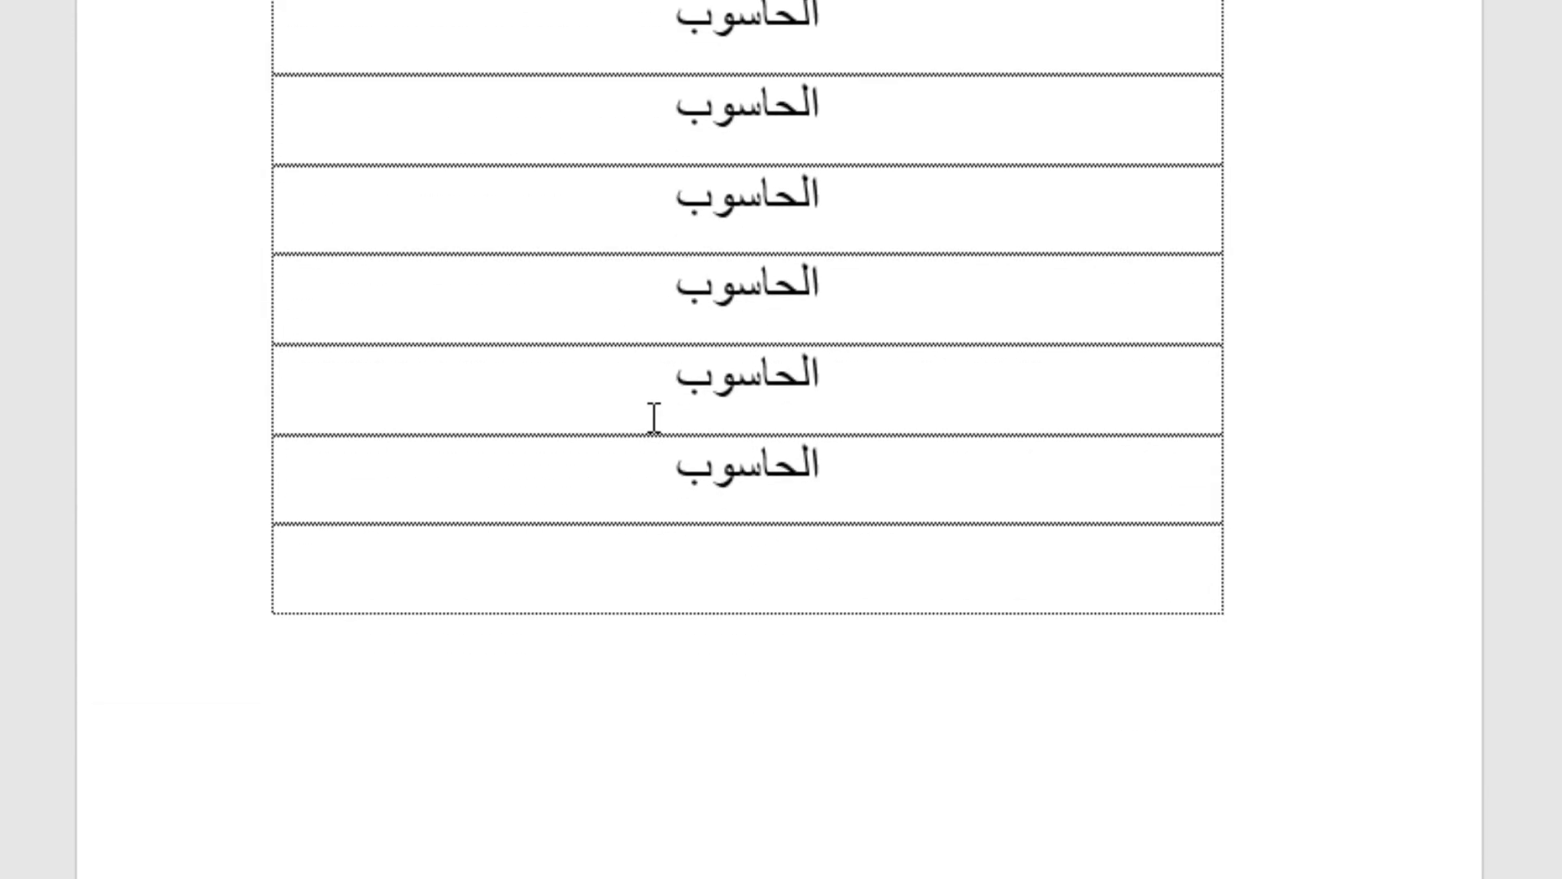
scroll(650, 423, "down", 1)
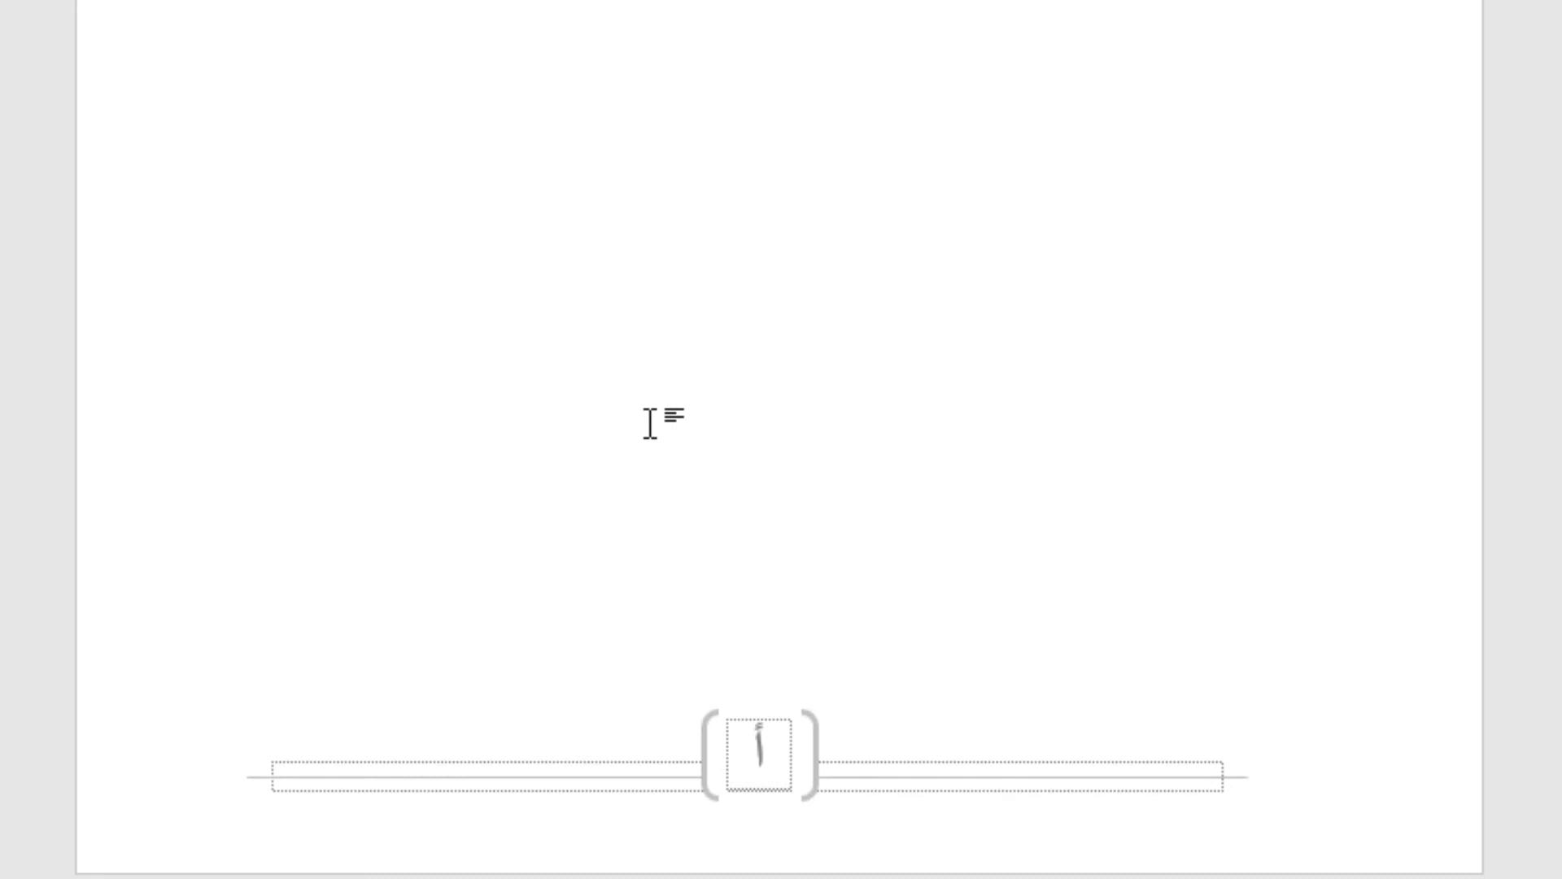
scroll(650, 424, "down", 5)
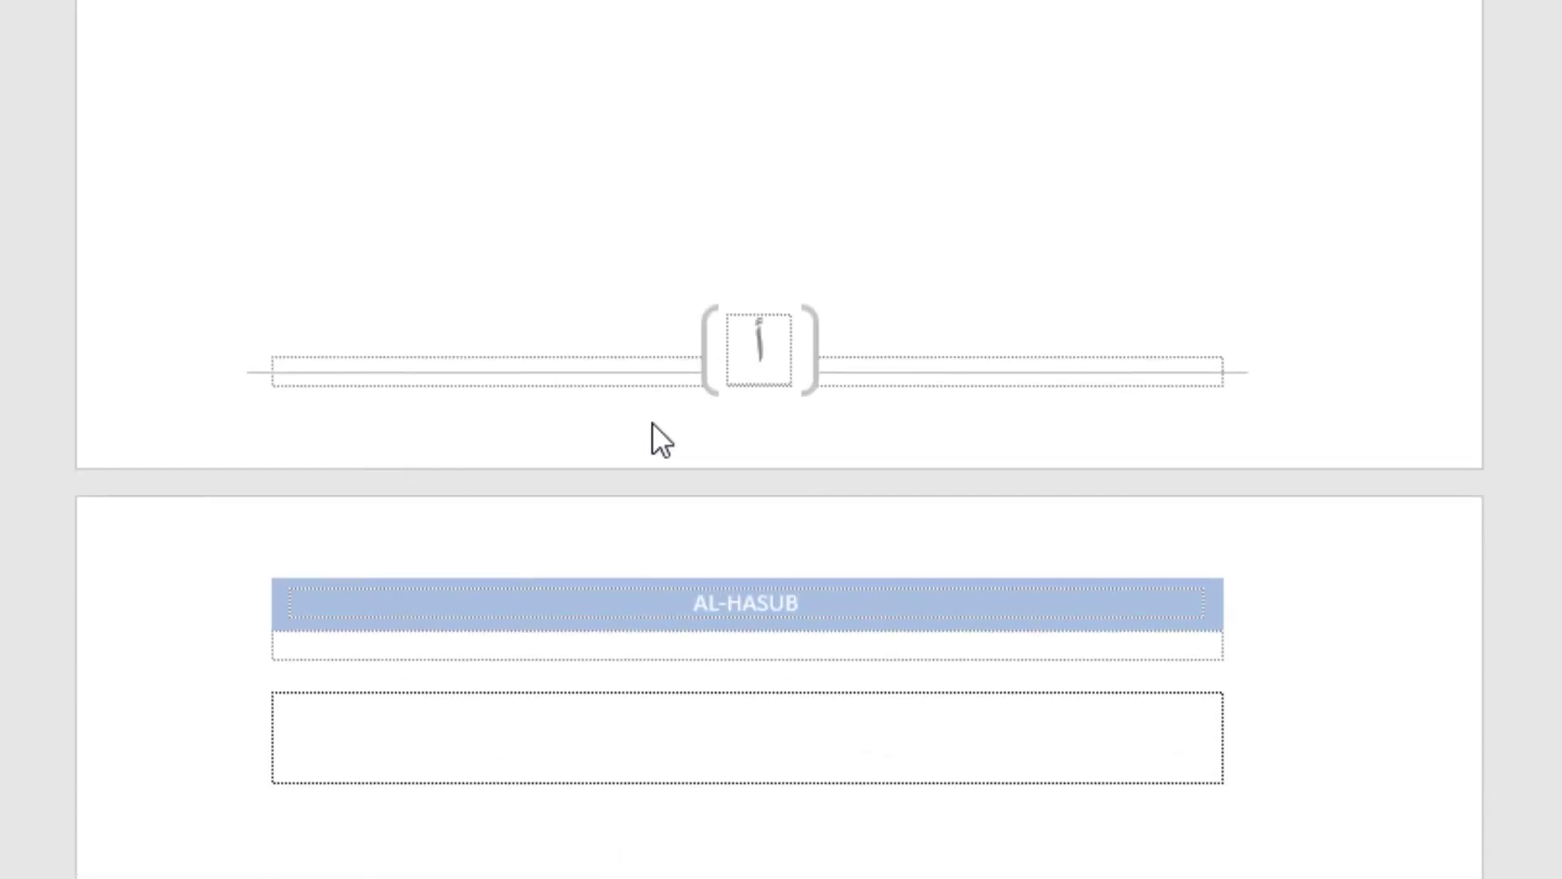